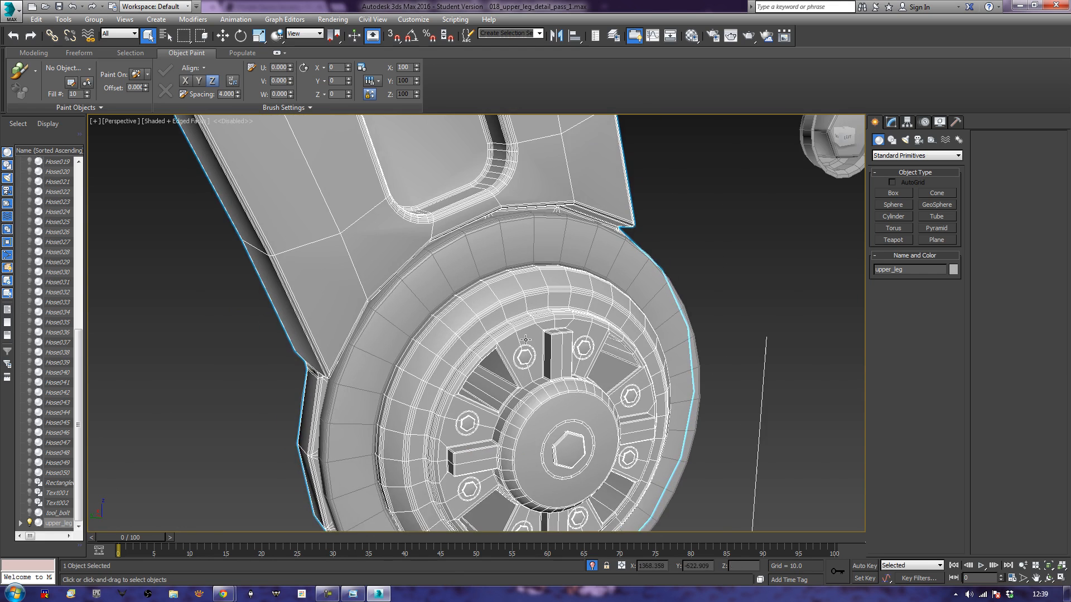
- Enter polygon editing on upper_leg and delete the flat faces around the two bolts beside the left hub spoke
left_click(895, 128)
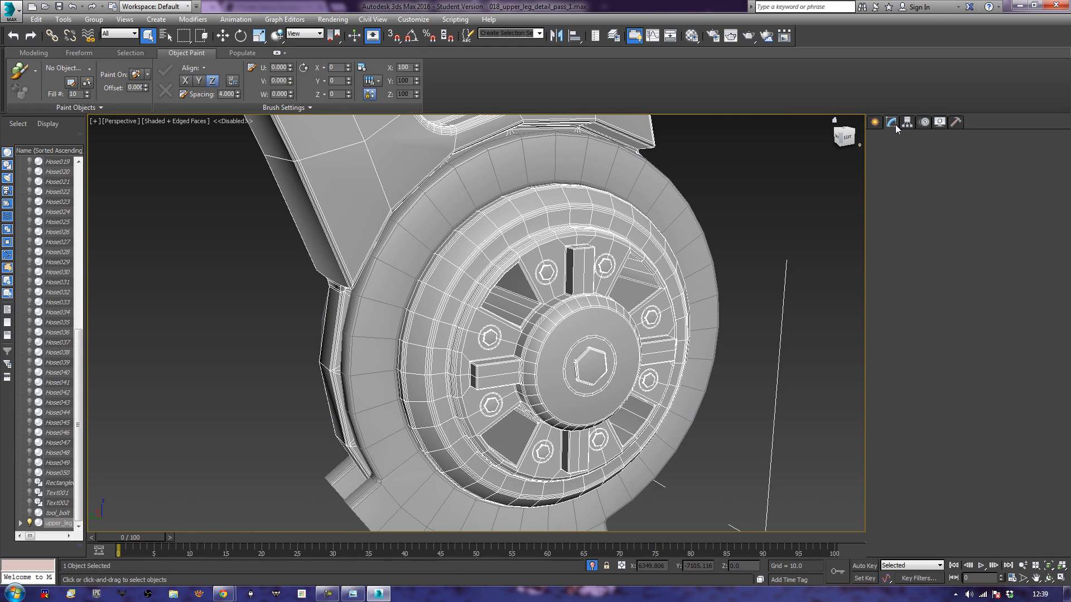
left_click(929, 279)
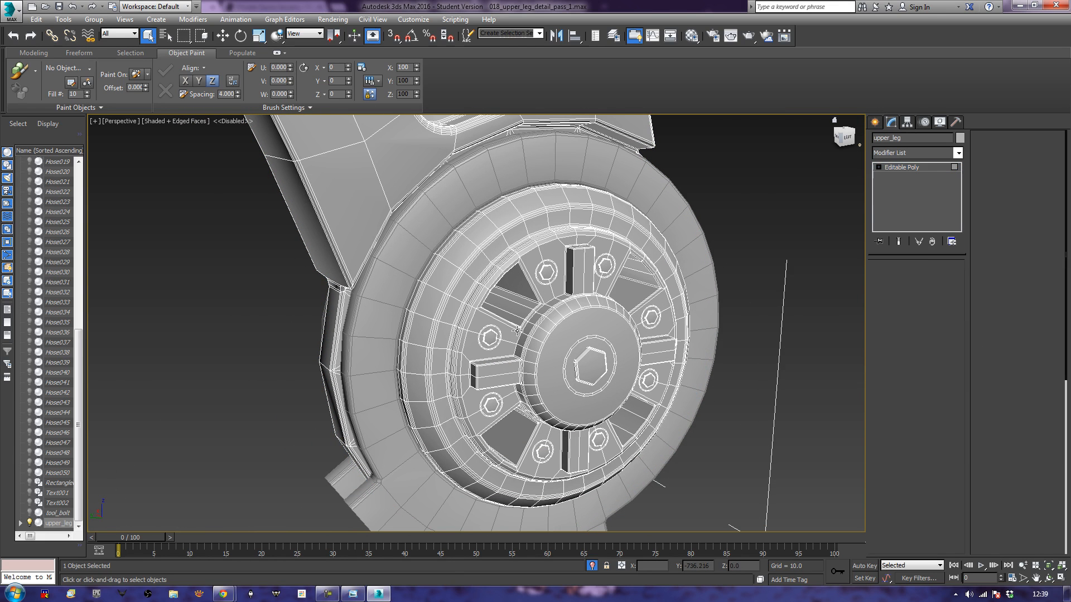
left_click(477, 326)
left_click(475, 328, "alt")
left_click(474, 336)
key("Delete")
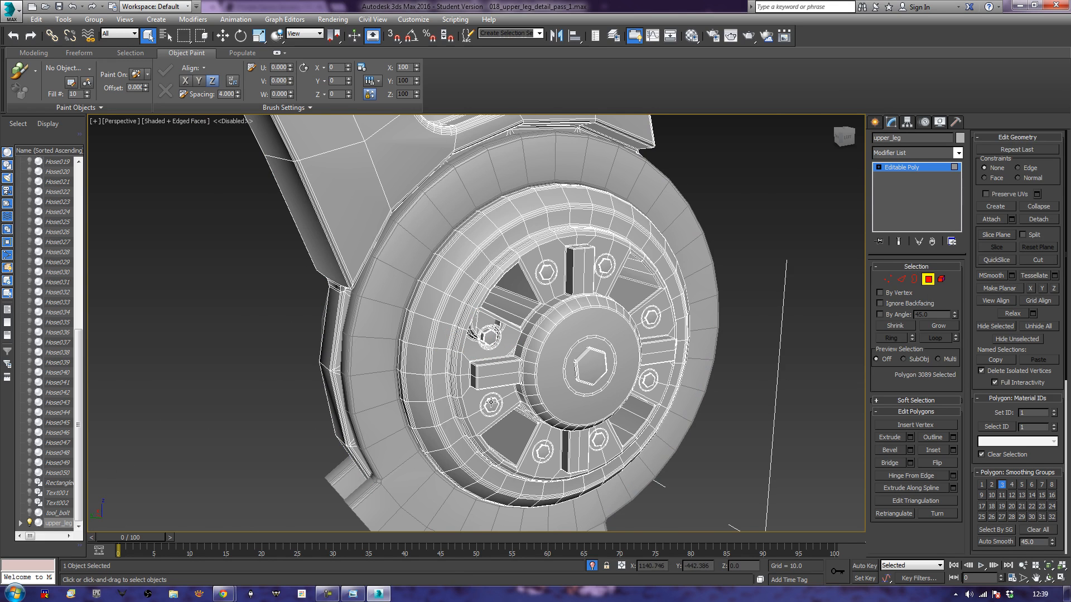
left_click(469, 408)
key("Delete")
left_click(492, 424)
key("Delete")
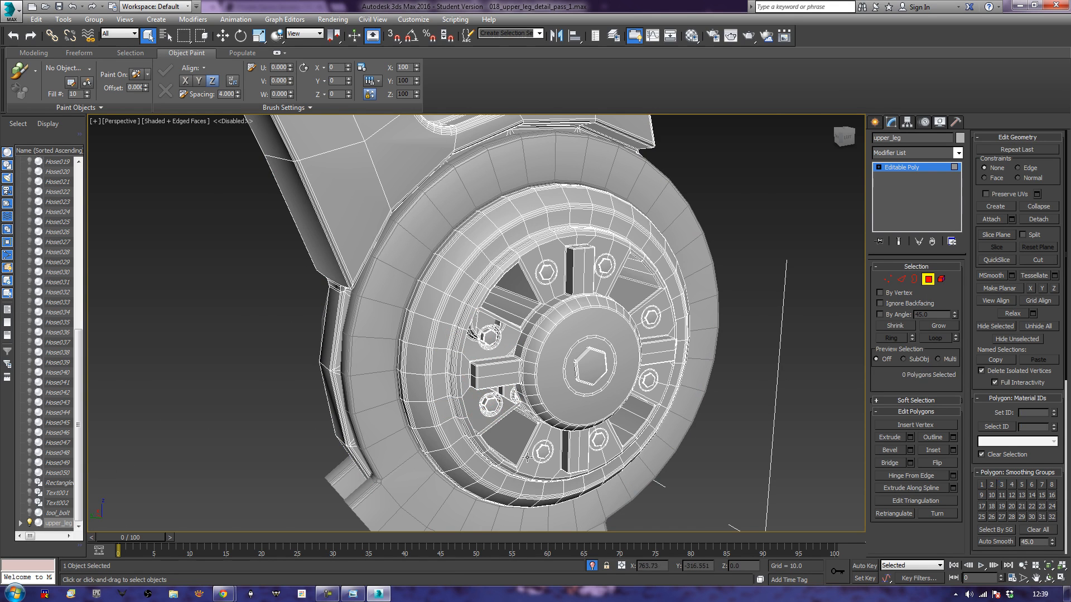
- Delete the flat faces around the two bolts on either side of the hub's bottom spoke
left_click(530, 469)
key("Delete")
left_click(552, 468)
key("Delete")
left_click(596, 461)
key("Delete")
left_click(611, 440)
key("Delete")
- Delete the flat faces around the two bolts above and below the hub's right spoke
left_click(656, 395)
key("Delete")
left_click(660, 373)
key("Delete")
left_click(662, 327)
key("Delete")
left_click(661, 305)
key("Delete")
- Delete the flat faces around the two bolts beside the top spoke and the cap face around the central bolt
left_click(609, 246)
key("Delete")
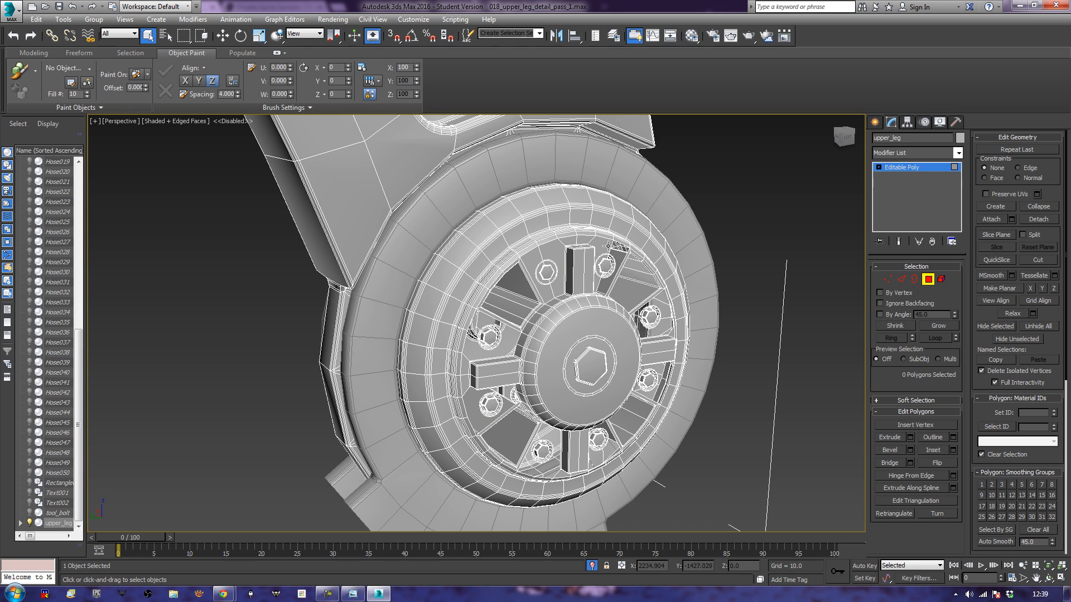
left_click(552, 251)
key("Delete")
left_click(536, 266)
key("Delete")
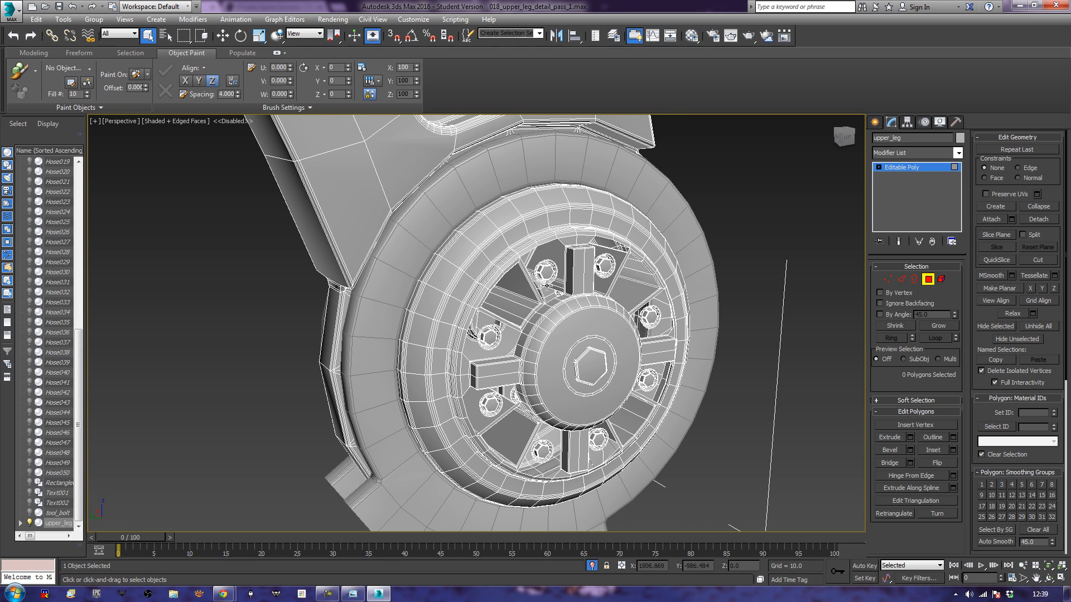
left_click(559, 393)
key("Delete")
- Attach the separate bolt right of the bottom spoke on the wheel's opposite side to the upper_leg mesh
middle_click_drag(738, 394, 527, 391, "alt")
scroll(359, 385, "down", 1)
middle_click_drag(360, 384, 484, 366)
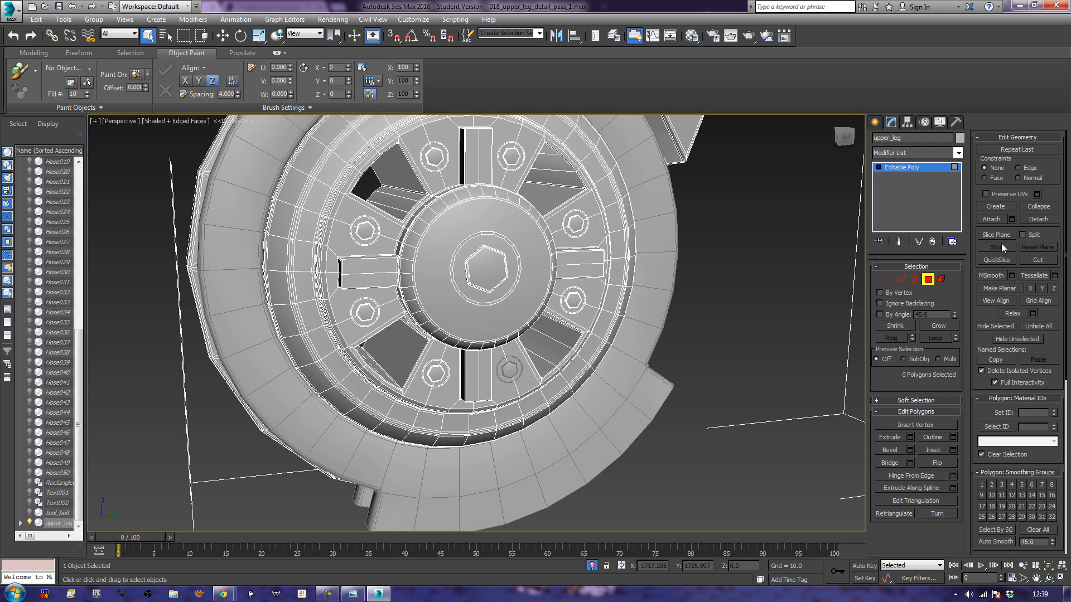
left_click(993, 219)
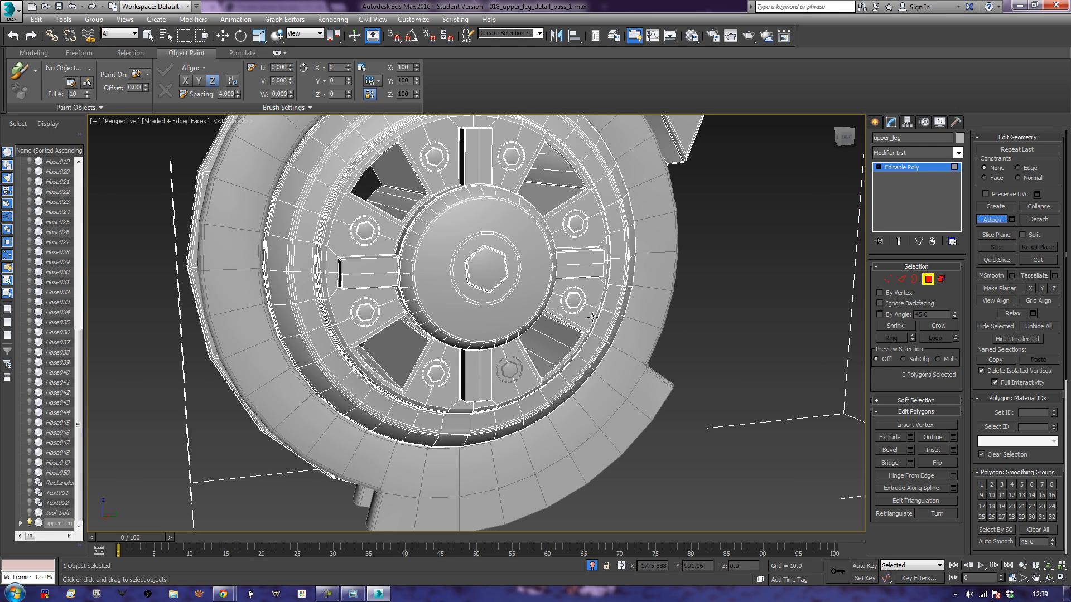
left_click(509, 375)
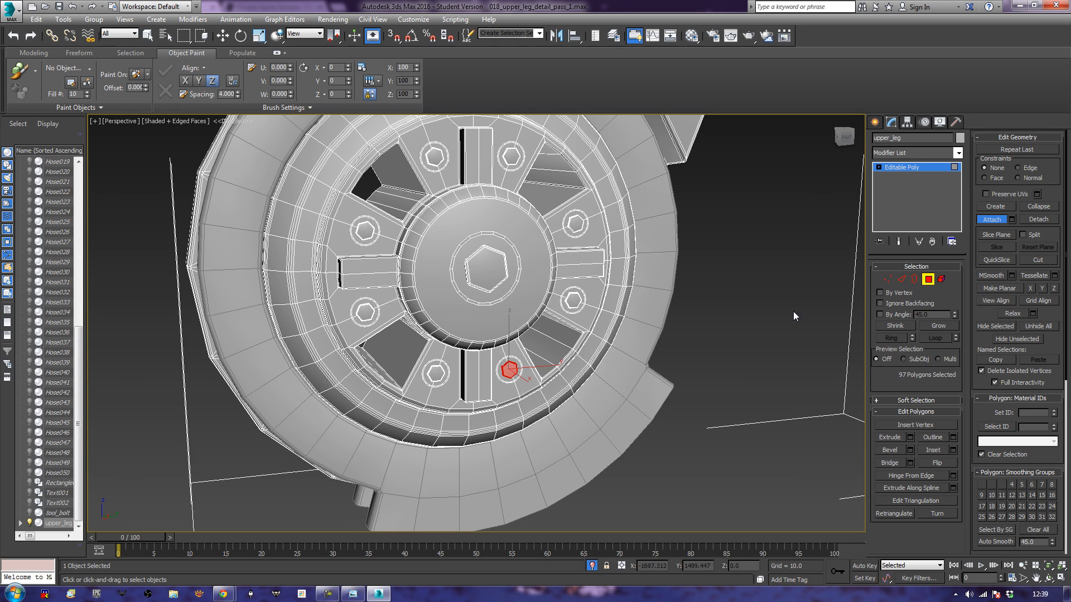
- Delete the 16 flat polygons around the eight bolts on this side, plus the cap face around the central bolt
key("w")
left_click(531, 379)
left_click(498, 397, "ctrl")
left_click(434, 389, "ctrl")
left_click(424, 391, "ctrl")
key("q")
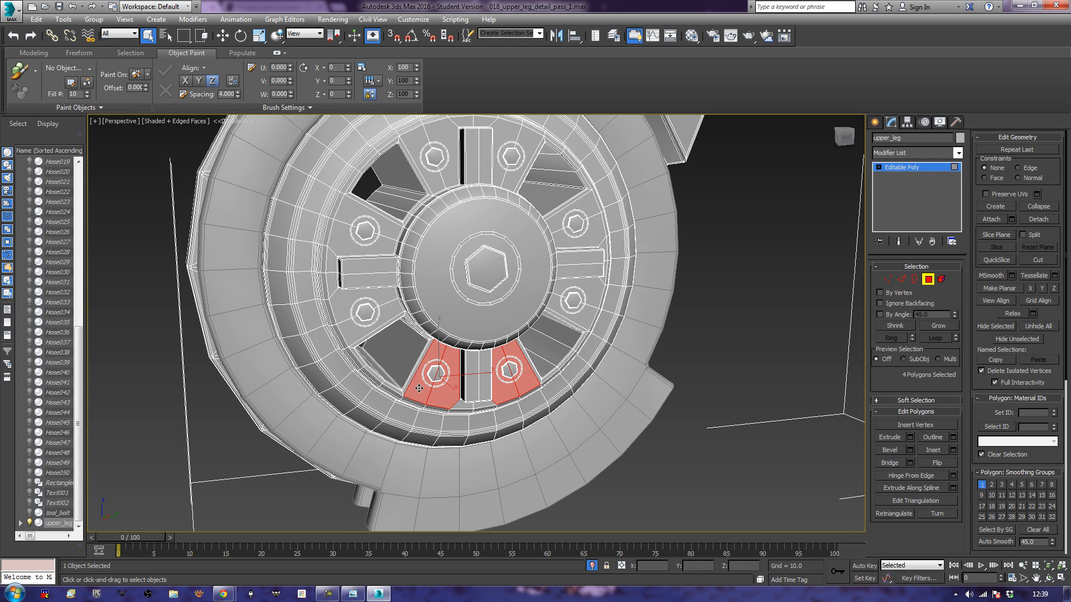
left_click(390, 310, "ctrl")
left_click(386, 293, "ctrl")
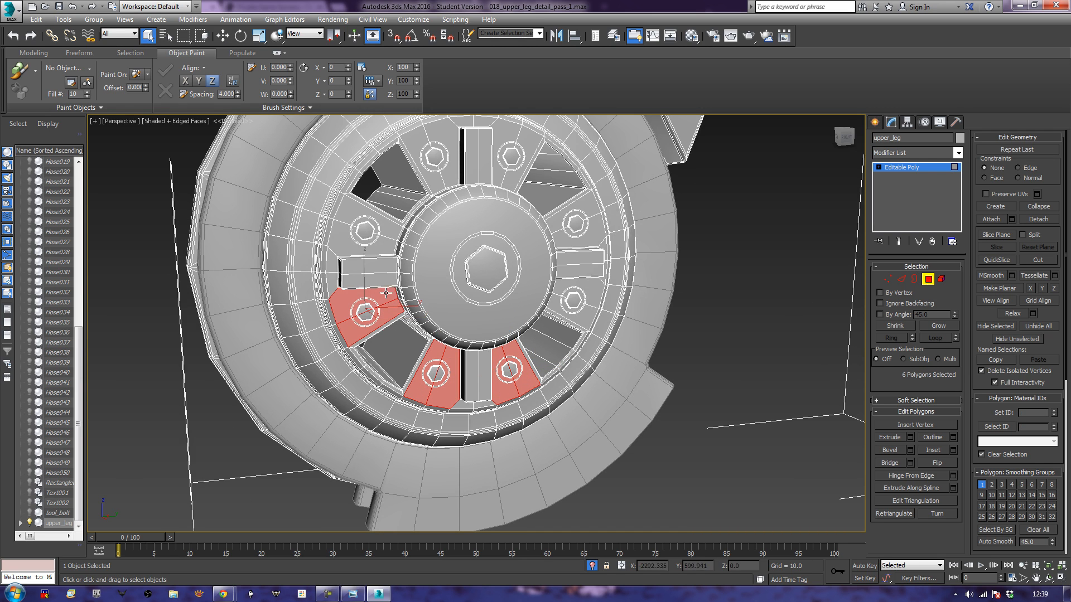
left_click(385, 246, "ctrl")
left_click(394, 229, "ctrl")
left_click(428, 176, "ctrl")
left_click(448, 171, "ctrl")
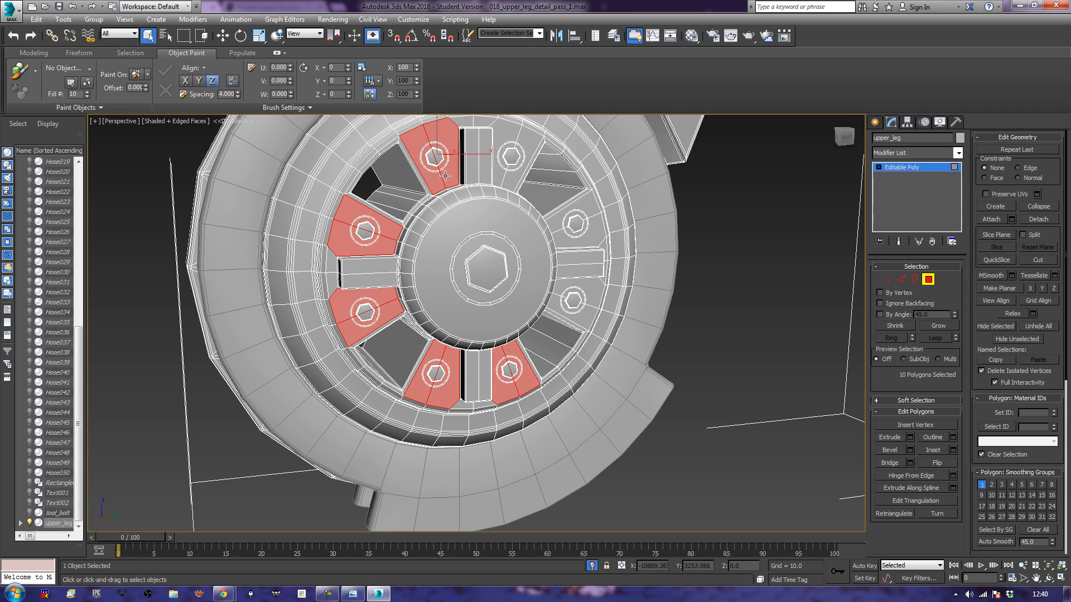
left_click(504, 174, "ctrl")
left_click(516, 181, "ctrl")
left_click(587, 211, "ctrl")
left_click(598, 225, "ctrl")
left_click(592, 289, "ctrl")
left_click(575, 313, "ctrl")
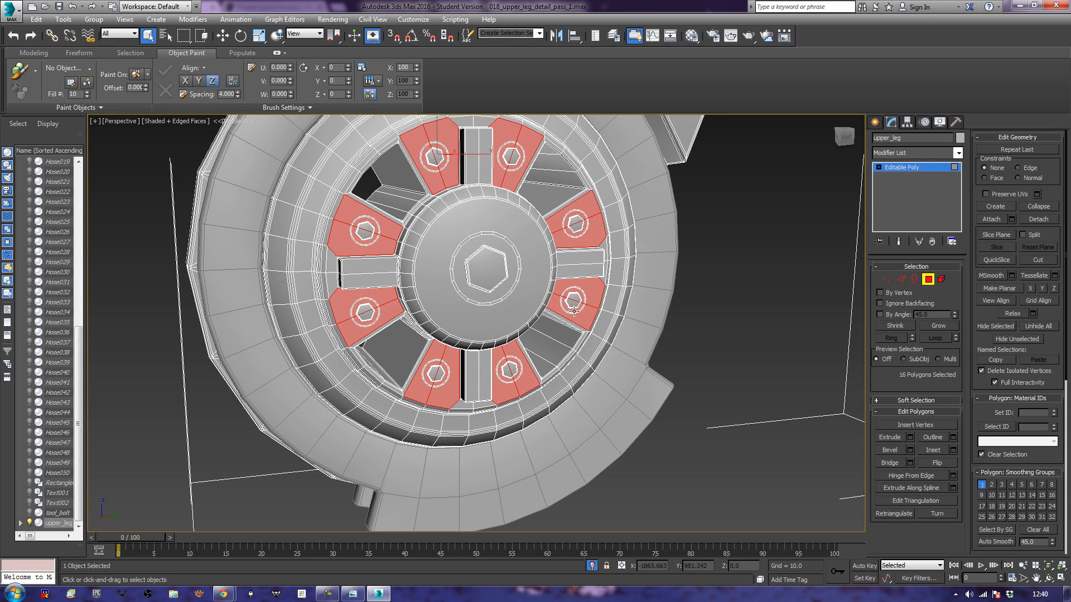
key("Delete")
left_click(516, 302)
key("Delete")
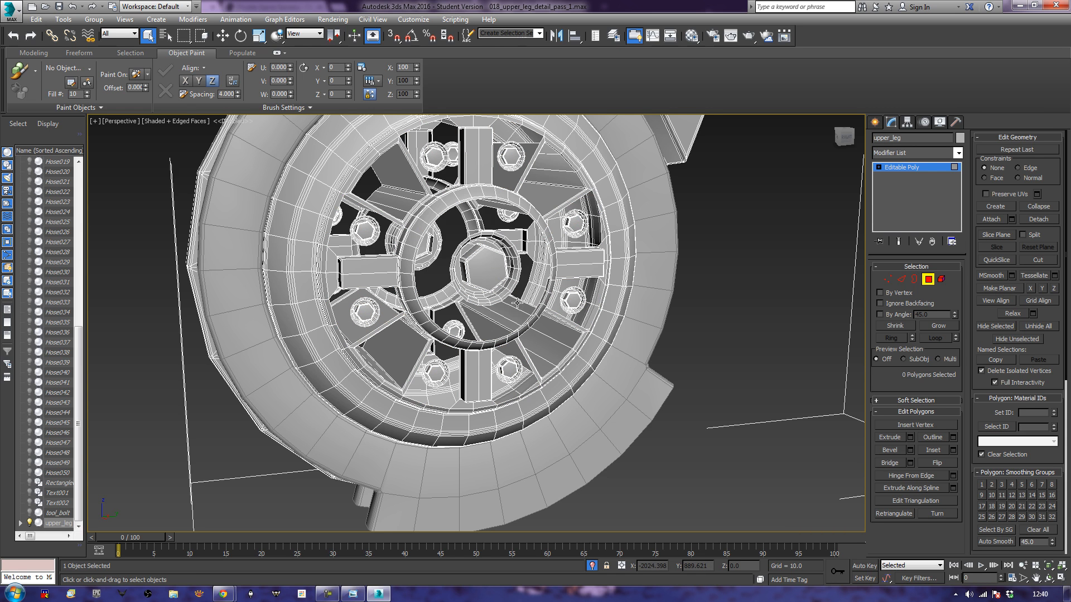
- Select the bolt right of the top spoke as an element and examine it up close
middle_click_drag(521, 303, 527, 333, "alt")
middle_click_drag(472, 358, 533, 359, "alt")
scroll(534, 357, "up", 3)
scroll(534, 357, "down", 3)
middle_click_drag(549, 318, 521, 323)
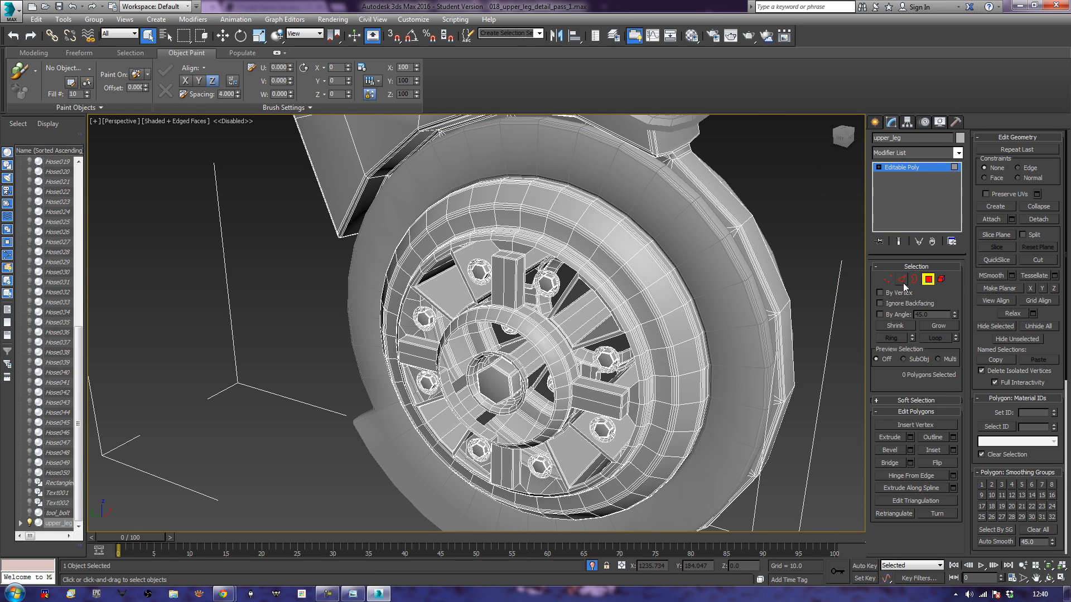
left_click(942, 279)
left_click(548, 285)
scroll(550, 283, "up", 6)
scroll(566, 277, "down", 3)
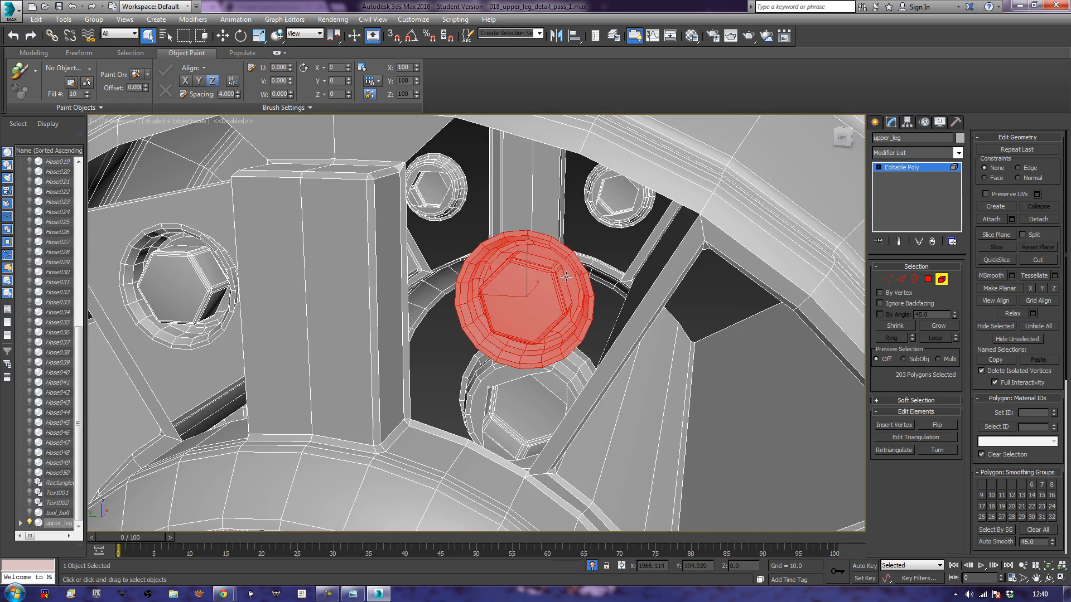
scroll(567, 277, "down", 2)
- Bridge edges from the bolt right of the top spoke and the bolt above the right spoke to the rim
left_click(904, 281)
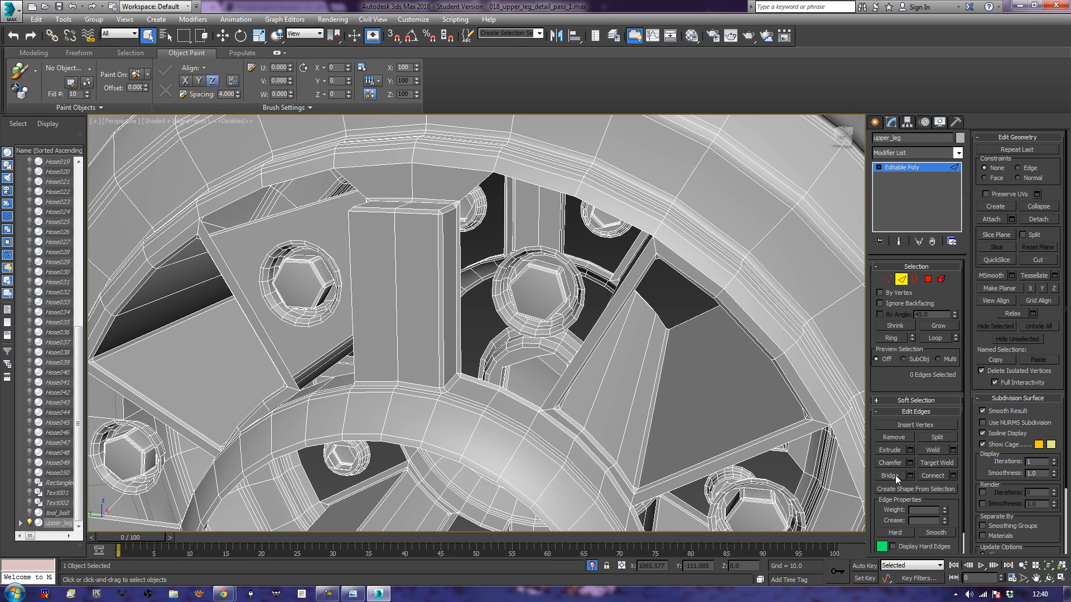
left_click(549, 250)
middle_click_drag(650, 337, 628, 319)
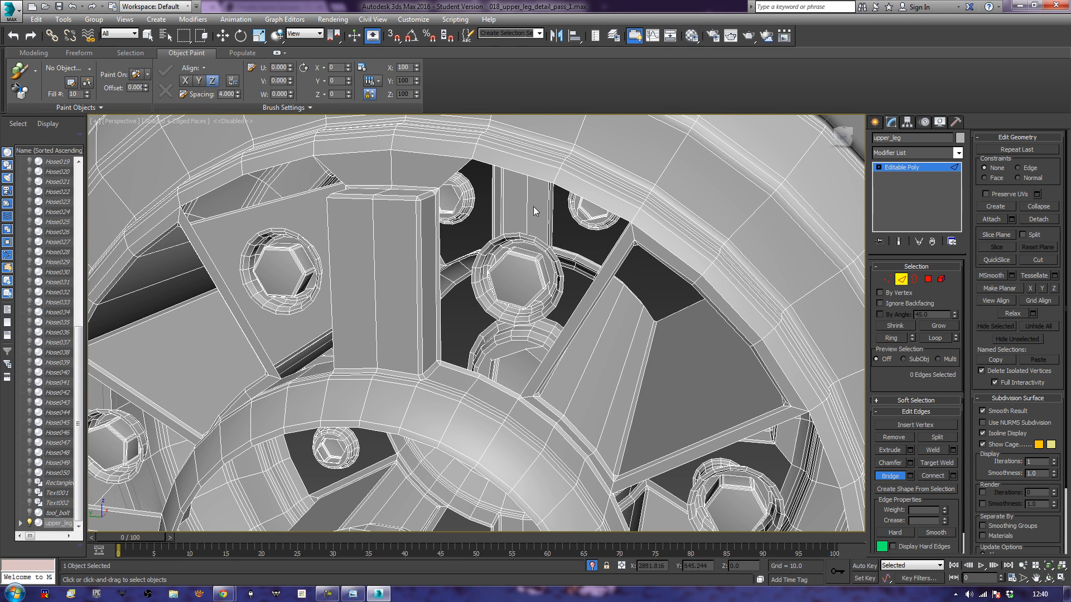
left_click(542, 180)
middle_click_drag(658, 357, 439, 203)
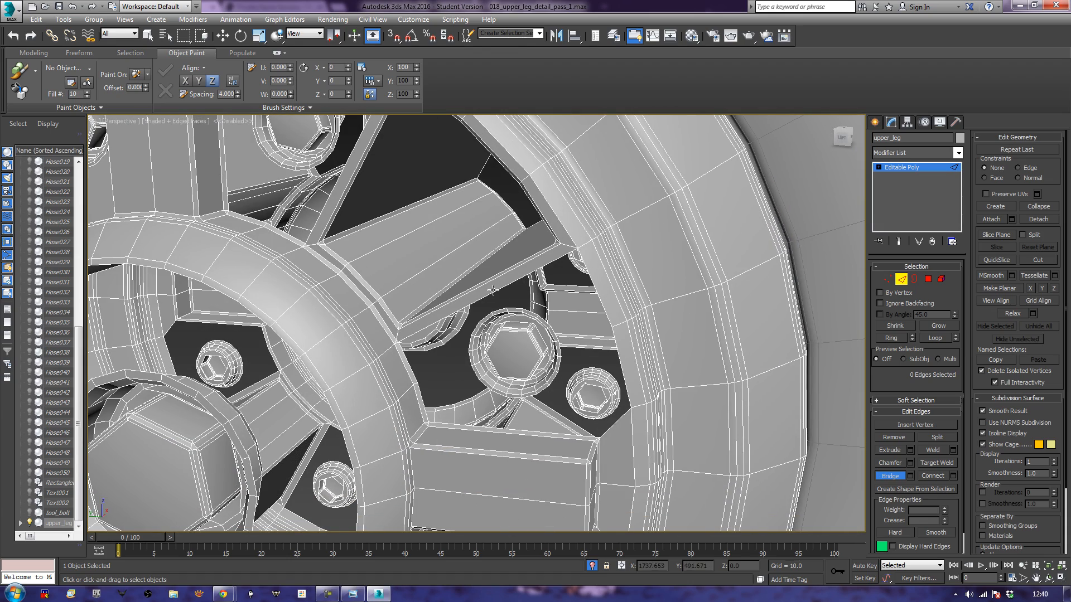
left_click(499, 310)
middle_click_drag(514, 381, 537, 121)
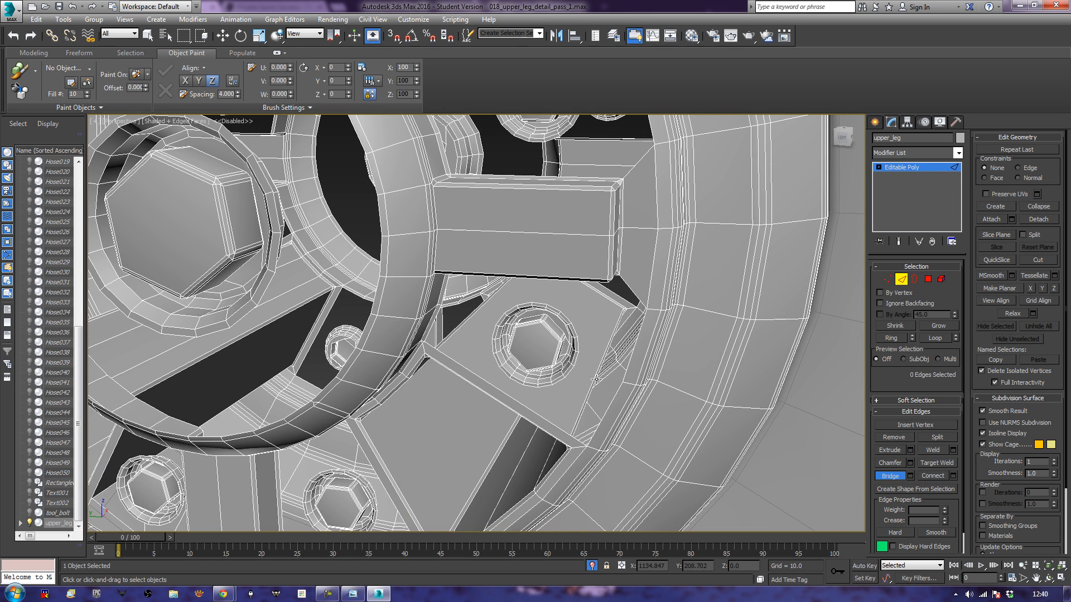
- Bridge edges from the bolt below the right spoke and the bolt right of the bottom spoke to the rim
left_click(578, 357)
left_click(626, 369)
middle_click_drag(627, 369, 590, 392)
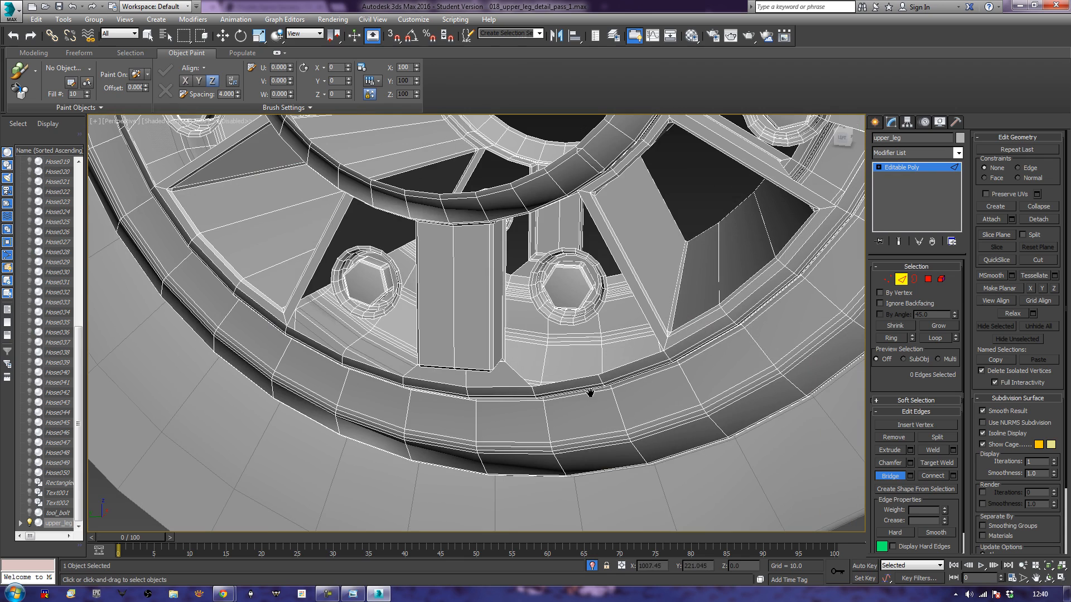
left_click(585, 328)
left_click(621, 363)
middle_click_drag(514, 360, 533, 348, "alt")
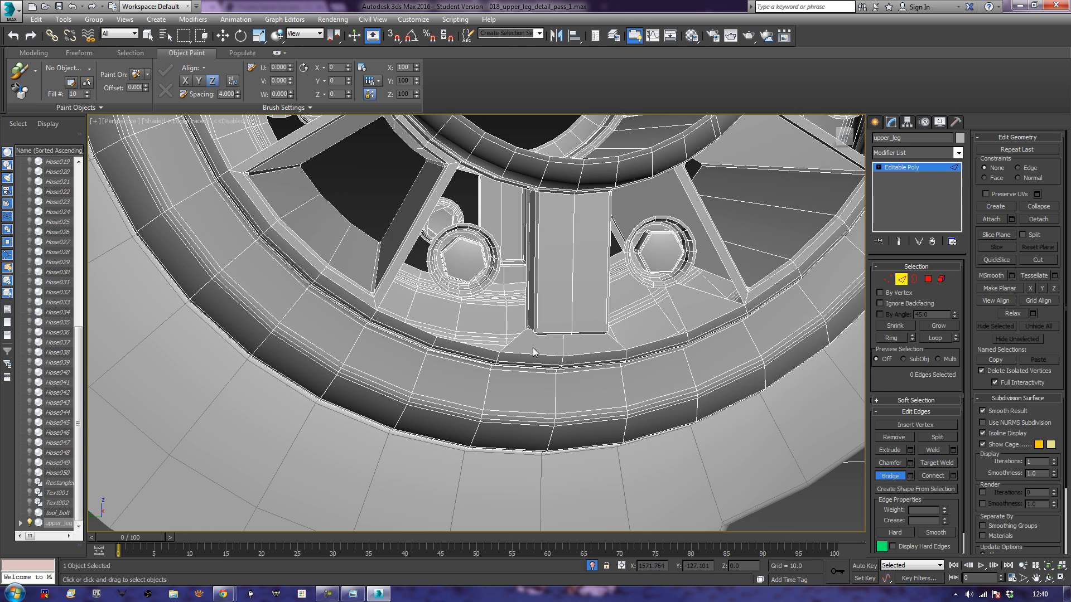
- Bridge edges between the bolt left of the bottom spoke and the surrounding rim
left_click(445, 289)
left_click(417, 332)
left_click(424, 330)
left_click(440, 292)
middle_click_drag(391, 293, 401, 319)
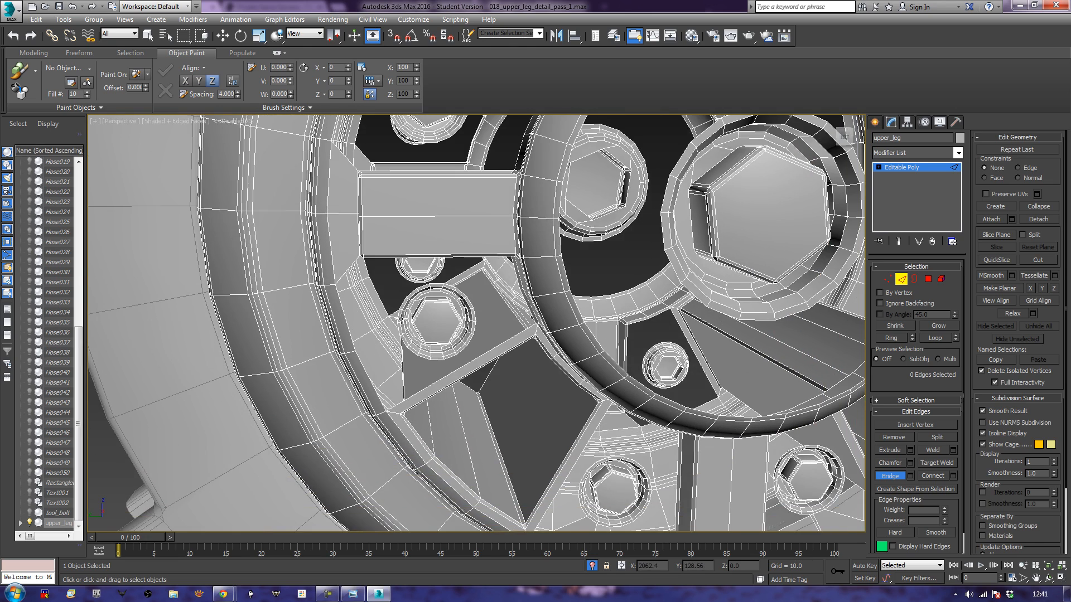
- Bridge edges from the bolts below and above the left spoke to the adjacent rim edges
left_click(399, 329)
left_click(352, 330)
middle_click_drag(368, 282, 368, 314)
left_click(354, 262)
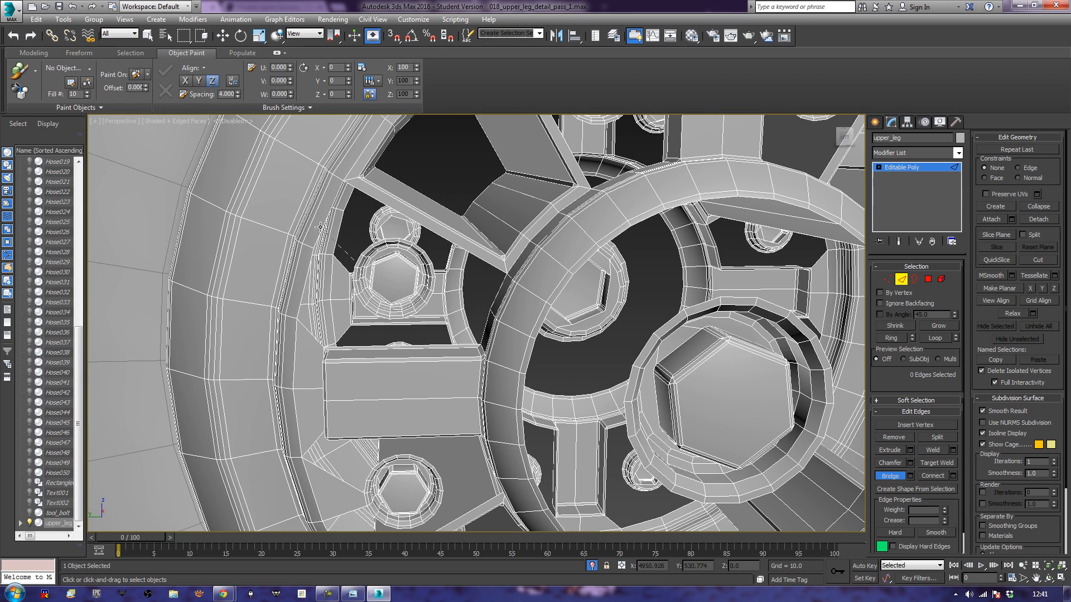
left_click(321, 227)
middle_click_drag(491, 161, 426, 231)
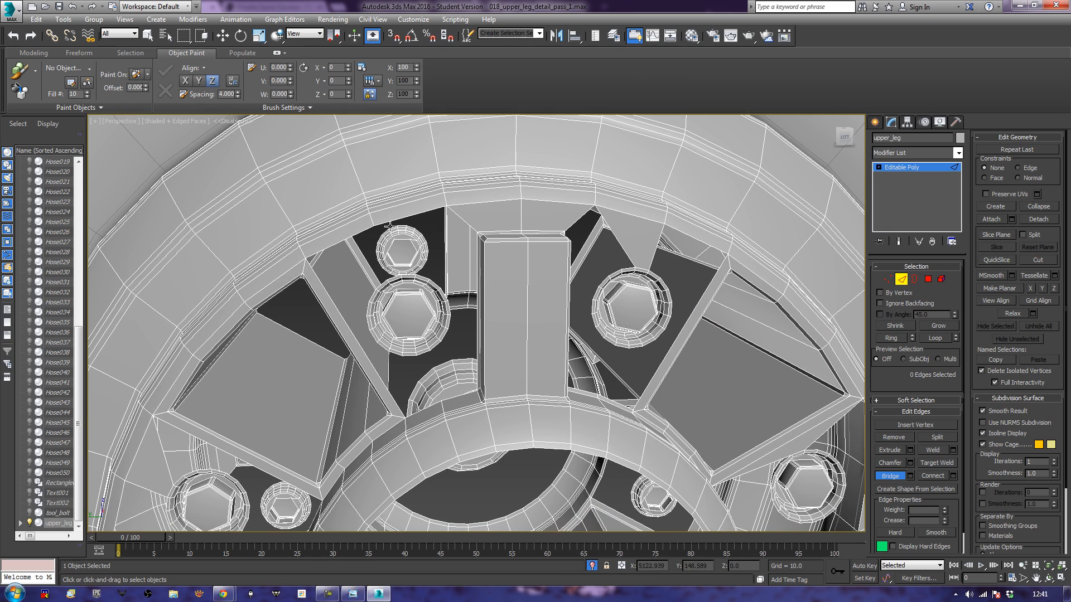
- Bridge an edge of the bolt left of the top spoke to the rim, and one of the central bolt to the hub ring
left_click(392, 276)
middle_click_drag(438, 353, 428, 329)
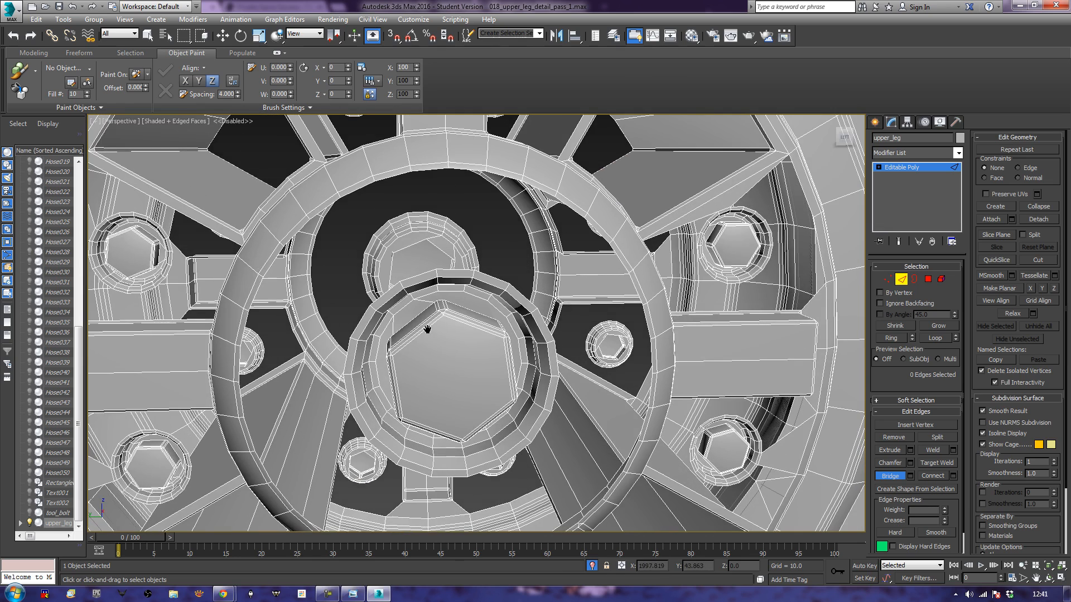
left_click(456, 241)
left_click(463, 175)
scroll(491, 284, "down", 5)
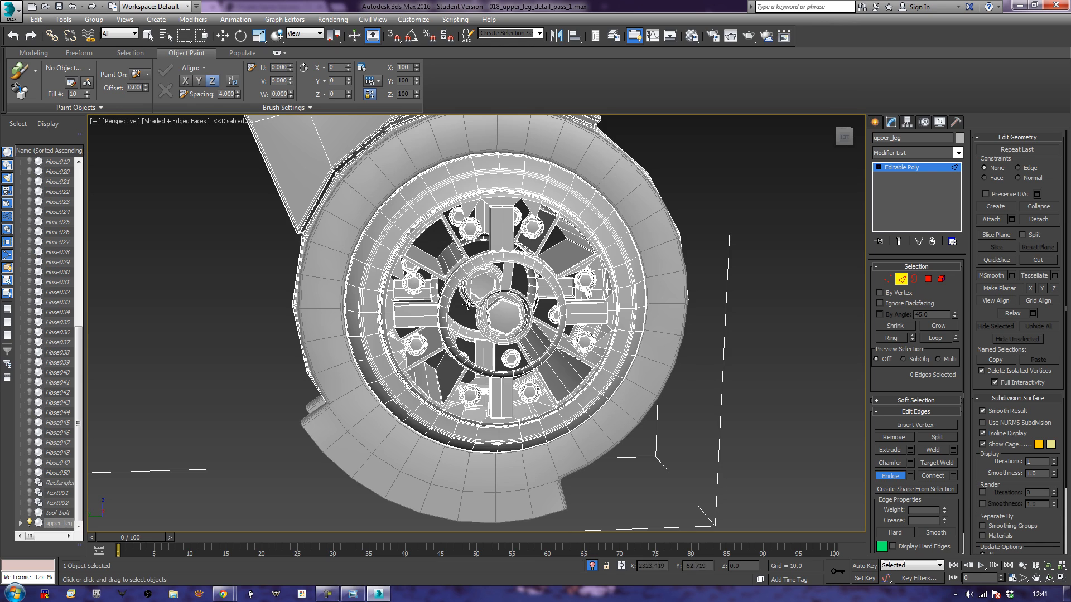
- On the other side of the wheel, bridge edges from the two bolts beside the top spoke to the rim
middle_click_drag(468, 307, 593, 316, "alt")
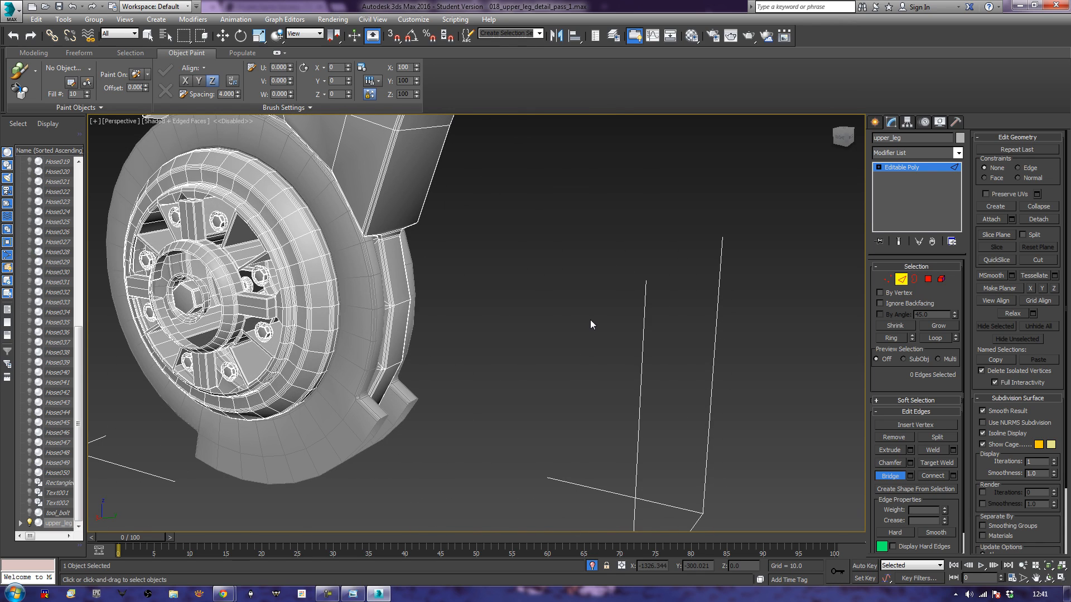
middle_click_drag(171, 266, 327, 308, "alt")
scroll(306, 297, "up", 5)
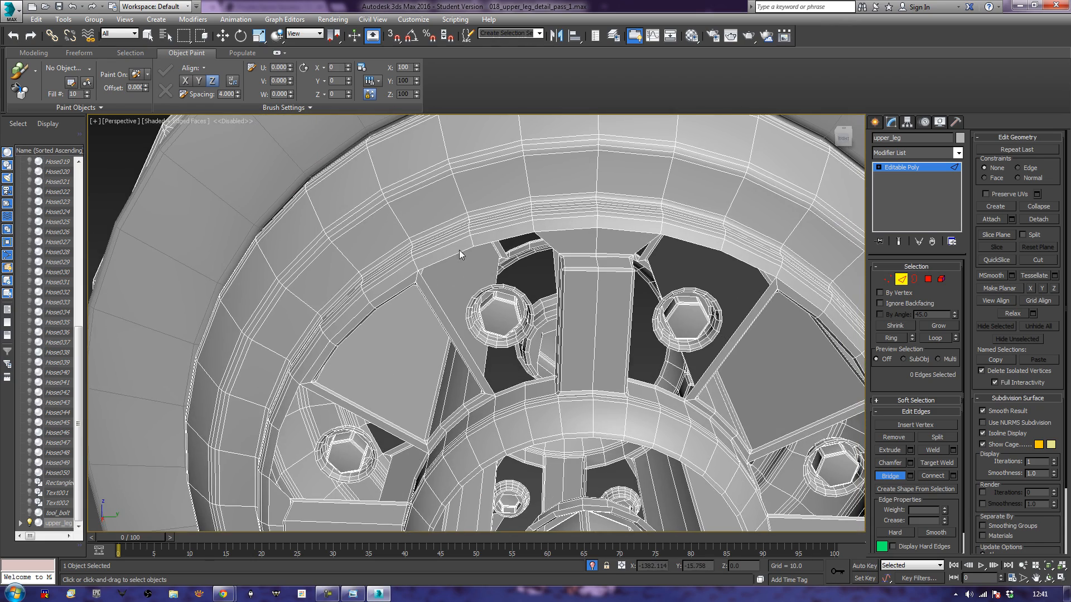
left_click(485, 288)
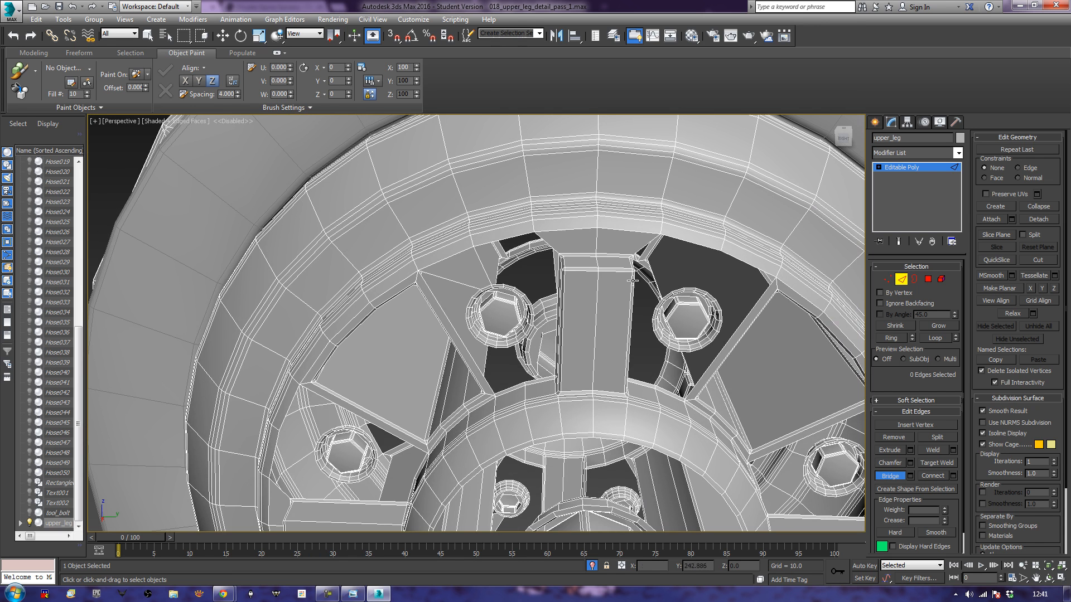
left_click(687, 288)
middle_click_drag(687, 288, 609, 316, "alt")
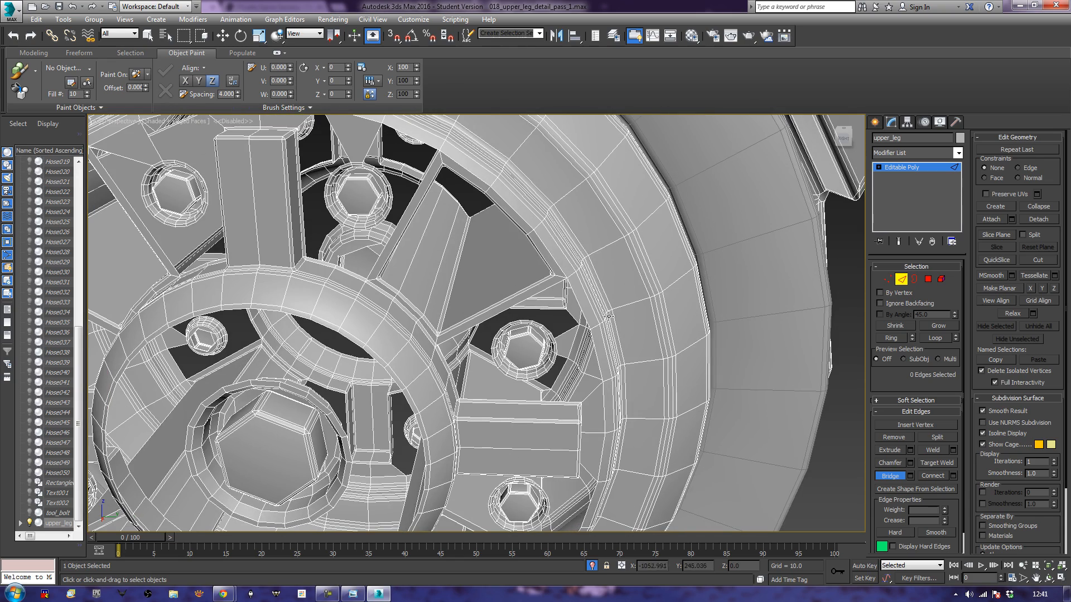
- Bridge edges from the bolts above and below the right spoke to the rim on this side of the wheel
left_click(547, 326)
middle_click_drag(562, 387, 561, 337, "alt")
scroll(560, 332, "up", 1)
scroll(560, 333, "up", 1)
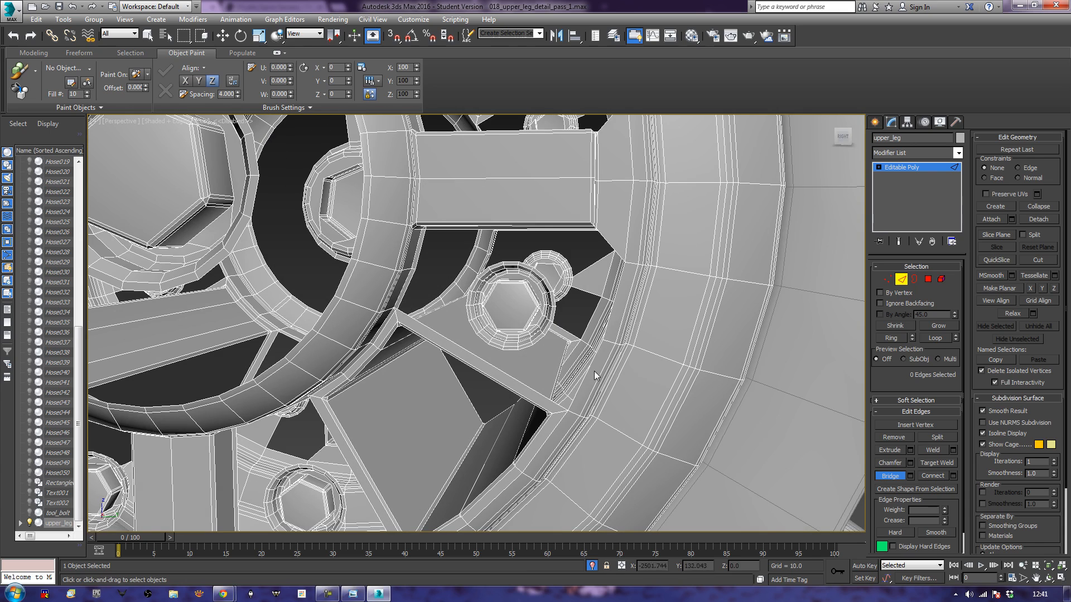
left_click(551, 333)
middle_click_drag(508, 367, 458, 340, "alt")
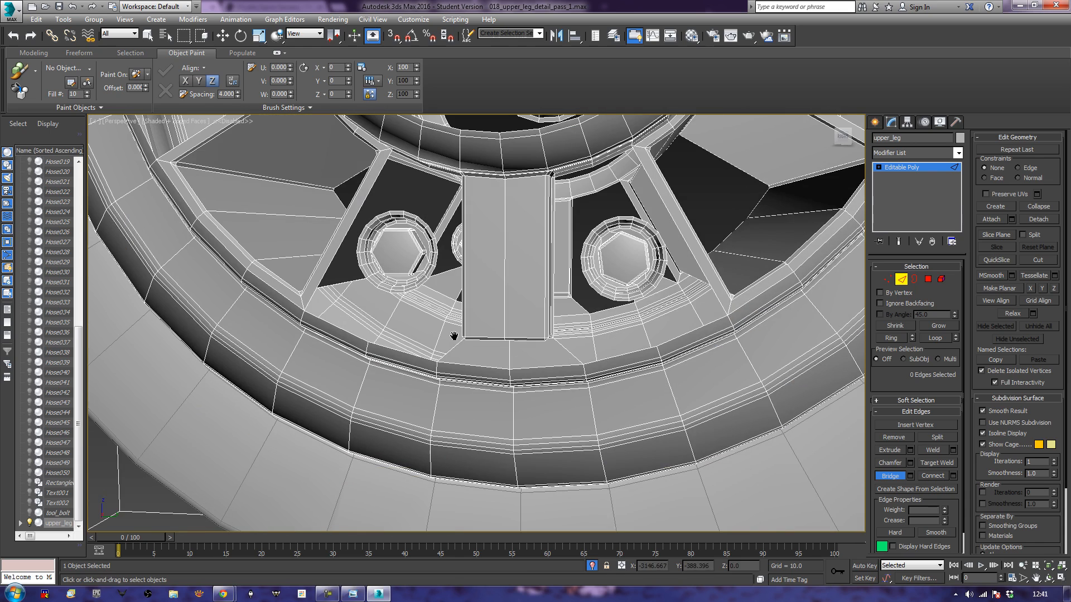
- Bridge edges from the two bolts beside the bottom spoke to the adjacent rim edges
left_click(647, 351)
left_click(635, 297)
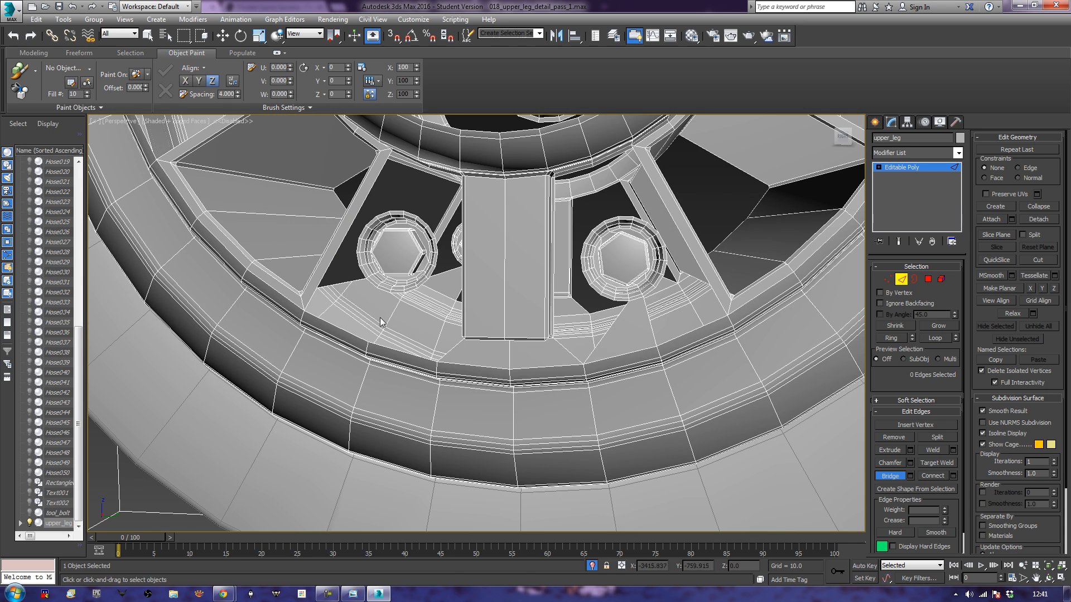
left_click(386, 294)
- Bridge edges from the bolts below and above the left spoke to the rim on this side of the wheel
middle_click_drag(306, 273, 387, 332)
left_click(520, 371)
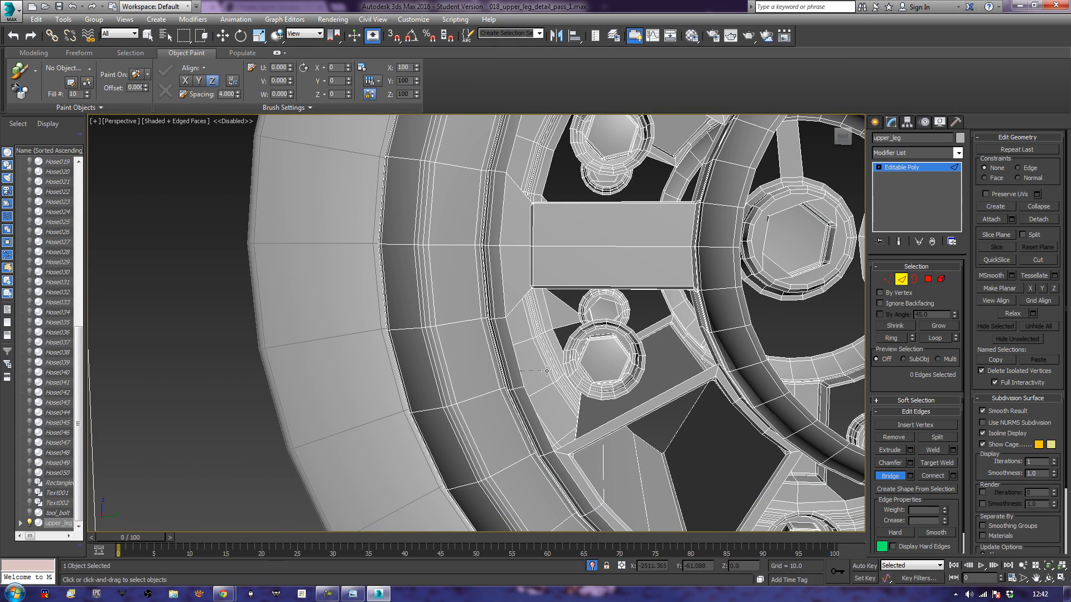
left_click(563, 371)
middle_click_drag(563, 371, 529, 299)
left_click(434, 240)
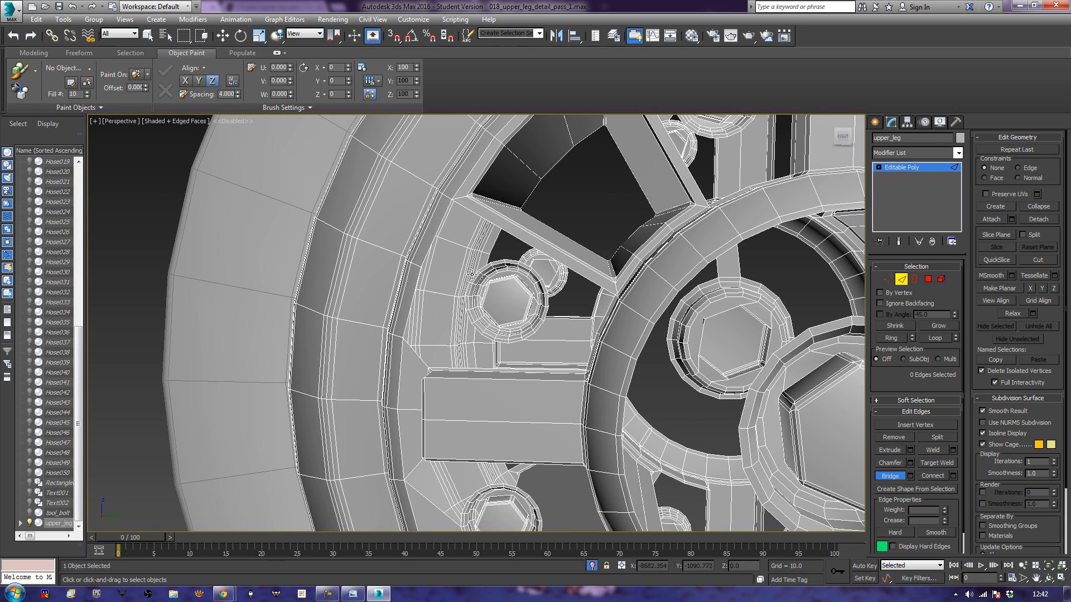
middle_click_drag(548, 237, 521, 233)
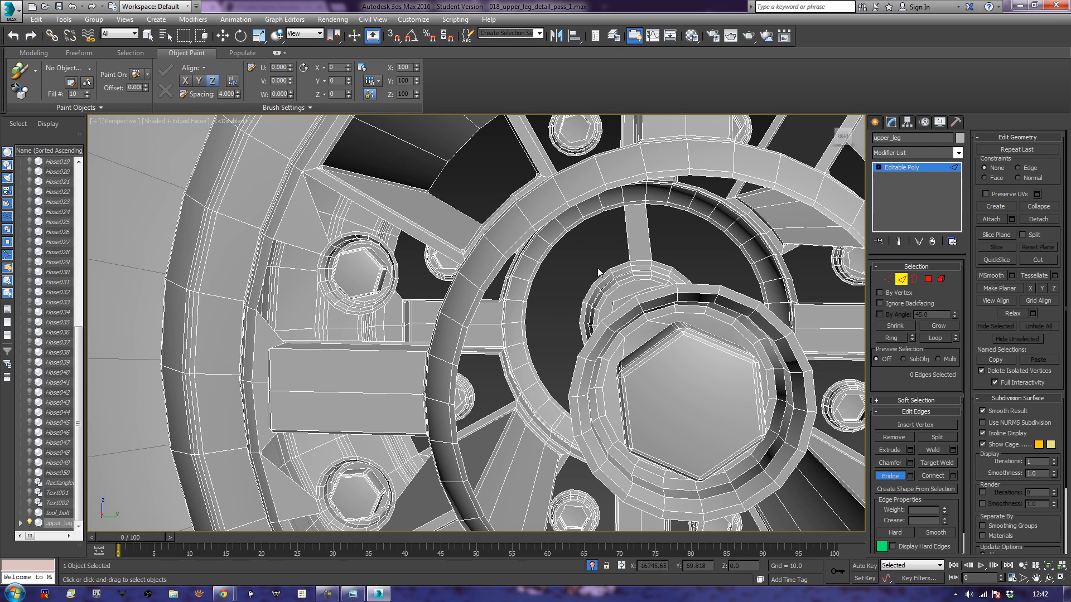
- Select all open borders of the upper_leg mesh and cap them
scroll(612, 306, "down", 6)
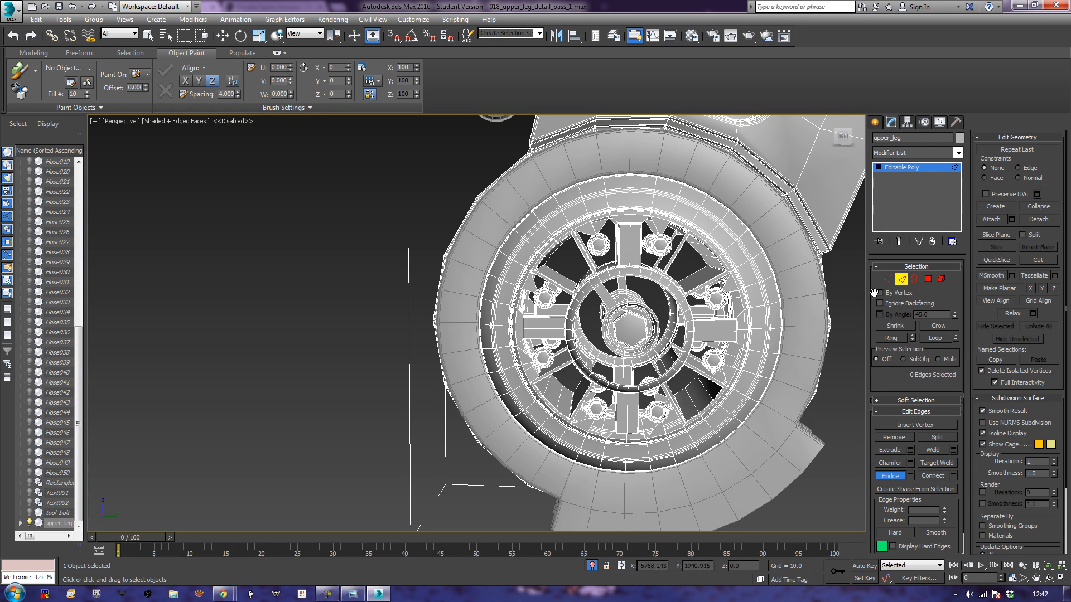
left_click(915, 279)
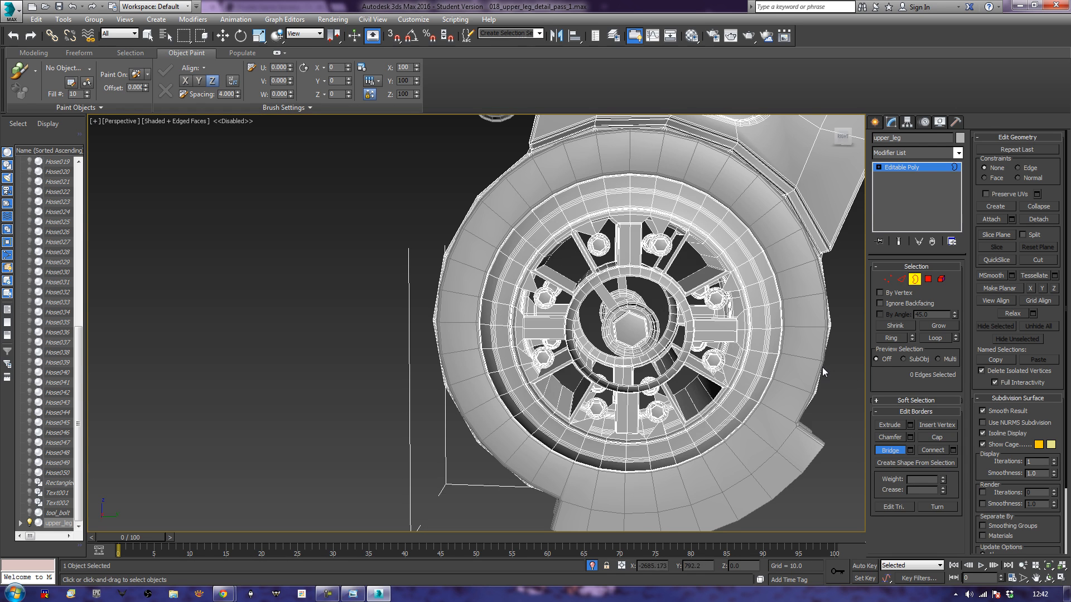
key("ctrl+a")
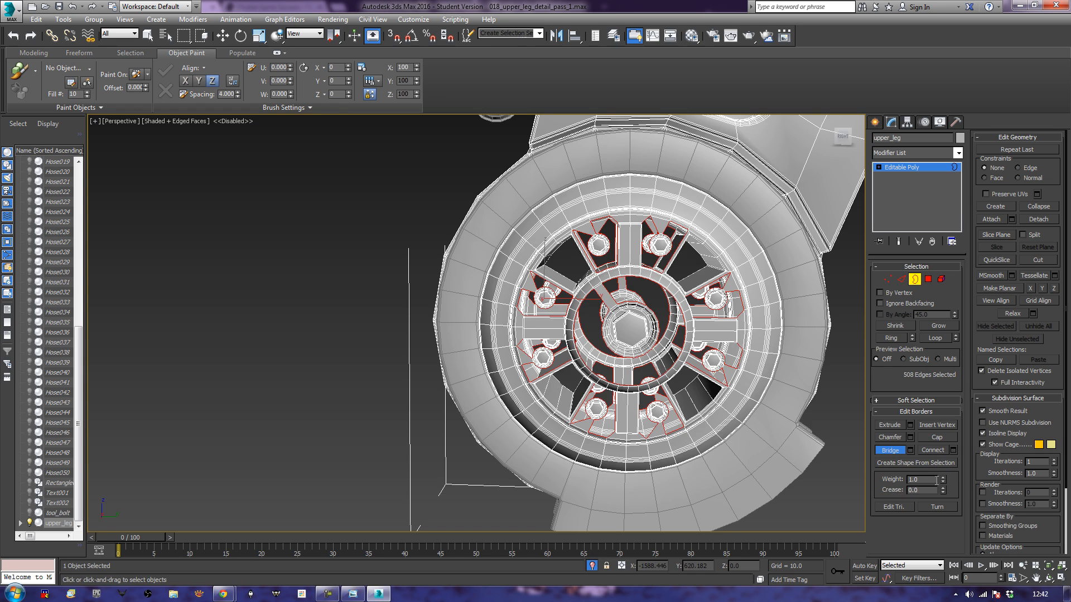
left_click(938, 437)
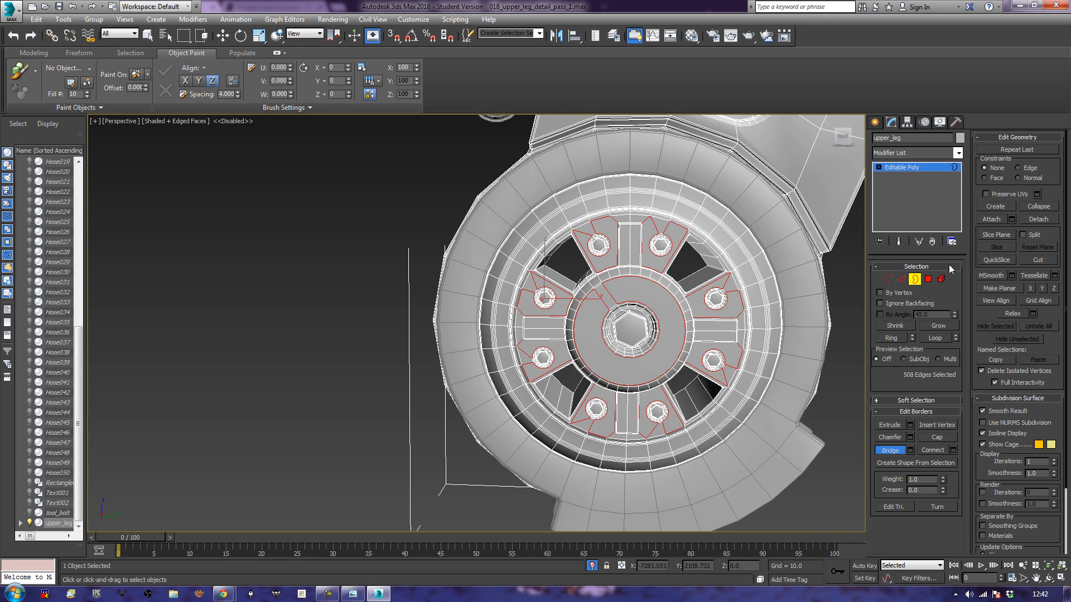
- Exit border editing and examine the capped hub and the Knee_Main ring from both sides, with and without edged faces
left_click(914, 281)
left_click(382, 395)
mouse_move(383, 395)
middle_mouse_down("alt")
mouse_move(402, 389)
mouse_move(324, 357)
mouse_move(217, 368)
mouse_move(242, 378)
middle_mouse_up("alt")
key("z")
key("F4")
scroll(415, 395, "up", 5)
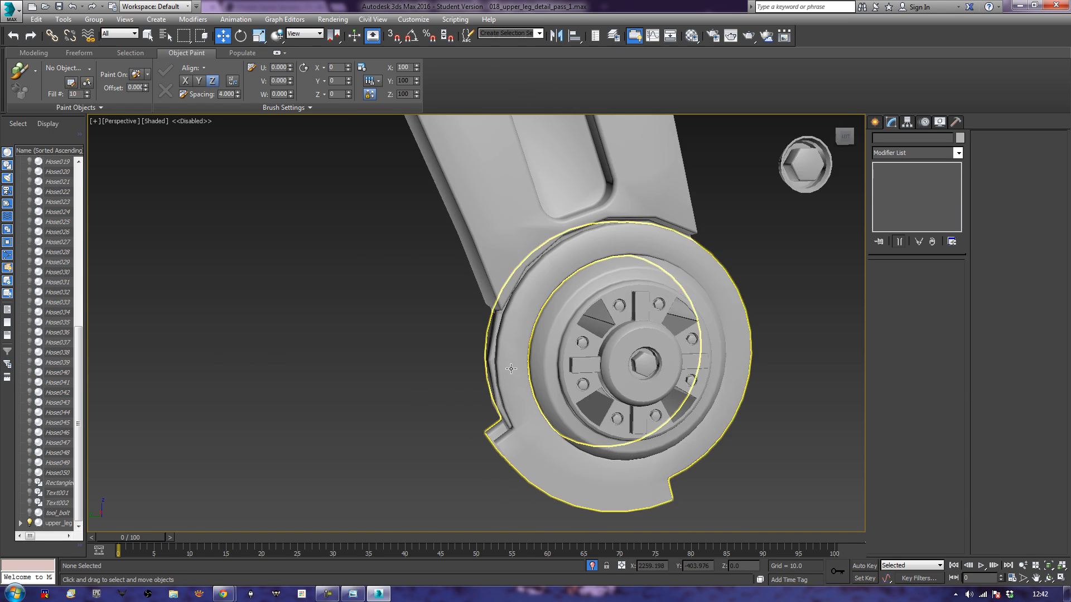
scroll(535, 367, "up", 3)
scroll(480, 371, "down", 5)
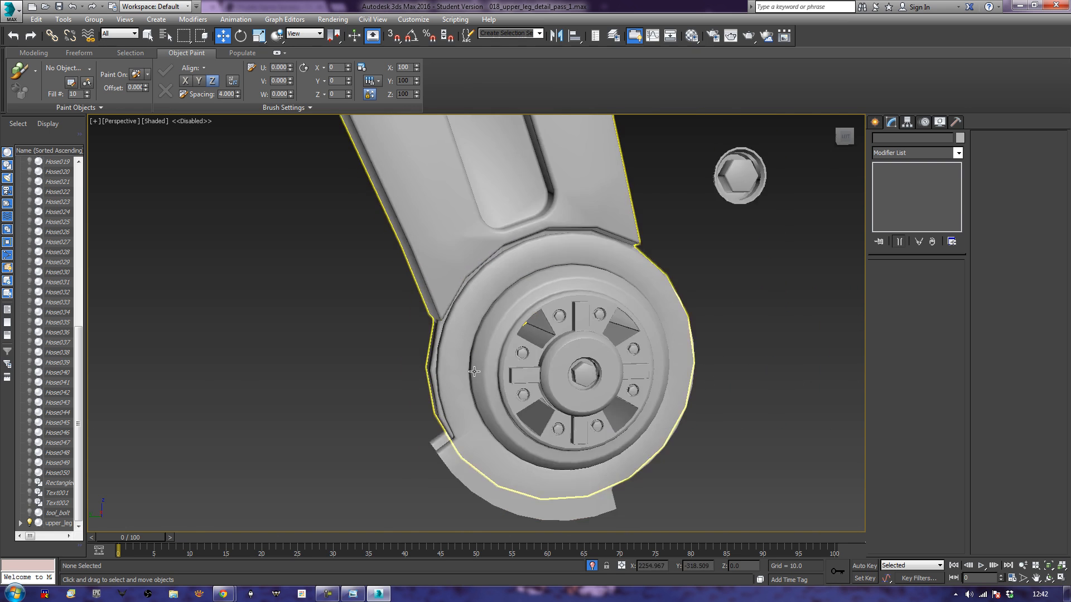
middle_click_drag(481, 371, 589, 368, "alt")
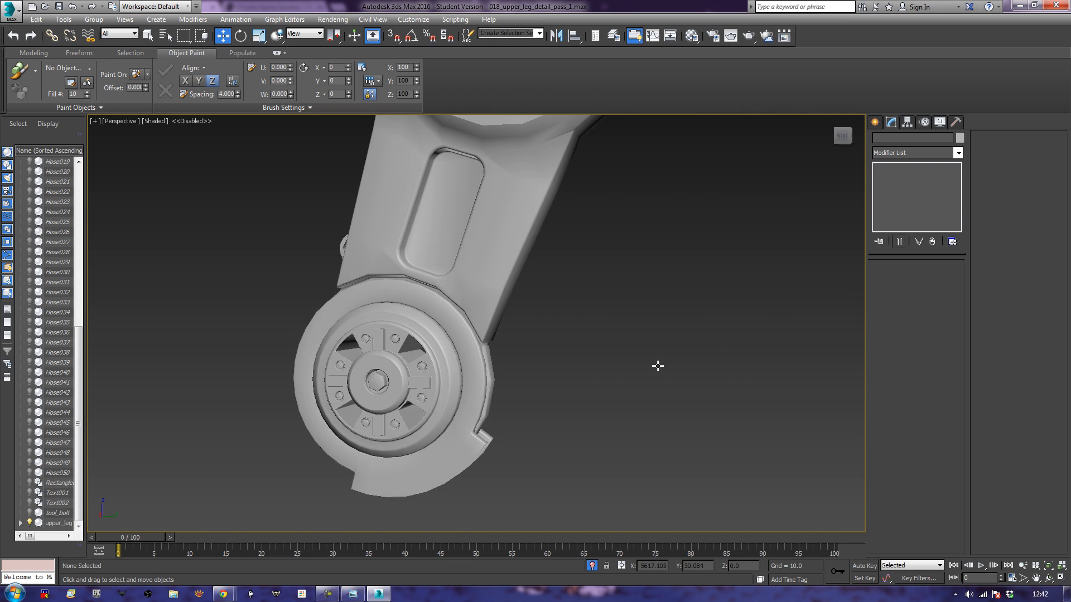
left_click(475, 408)
left_click(474, 408)
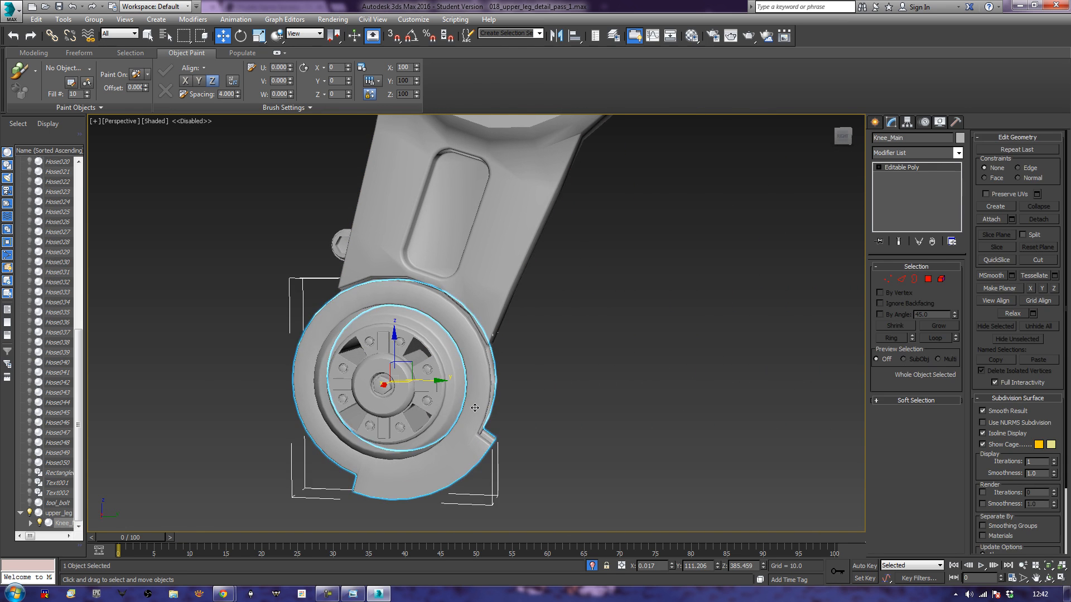
key("F4")
mouse_move(483, 406)
middle_mouse_down()
mouse_move(545, 387)
mouse_move(533, 396)
mouse_move(662, 387)
mouse_move(569, 407)
mouse_move(729, 401)
middle_mouse_up()
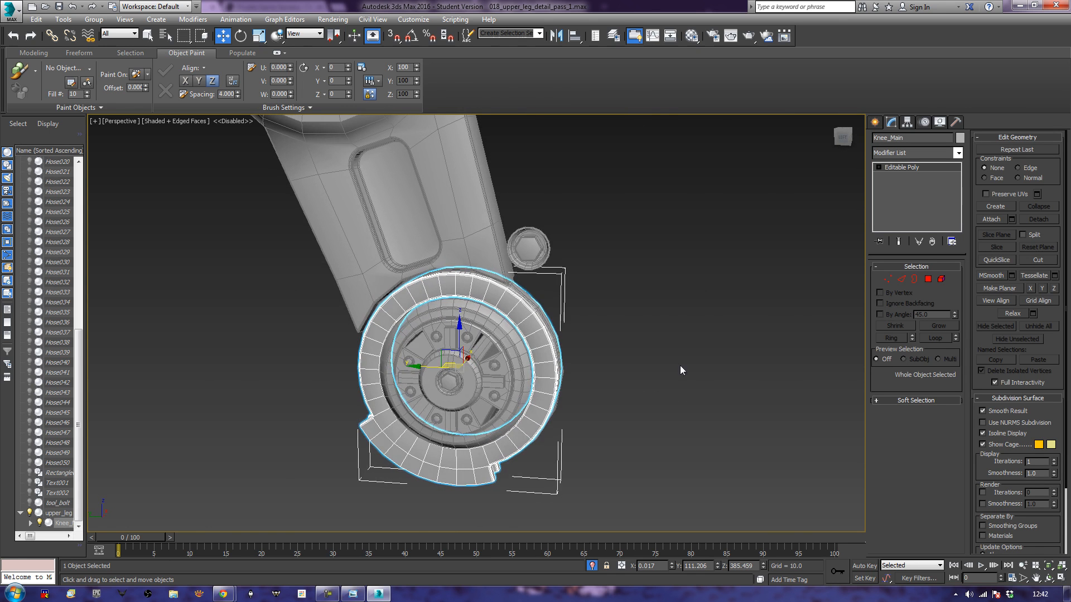
- Add the loose hex bolt Cylinder046 beside the leg to the list of paint objects
left_click(529, 263)
mouse_move(505, 328)
middle_mouse_down()
mouse_move(538, 325)
mouse_move(519, 337)
middle_mouse_up()
scroll(539, 322, "up", 3)
scroll(544, 318, "up", 1)
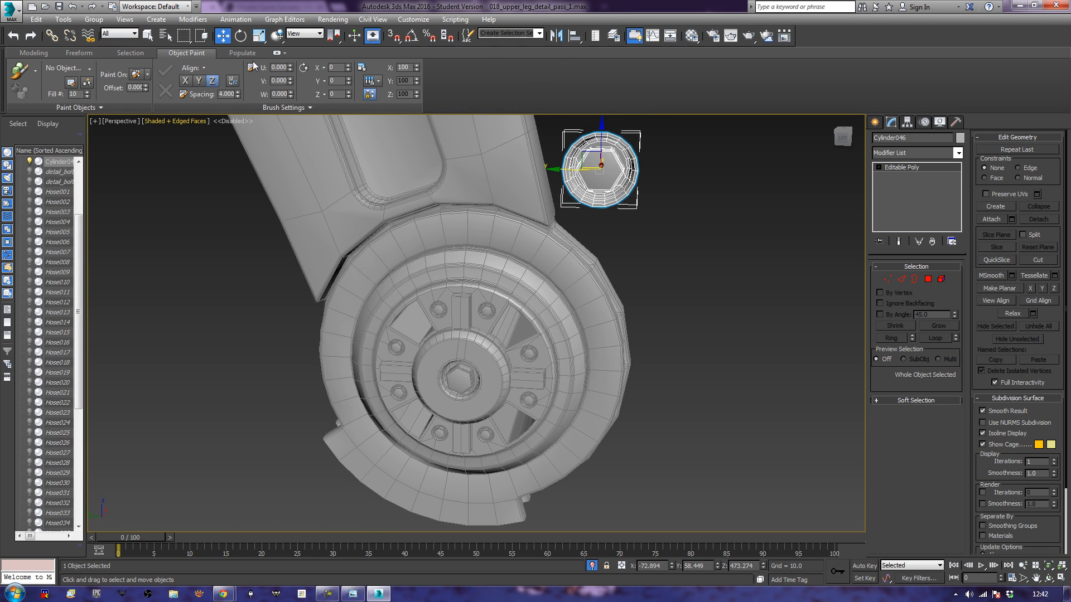
left_click(71, 82)
left_click(511, 368)
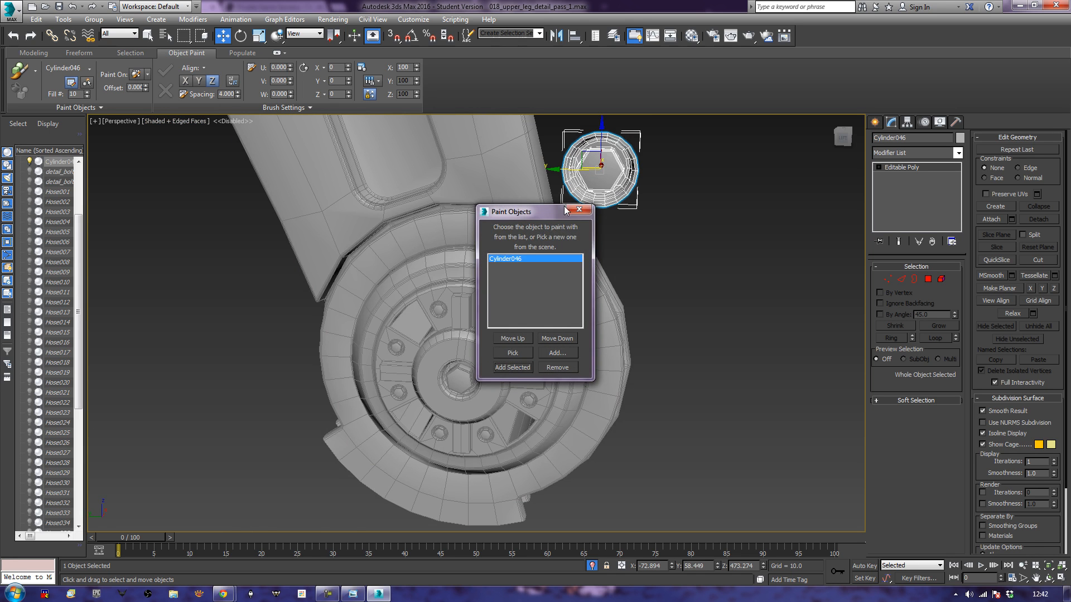
left_click_drag(531, 210, 850, 316)
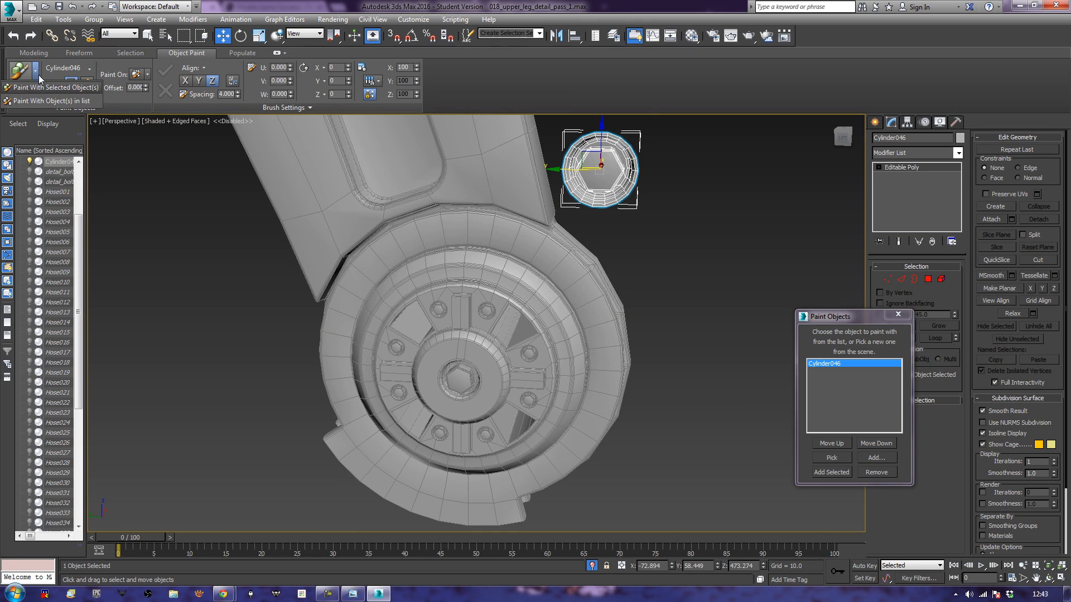
- Set Object Paint to paint on selected objects, and select upper_leg and Knee_Main as the surfaces
left_click(20, 71)
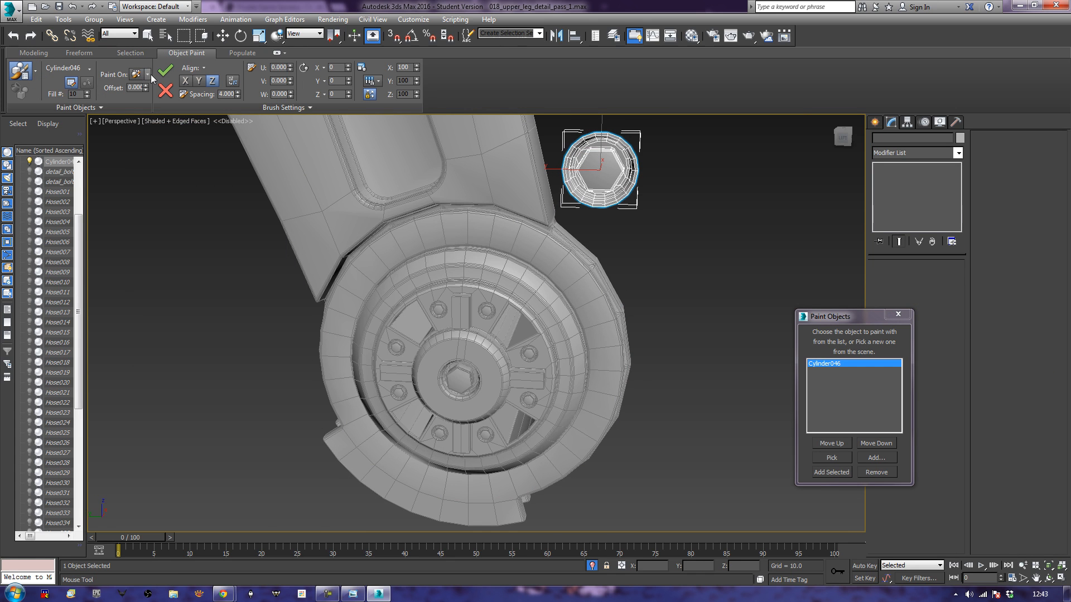
left_click(147, 74)
left_click(141, 101)
key("w")
left_click_drag(643, 273, 602, 320)
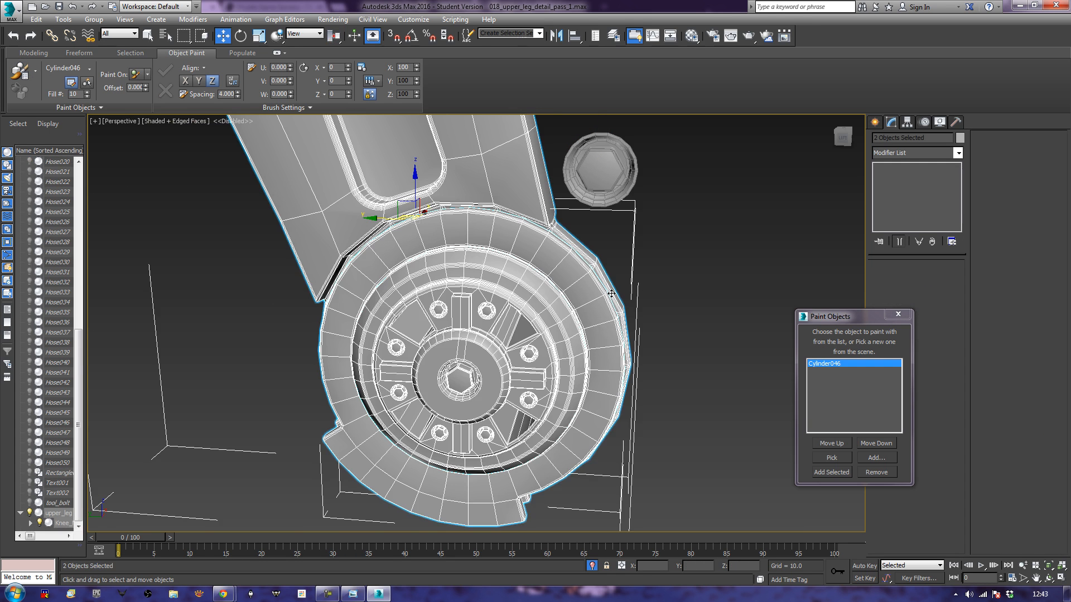
mouse_move(598, 215)
middle_mouse_down()
mouse_move(586, 220)
mouse_move(601, 202)
middle_mouse_up()
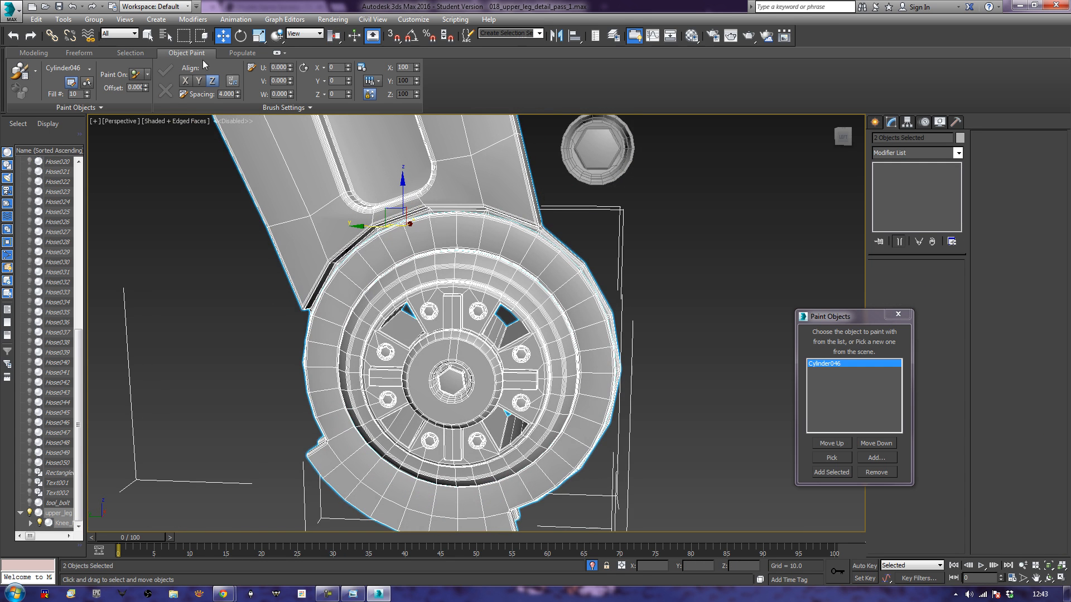
- Paint one bolt onto the upper part of the outer knee ring and set its scale to 33 on all axes
left_click(20, 71)
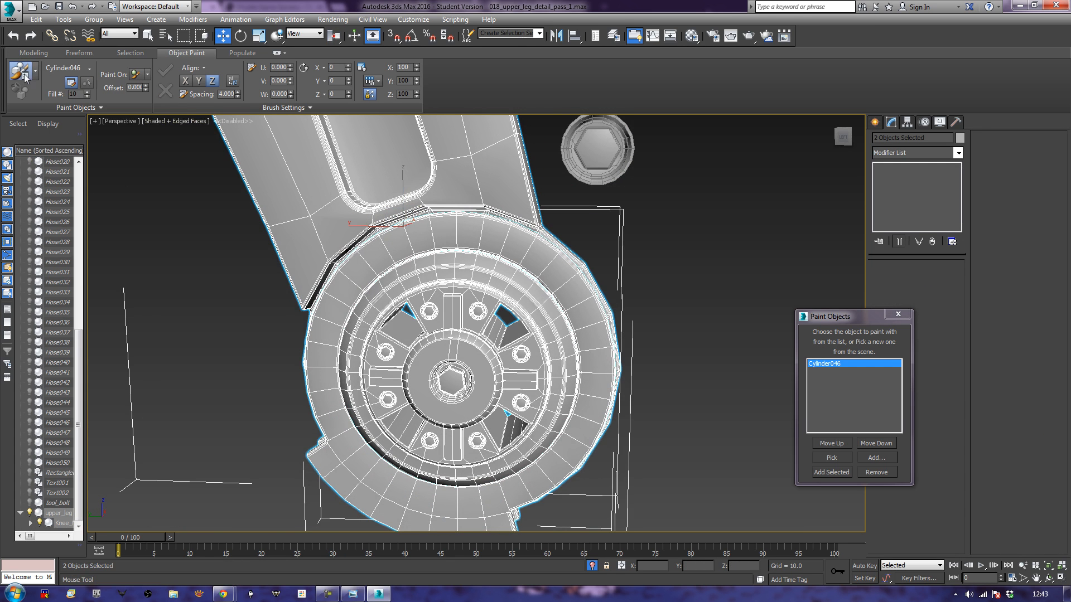
left_click(457, 229)
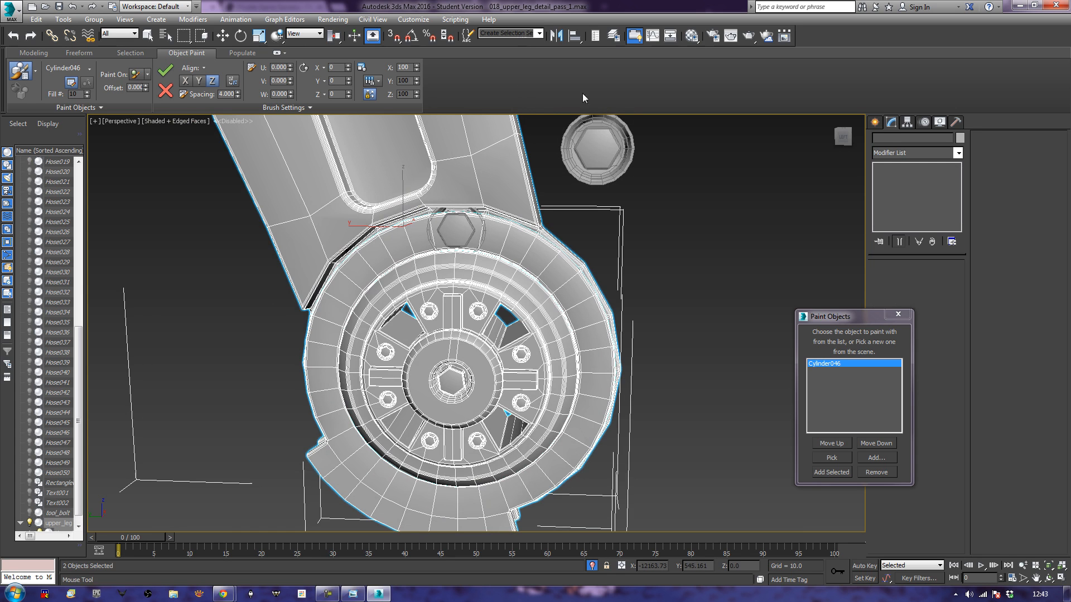
left_click_drag(417, 71, 418, 107)
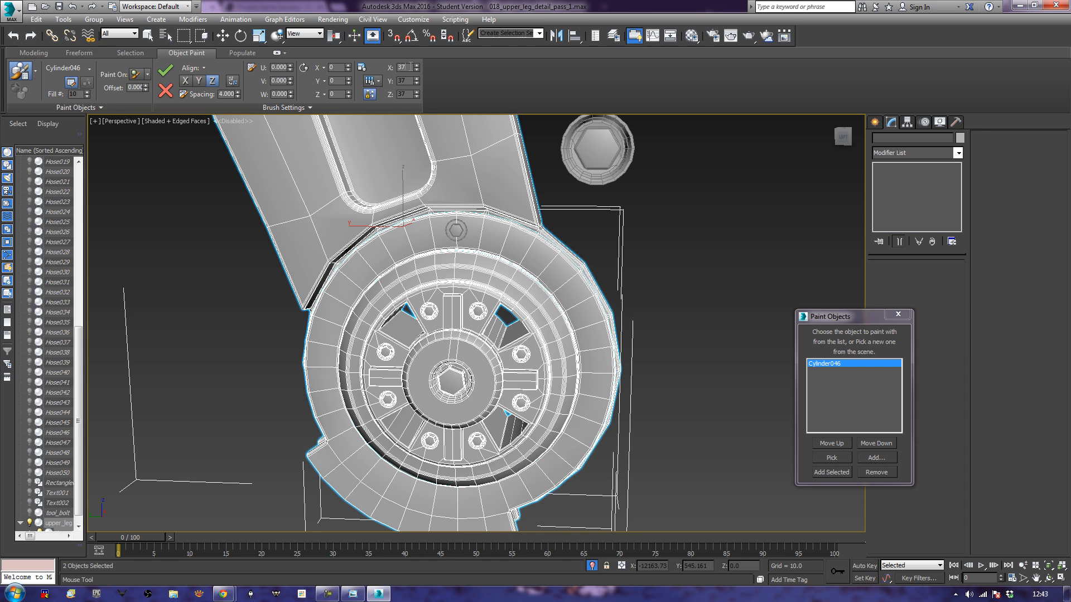
type("33")
key("Return")
- Paint a matching bolt onto the ring on the opposite side of the leg, finish painting and close the paint object list
middle_click_drag(660, 256, 358, 252, "alt")
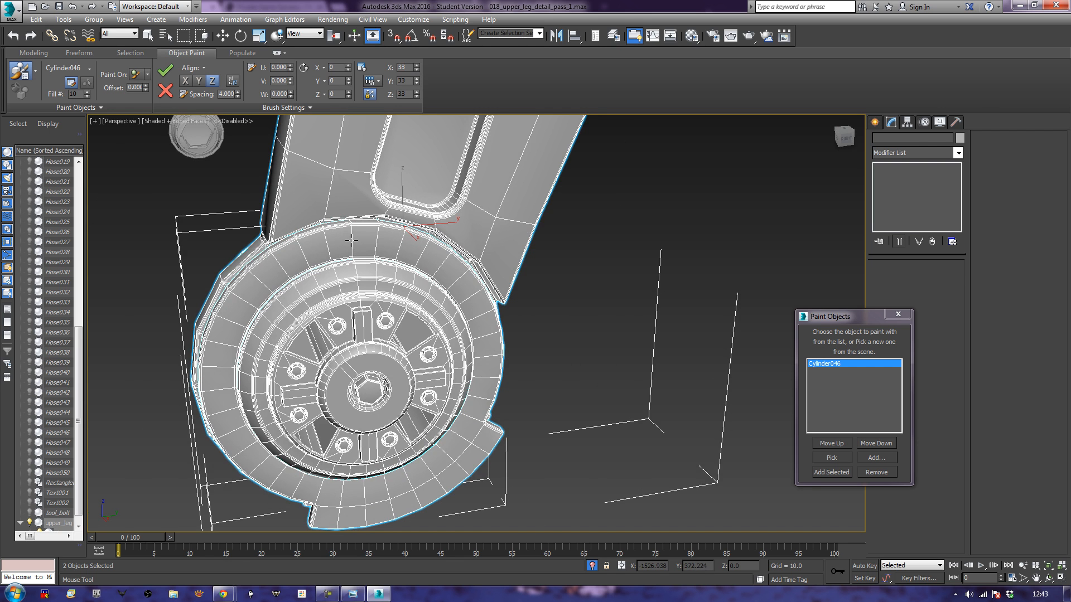
left_click(352, 241)
right_click(352, 240)
middle_click_drag(175, 258, 329, 263, "alt")
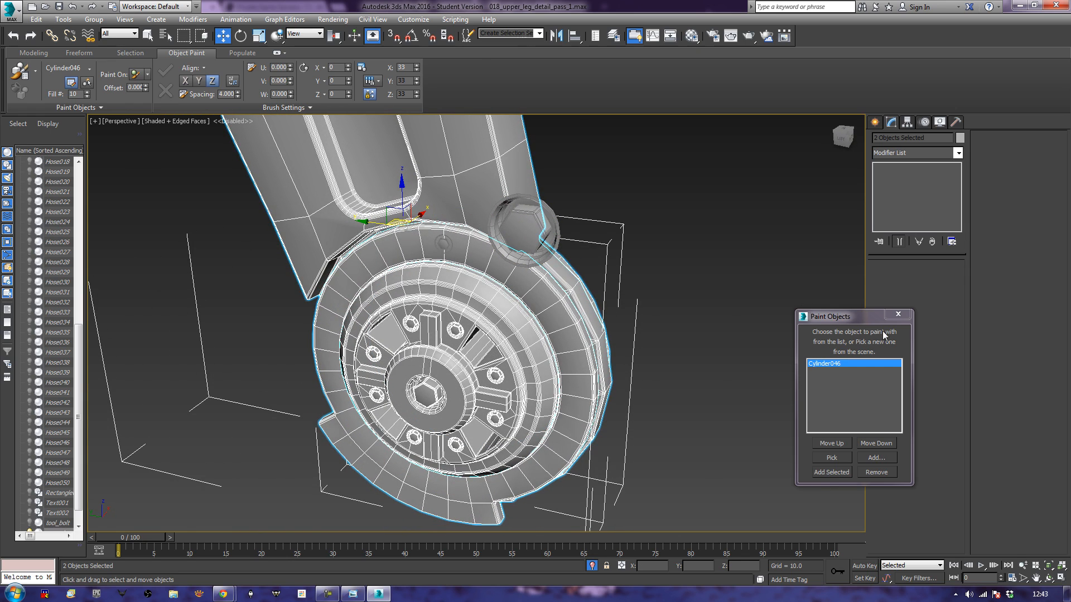
left_click(898, 314)
- Align only the pivot of the painted ring bolt to Knee_Main's pivot point in X, Y and Z position
middle_click_drag(763, 341, 641, 337, "alt")
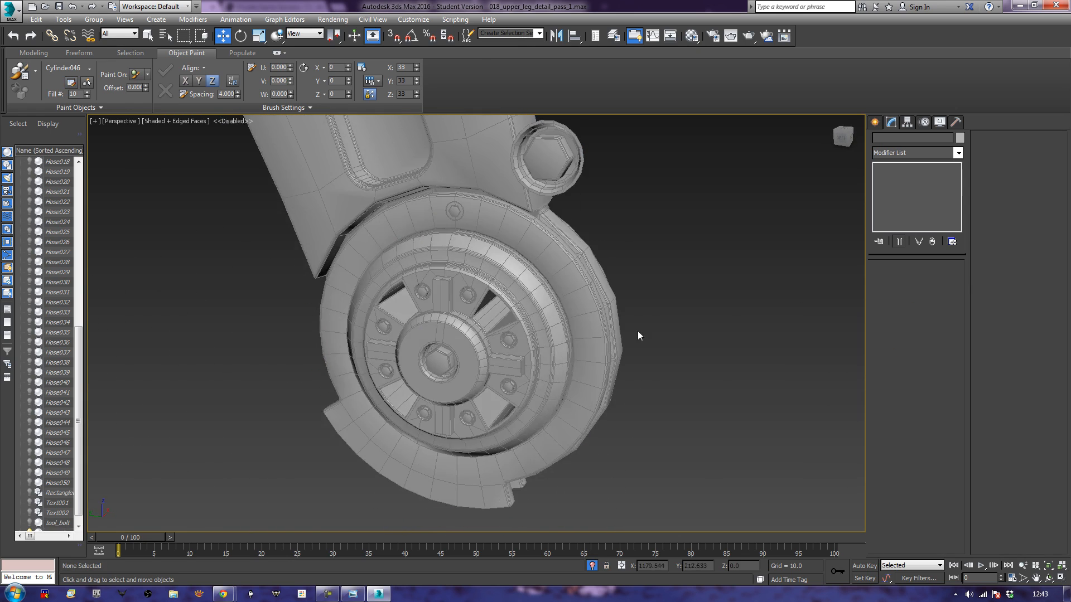
left_click(587, 283)
middle_click_drag(521, 238, 412, 233)
left_click(405, 228)
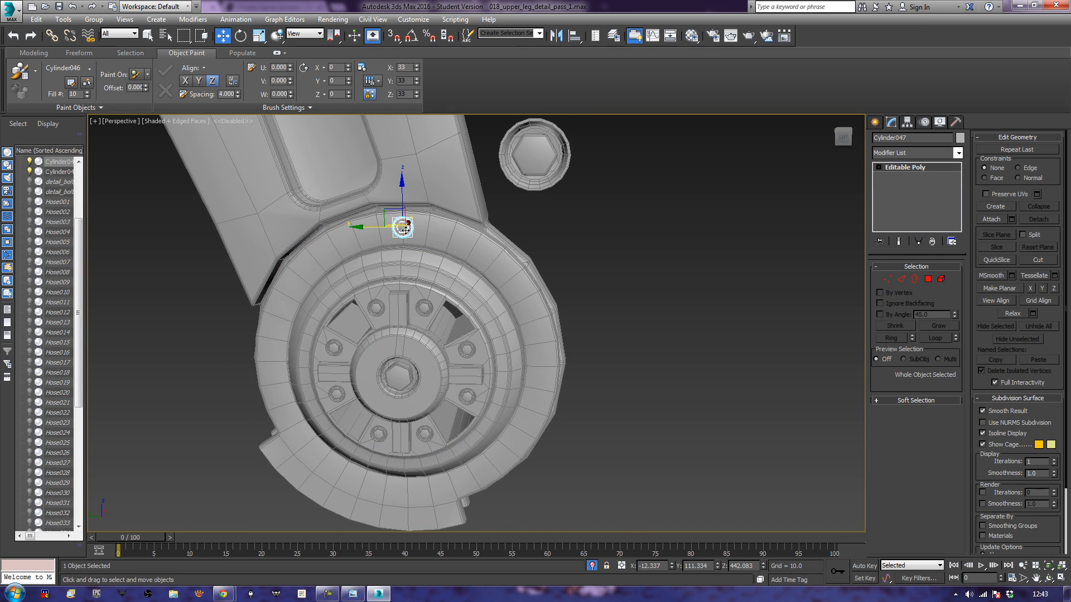
key("e")
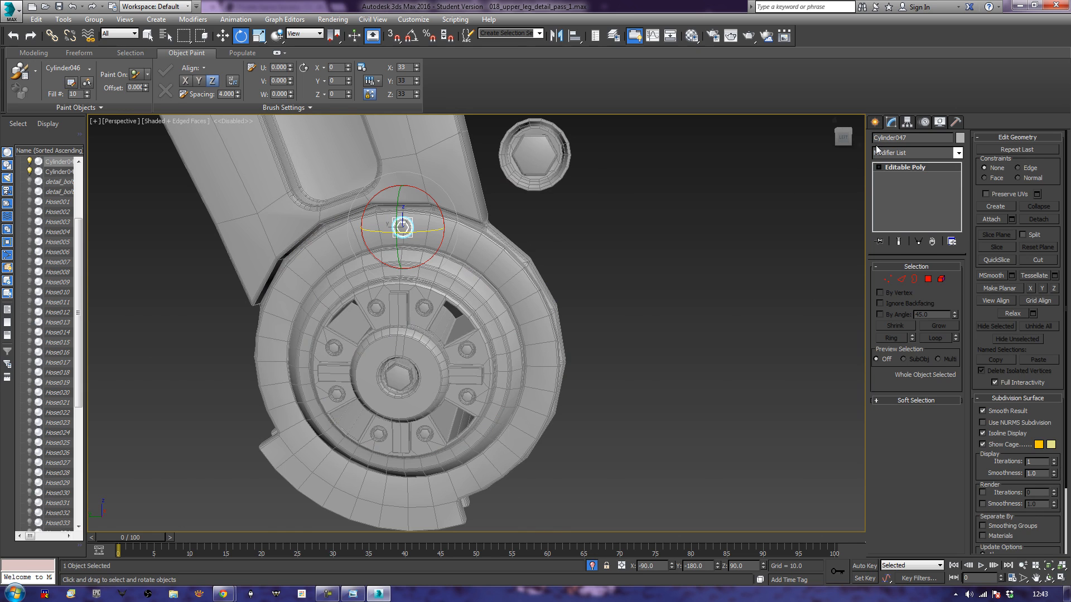
left_click(914, 121)
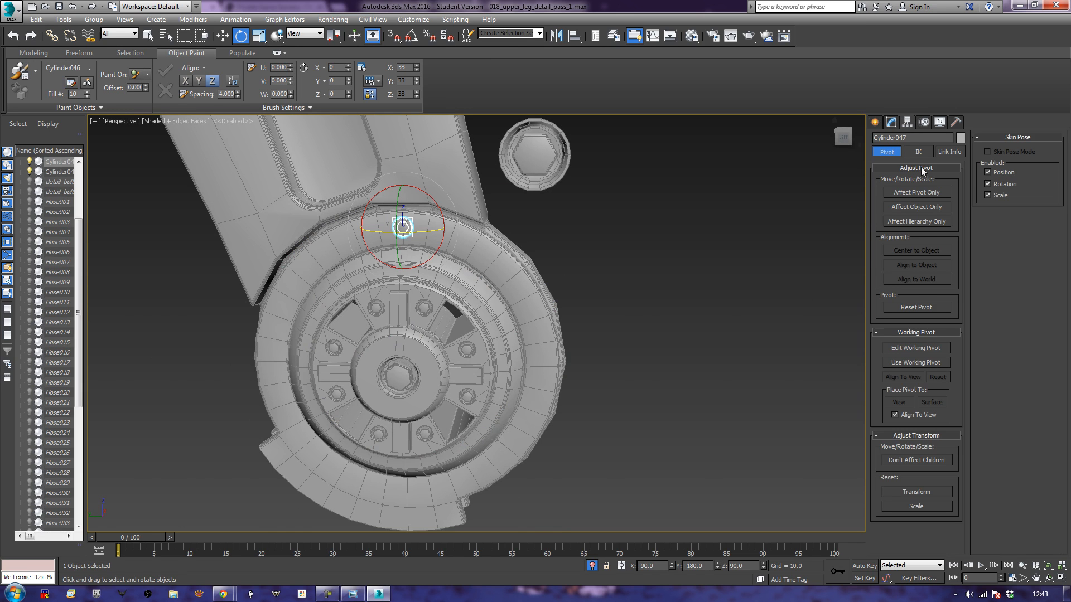
left_click(926, 192)
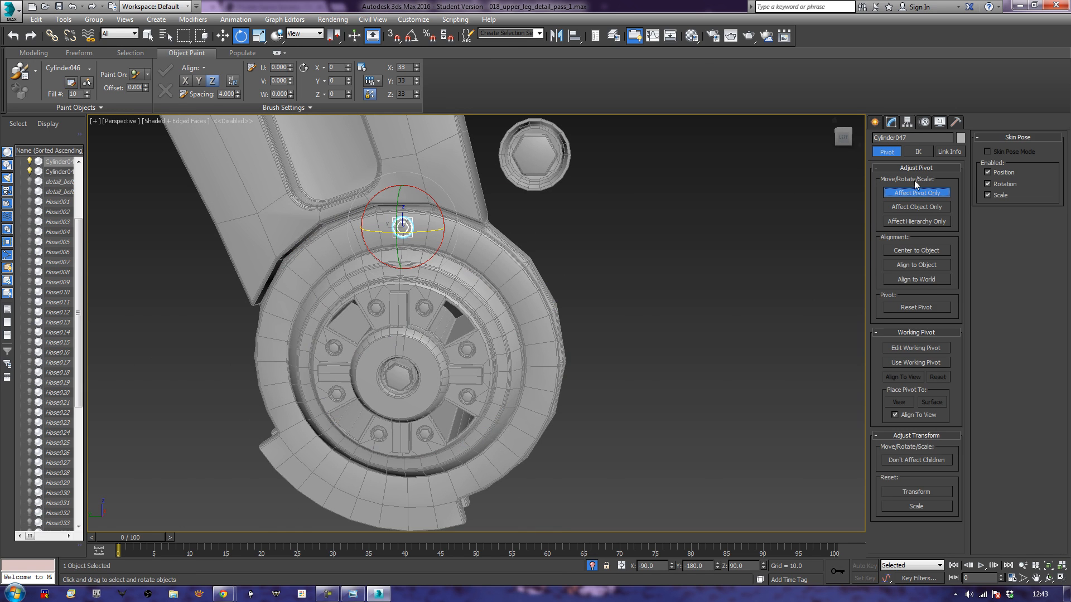
left_click(574, 38)
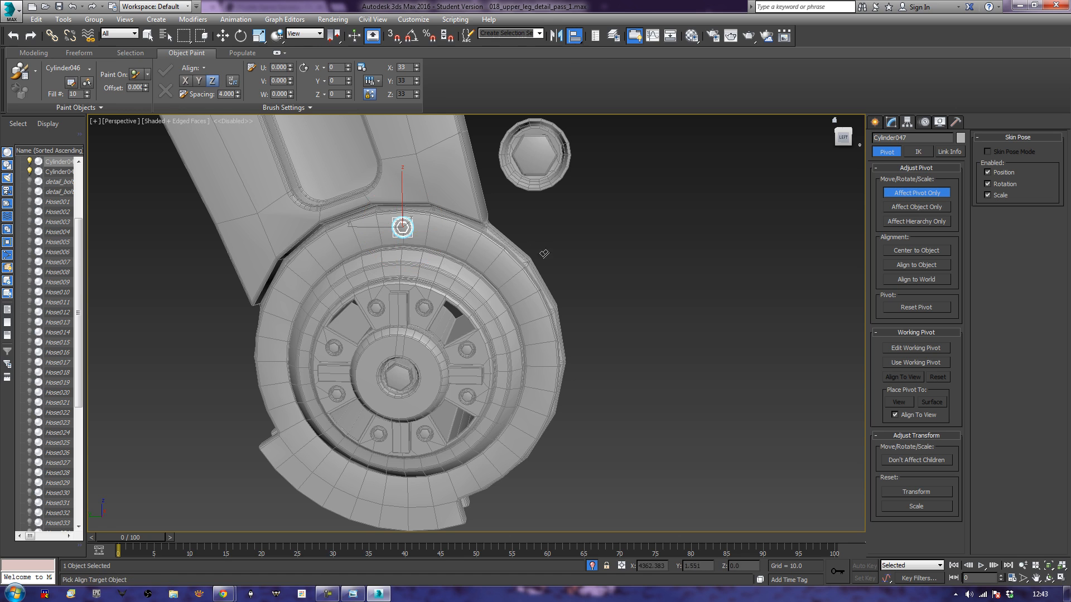
left_click(531, 300)
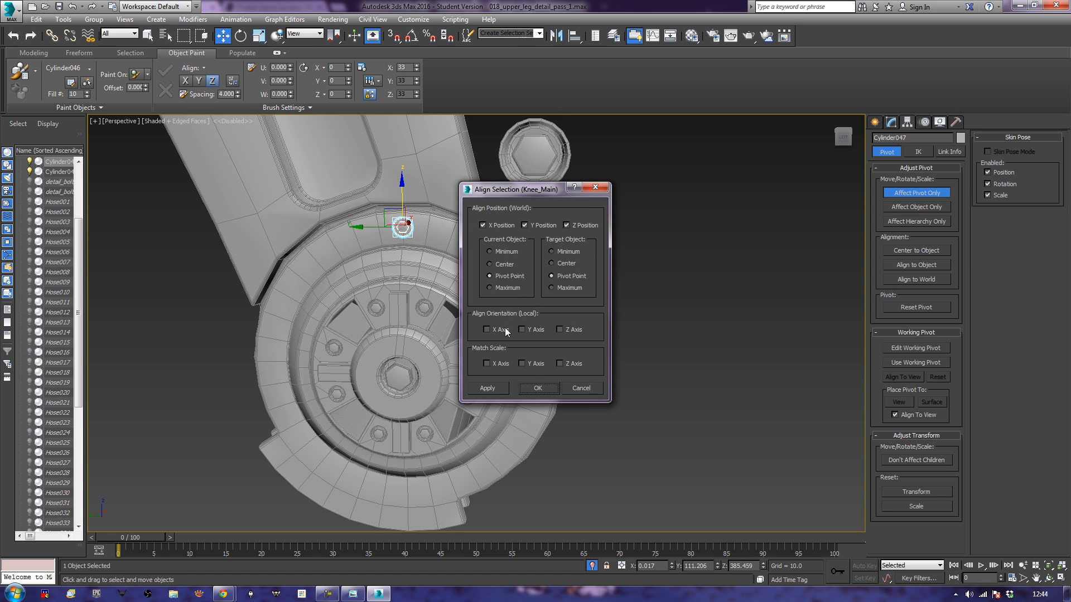
left_click(538, 387)
- Turn on angle snap, exit pivot-only mode and rotate-copy the upper ring bolt around the knee centre at 45 degrees, making 7 copies
middle_click_drag(568, 386, 455, 360, "alt")
key("e")
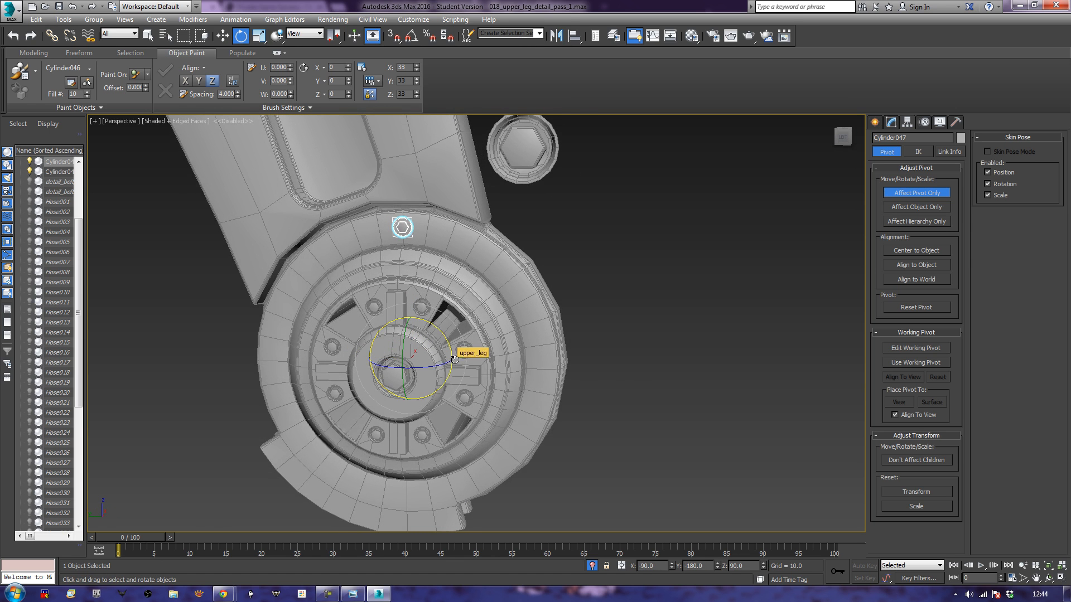
key("a")
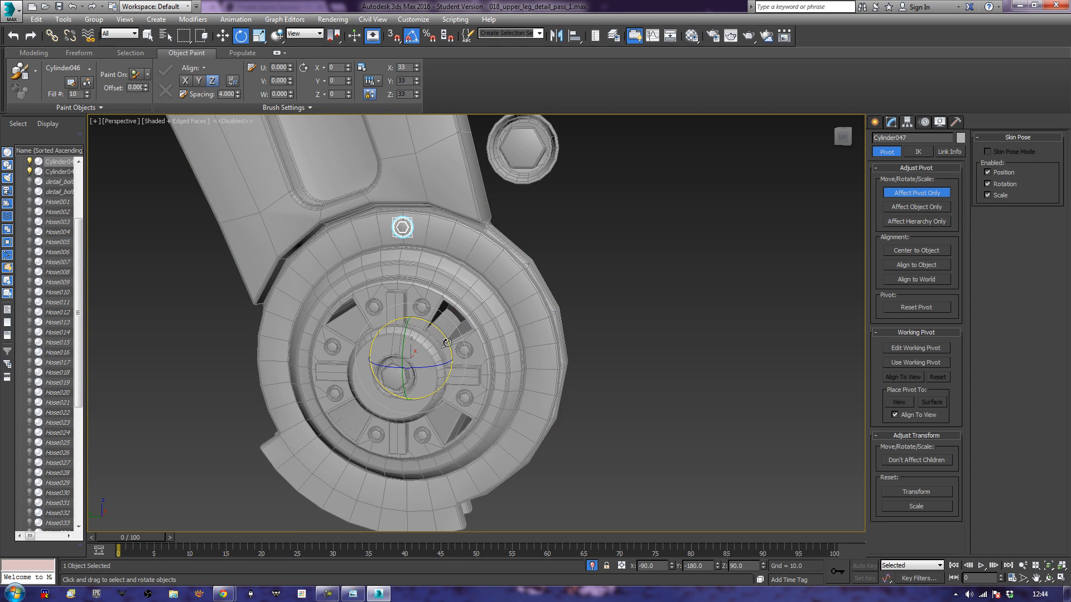
mouse_move(448, 342)
left_mouse_down()
mouse_move(467, 352)
mouse_move(464, 341)
left_mouse_up()
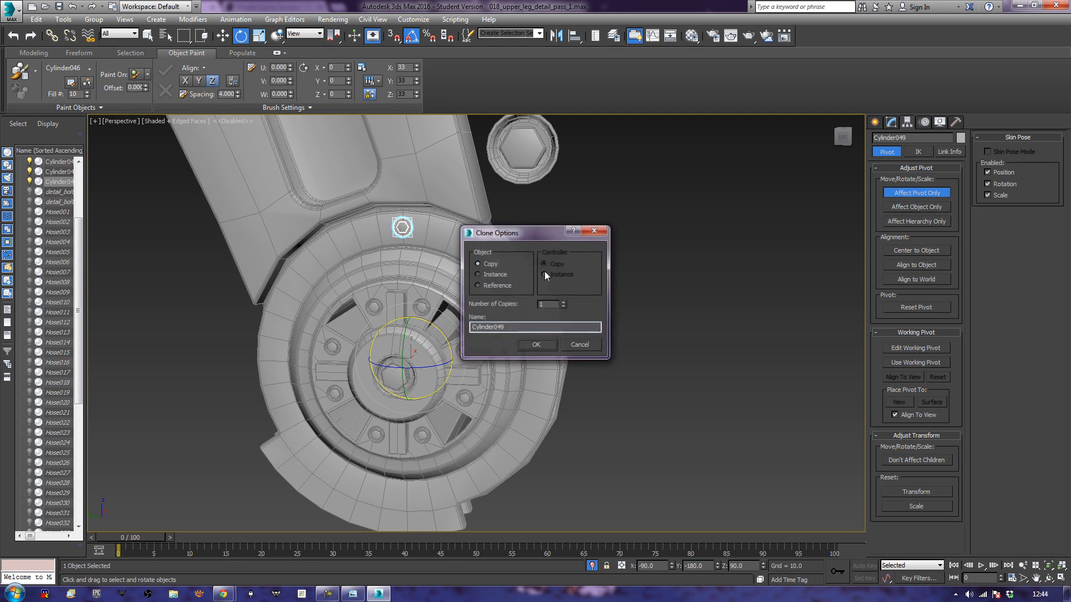
left_click(580, 345)
left_click(913, 191)
left_click_drag(441, 334, 474, 344)
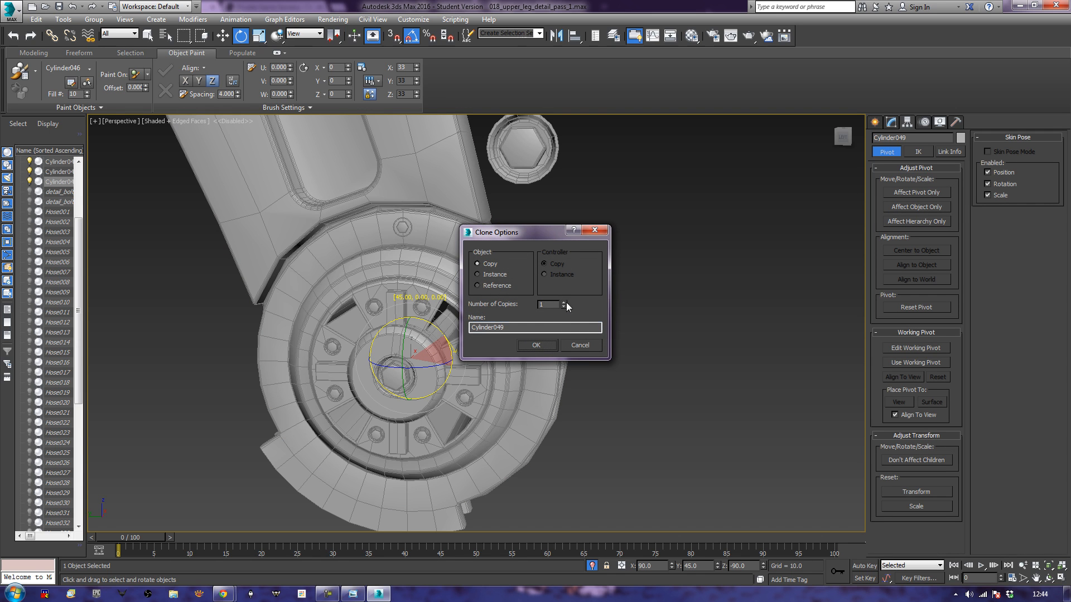
left_click(564, 303)
left_click(535, 346)
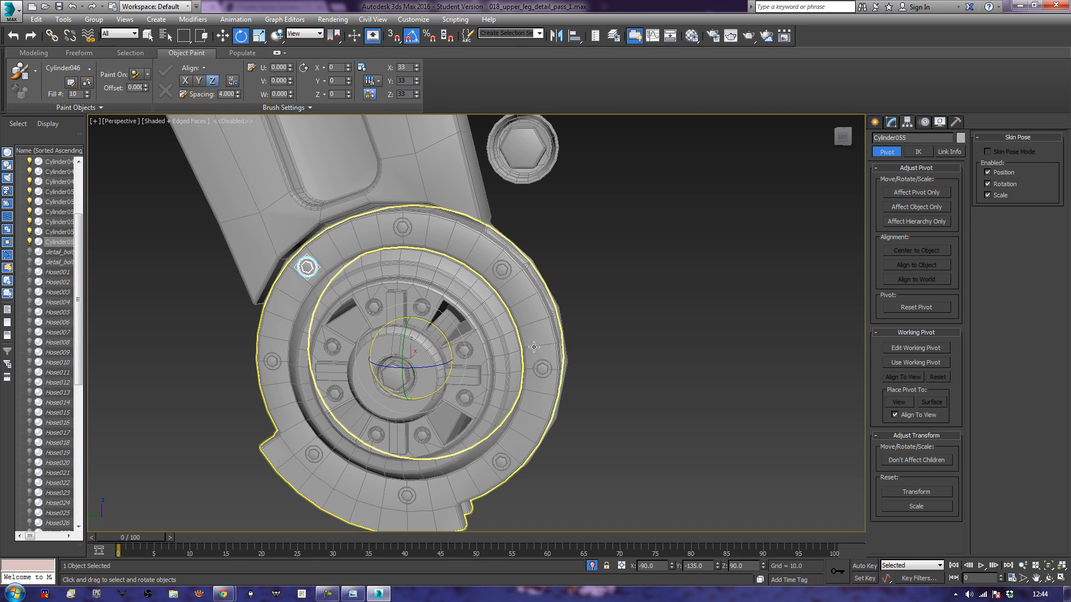
- Align only the pivot of the bolt on the opposite side of the ring to Knee_Main's pivot point, and leave pivot-only mode
left_click(560, 304)
middle_click_drag(637, 328, 557, 414, "alt")
scroll(557, 413, "up", 3)
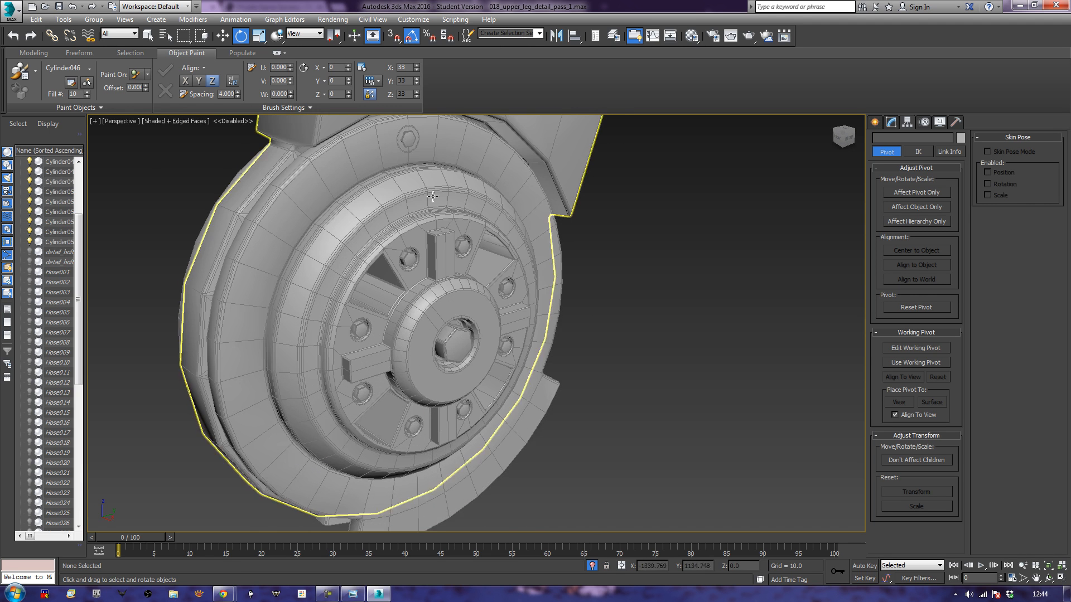
left_click(408, 140)
middle_click_drag(474, 282, 483, 291)
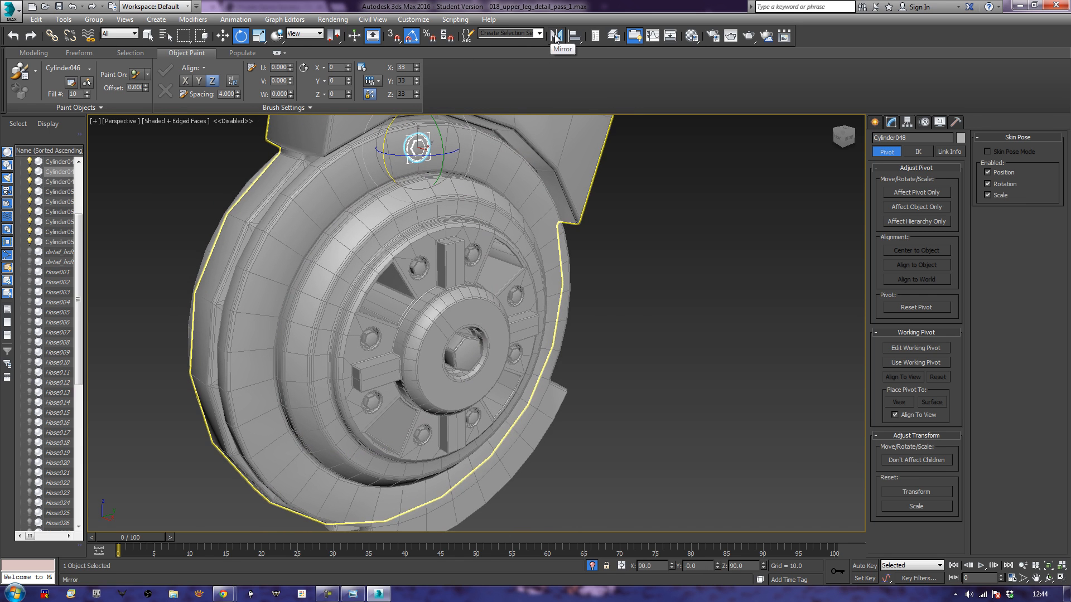
left_click(897, 194)
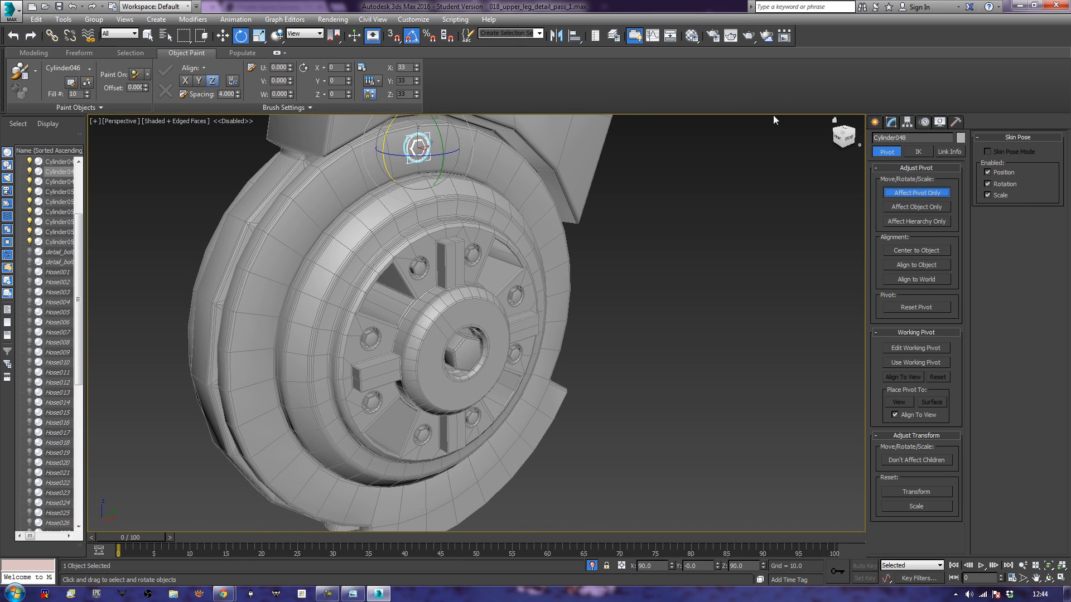
left_click(574, 37)
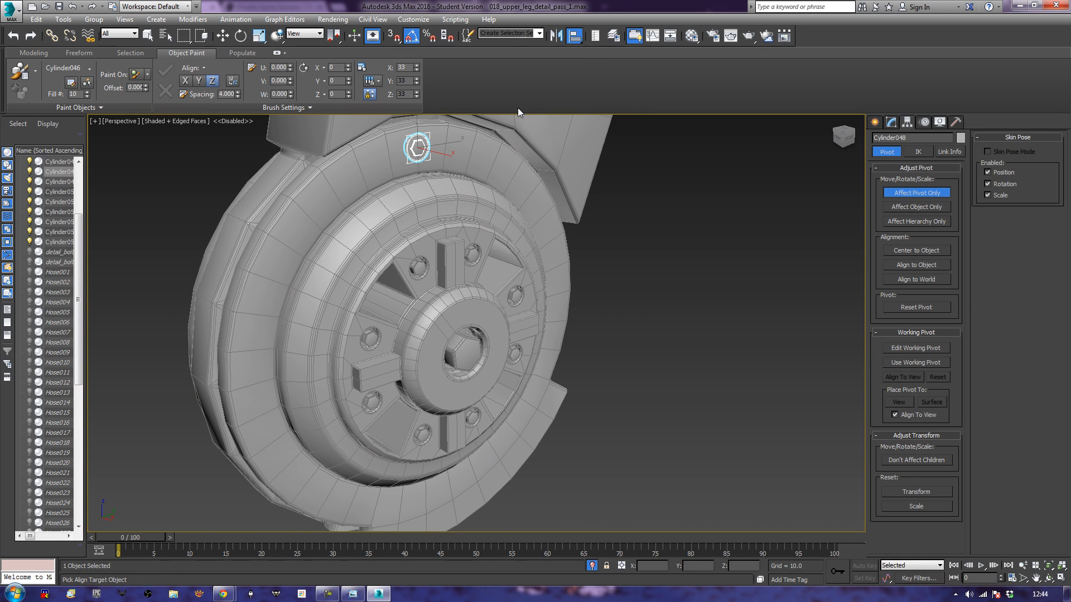
left_click(269, 315)
left_click(539, 389)
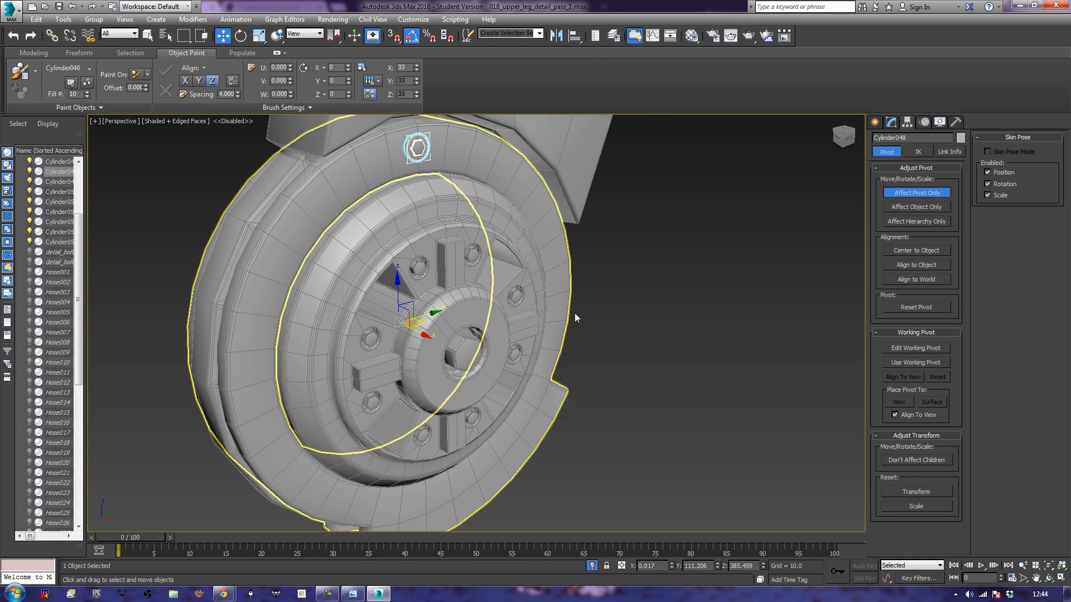
left_click(916, 192)
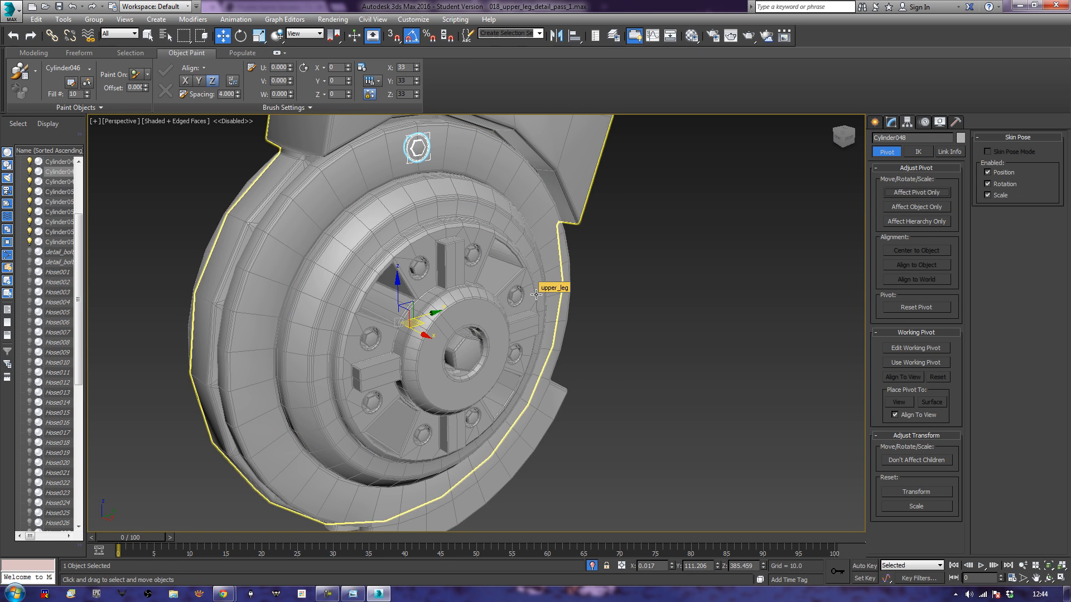
- Rotate-copy the opposite side's bolt around the knee centre at 45 degrees with 7 copies to fill that ring
key("e")
left_click_drag(380, 295, 407, 286)
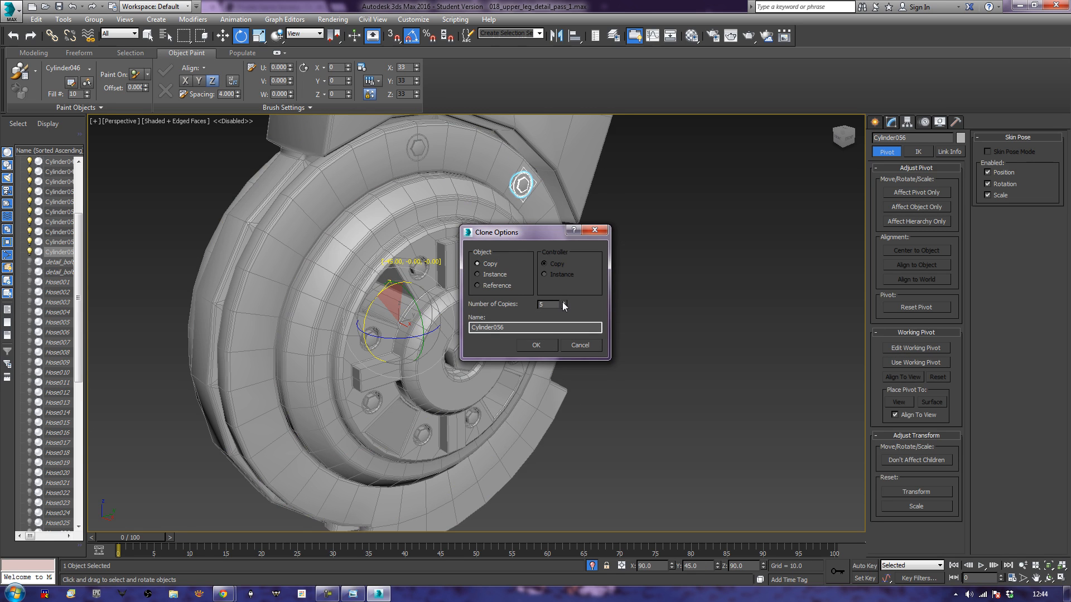
left_click(563, 302)
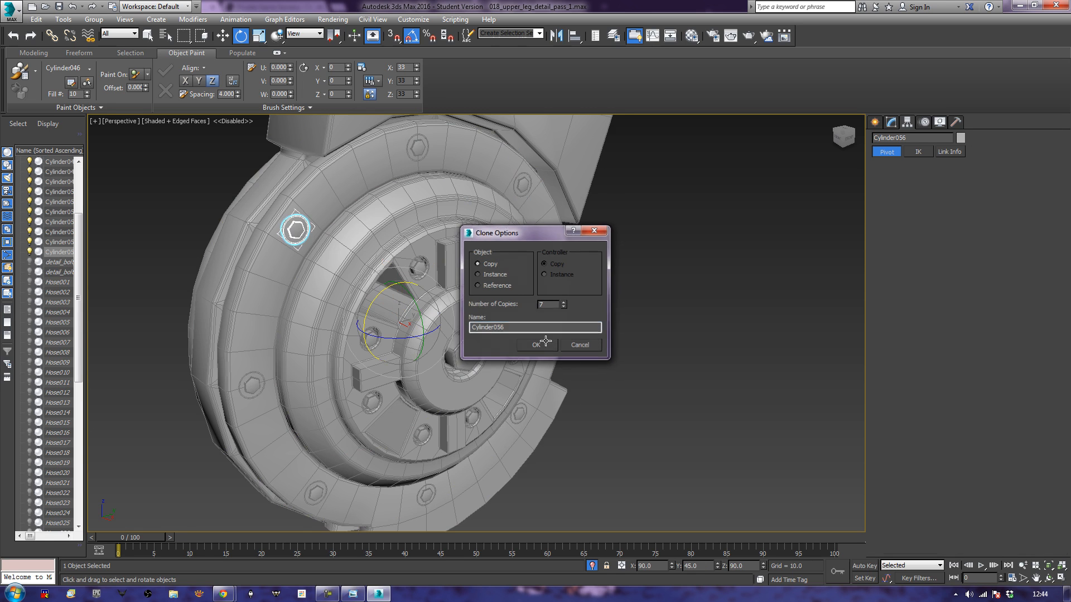
left_click(536, 344)
left_click(588, 323)
mouse_move(452, 340)
middle_mouse_down()
mouse_move(448, 332)
mouse_move(572, 328)
middle_mouse_up()
scroll(449, 332, "down", 3)
scroll(573, 327, "up", 5)
middle_click_drag(551, 390, 677, 270)
scroll(678, 270, "down", 3)
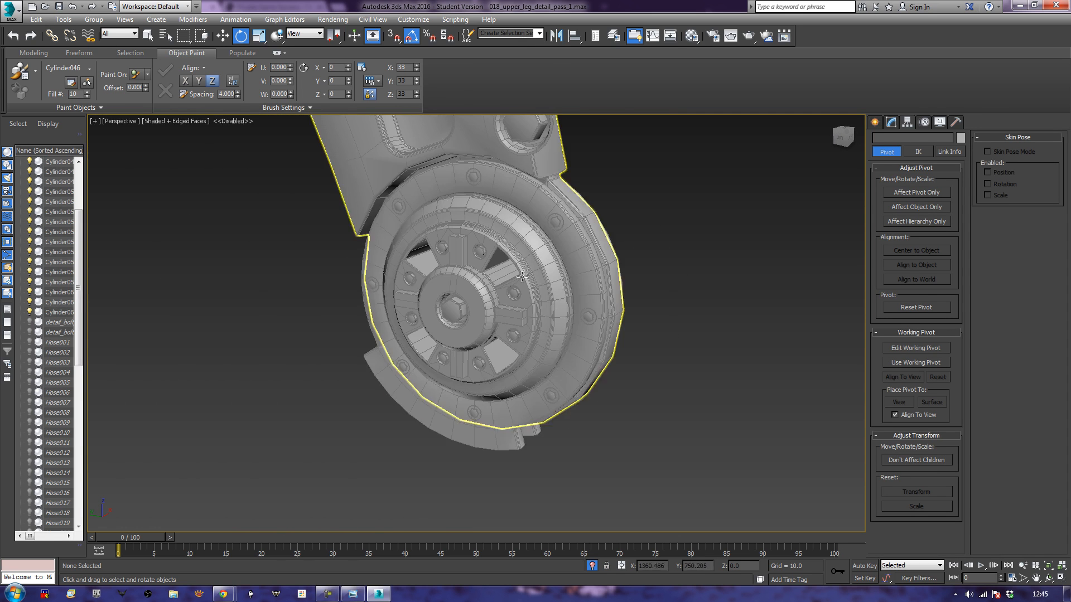
middle_click_drag(591, 297, 591, 316)
- Select Knee_Main and attach all eight bolts on the first side of the outer ring to it
left_click(582, 299)
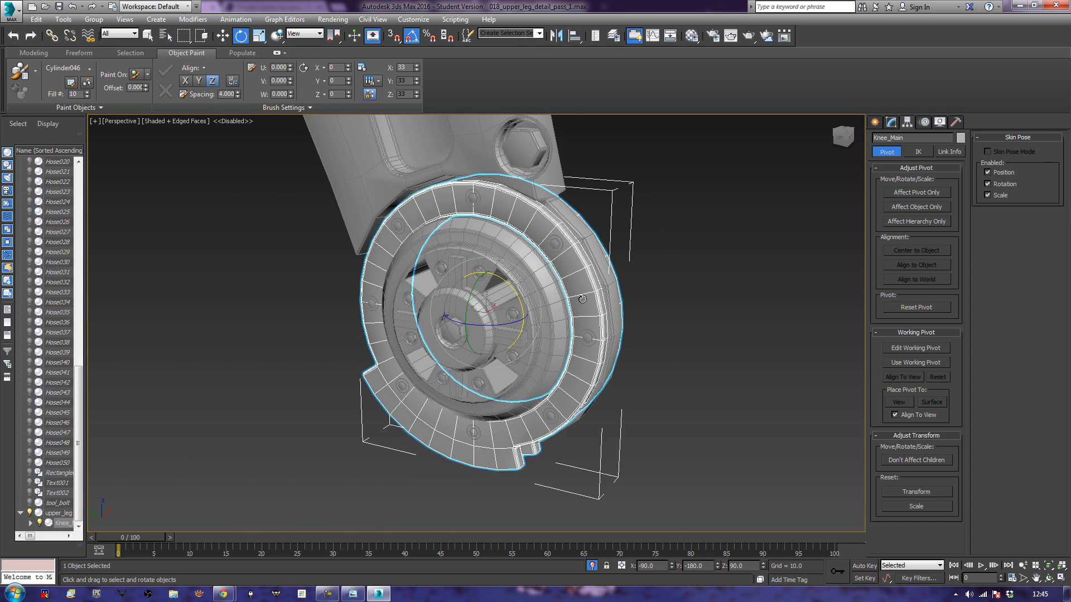
left_click(892, 125)
left_click(993, 222)
middle_click_drag(296, 222, 415, 193, "alt")
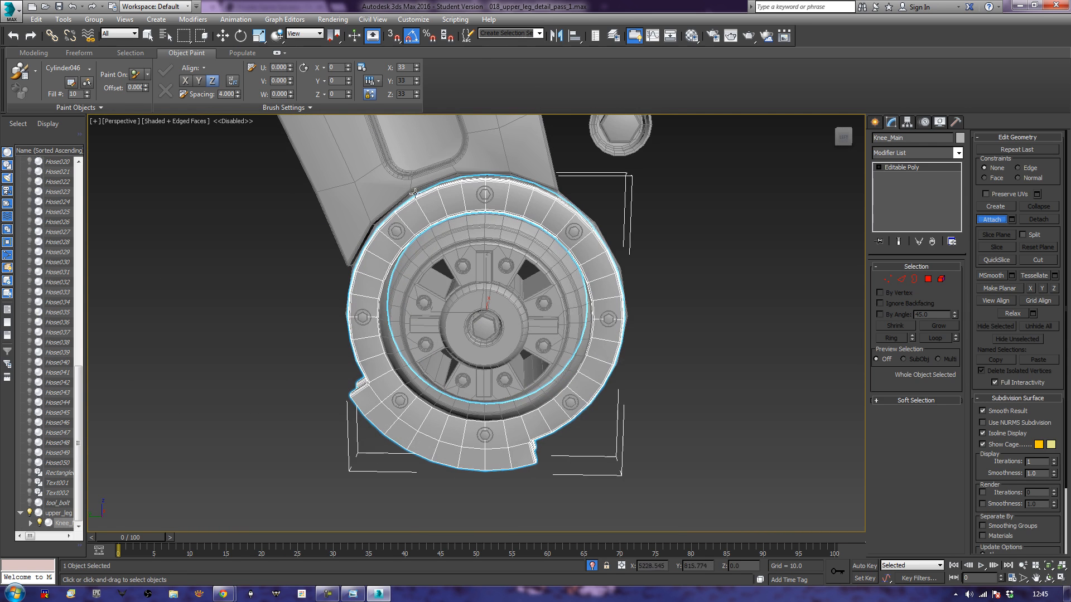
left_click(483, 193)
left_click(398, 229)
left_click(362, 316)
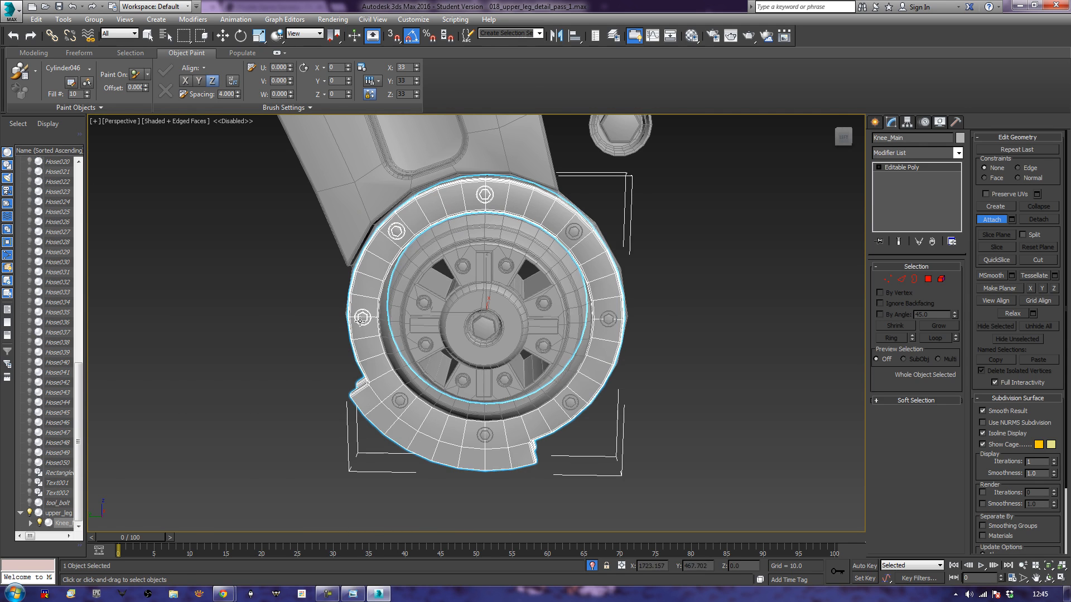
left_click(401, 399)
left_click(486, 437)
left_click(571, 404)
left_click(606, 322)
left_click(573, 231)
- Attach the eight bolts on the opposite side of the ring to Knee_Main and finish attaching
middle_click_drag(672, 268, 500, 276, "alt")
left_click(496, 201)
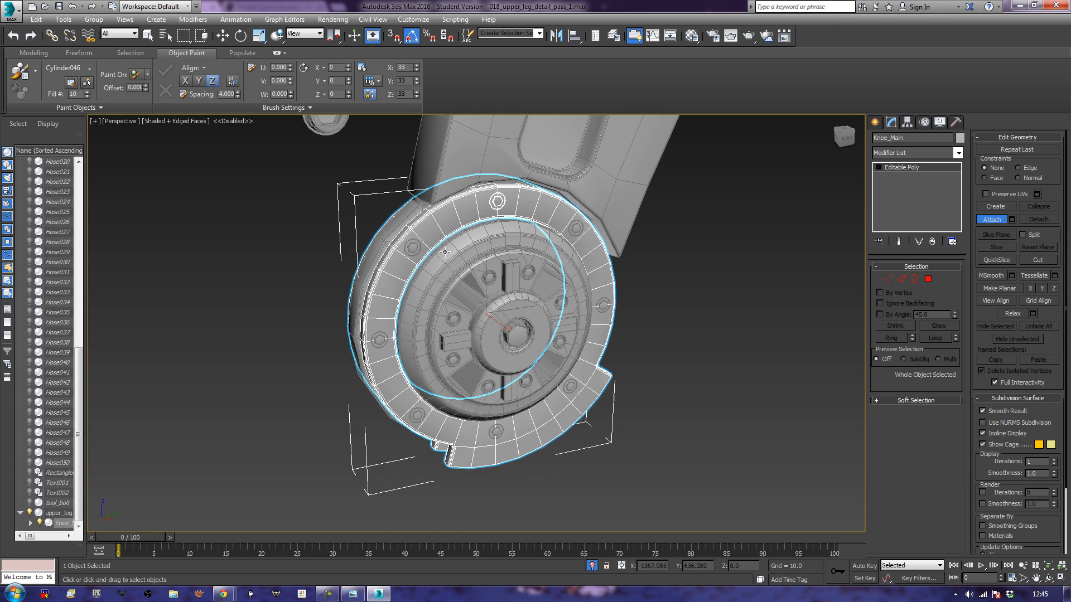
left_click(409, 255)
left_click(375, 342)
left_click(415, 415)
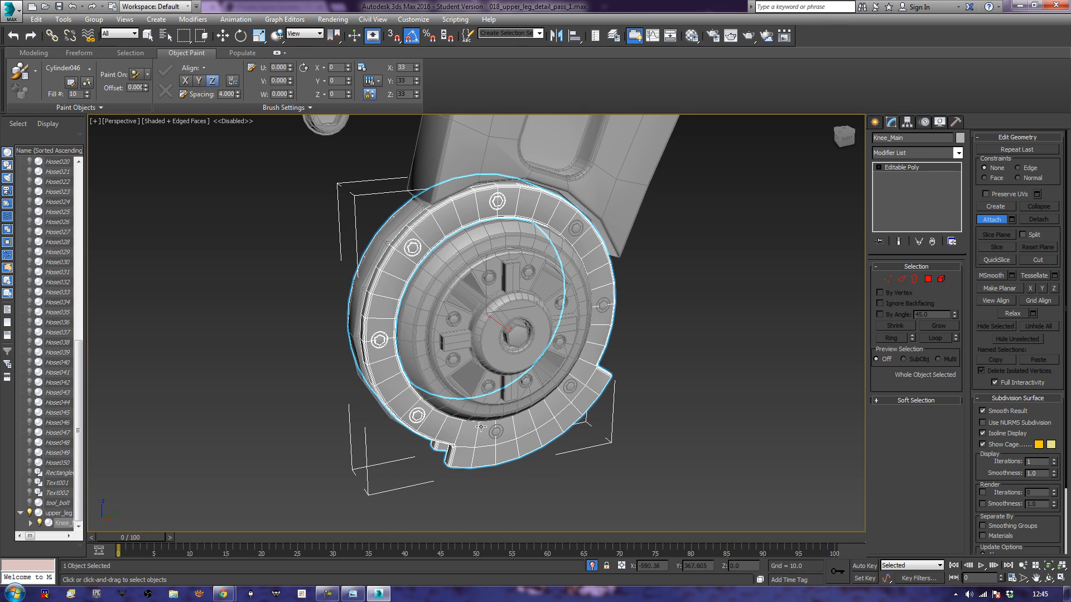
left_click(495, 430)
left_click(572, 385)
left_click(603, 305)
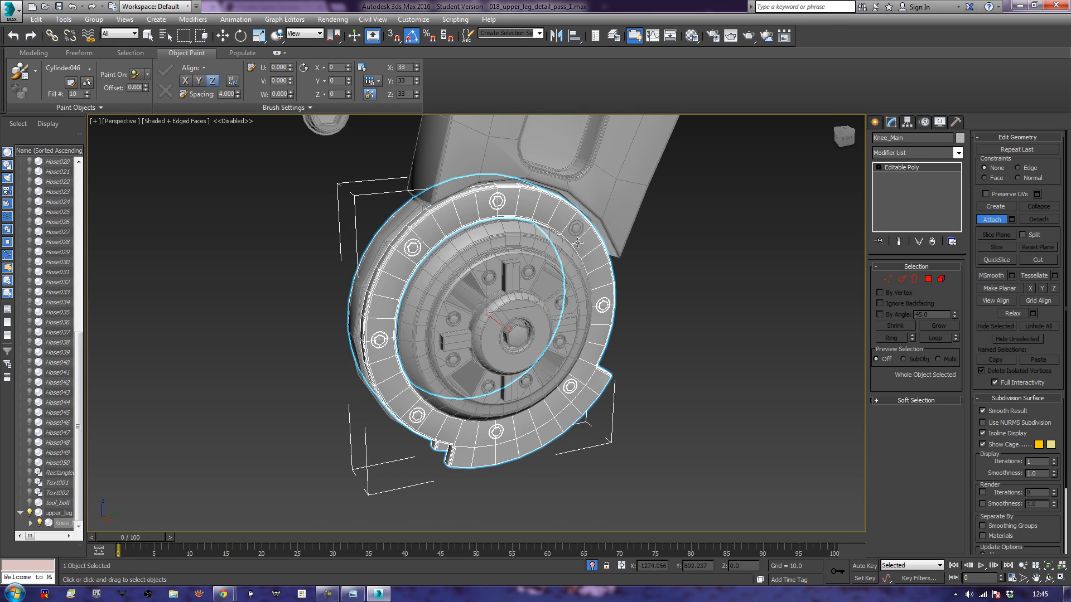
left_click(576, 229)
middle_click_drag(307, 227, 399, 265, "alt")
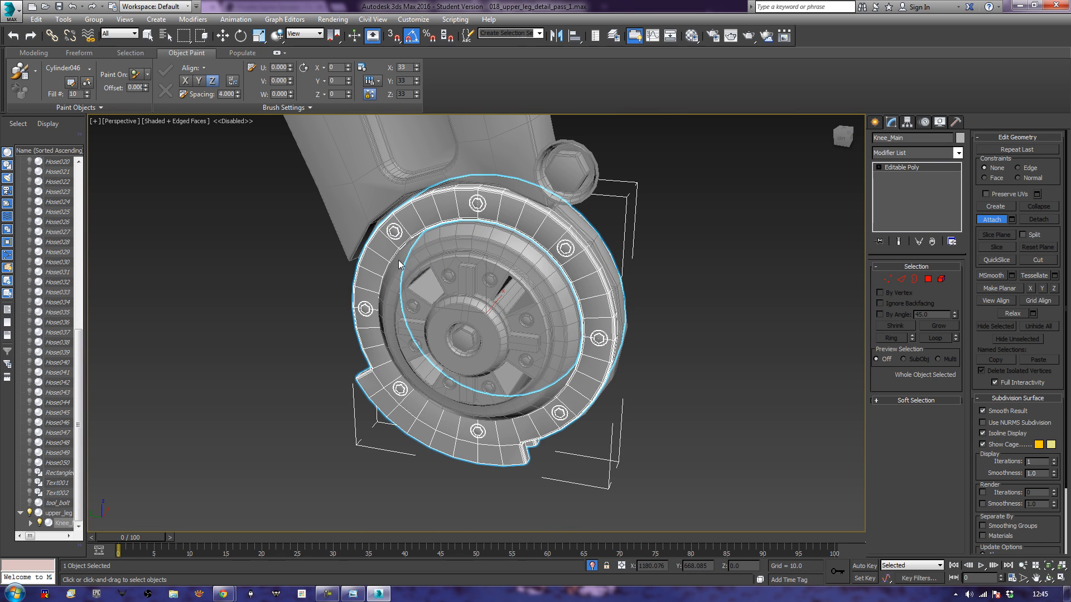
key("w")
left_click(678, 263)
- Select the Knee_Main ring polygons lying behind the eight bolts on the first side and delete them
left_click(597, 308)
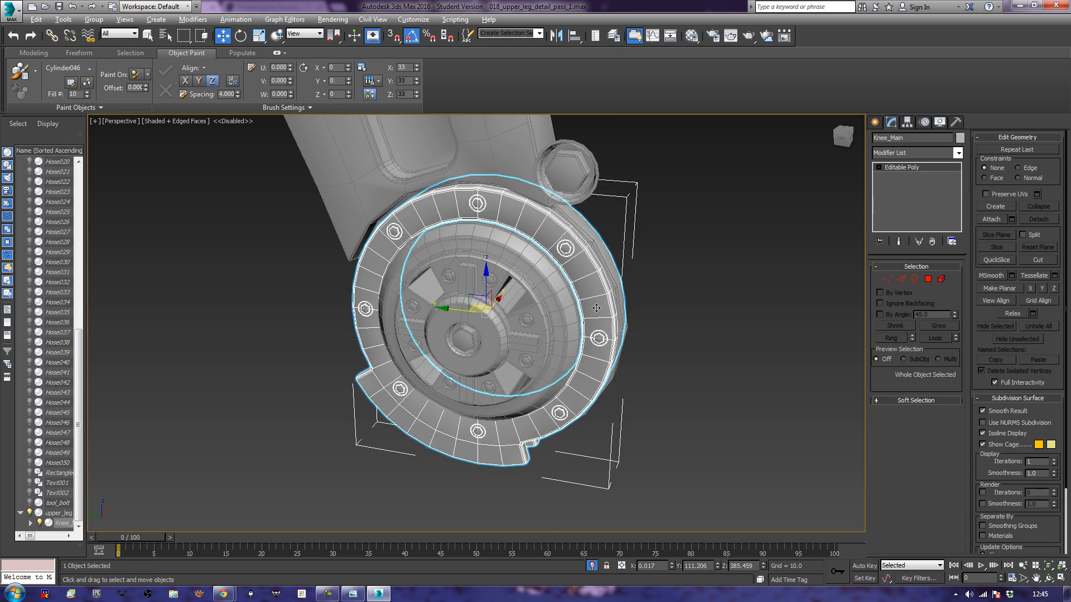
scroll(597, 308, "up", 6)
mouse_move(752, 261)
middle_mouse_down()
mouse_move(748, 284)
mouse_move(751, 273)
middle_mouse_up()
key("4")
left_click(454, 209)
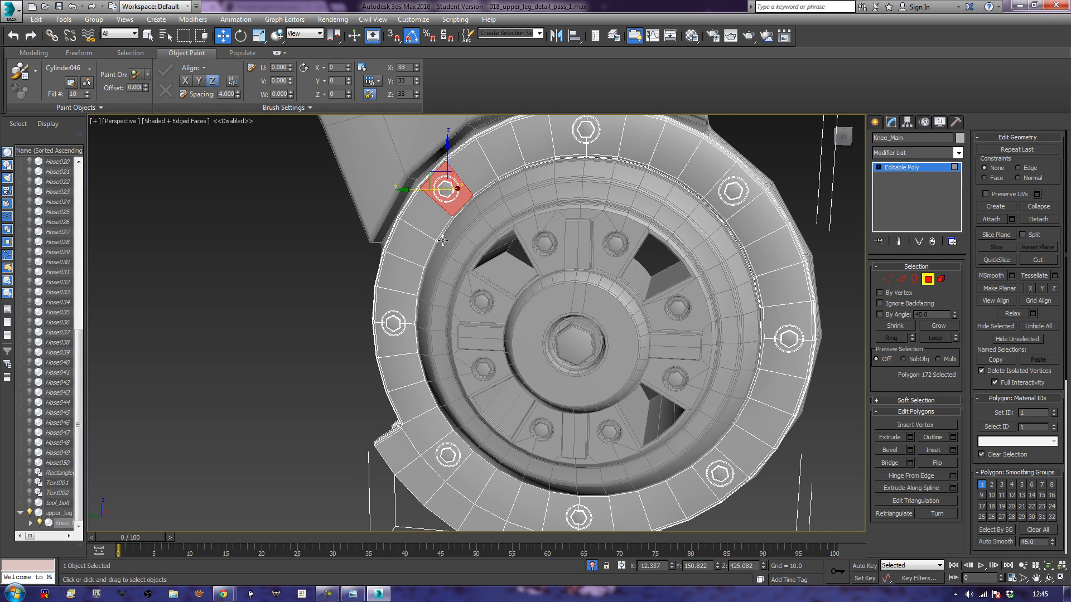
left_click(411, 304, "ctrl")
left_click(410, 337, "ctrl")
left_click(435, 461, "ctrl")
left_click(560, 513, "ctrl")
left_click(596, 513, "ctrl")
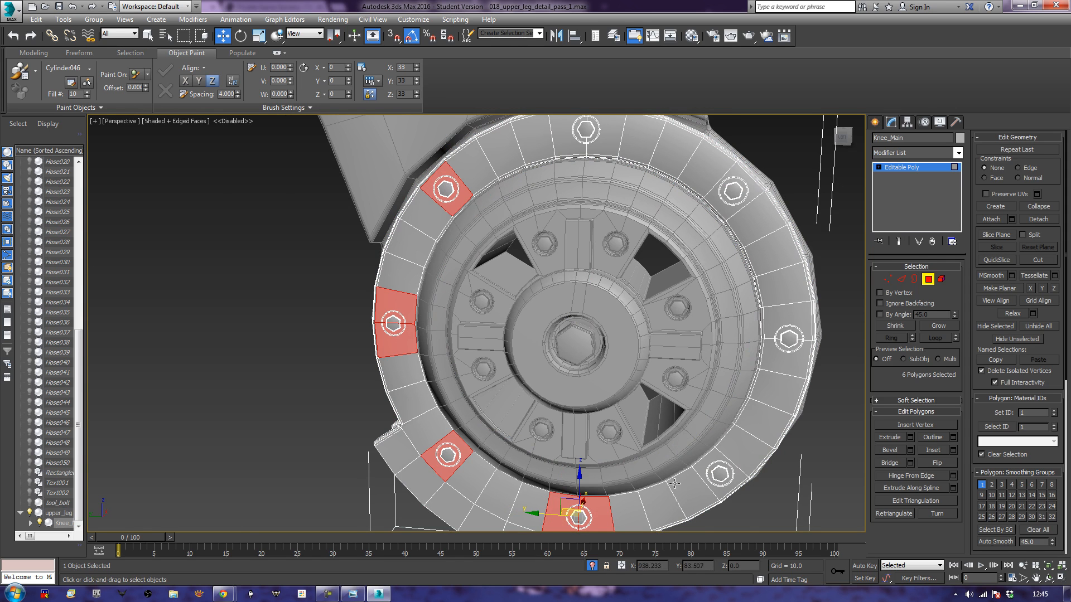
left_click(694, 467, "ctrl")
left_click(784, 362, "ctrl")
left_click(778, 315, "ctrl")
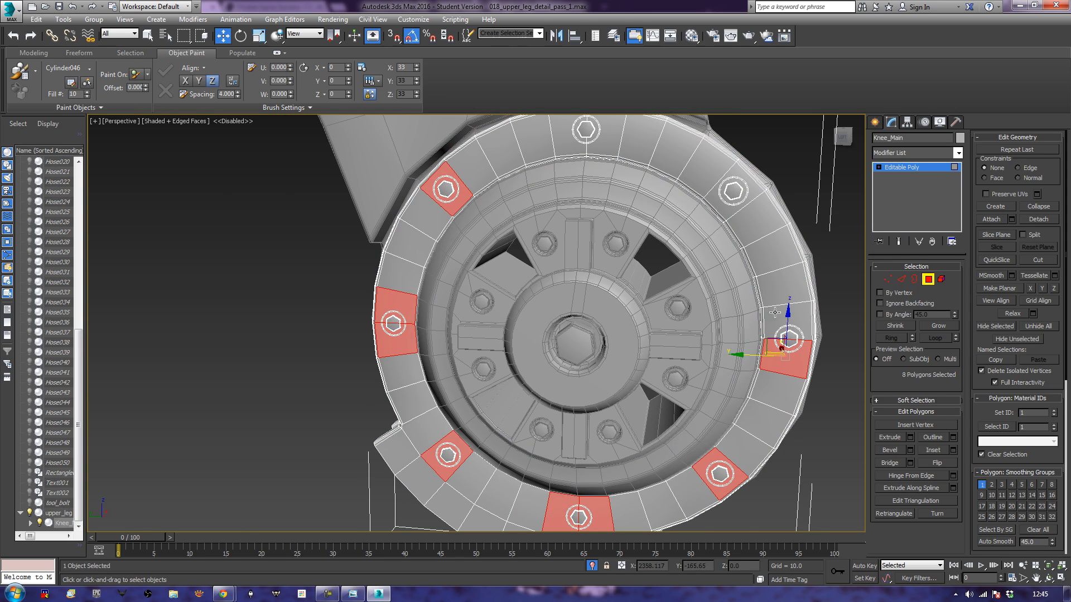
left_click(725, 207, "ctrl")
left_click(606, 140, "ctrl")
left_click(561, 148, "ctrl")
key("Delete")
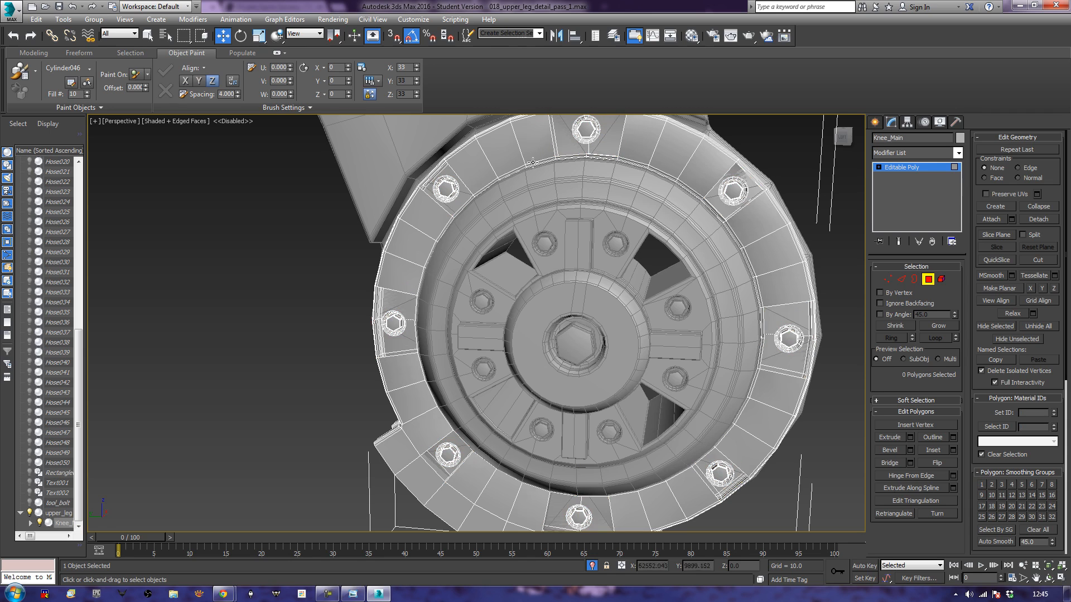
- Select and delete the ring polygons behind the eight bolts on the opposite side of Knee_Main
middle_click_drag(630, 298, 537, 351, "alt")
left_click(553, 139)
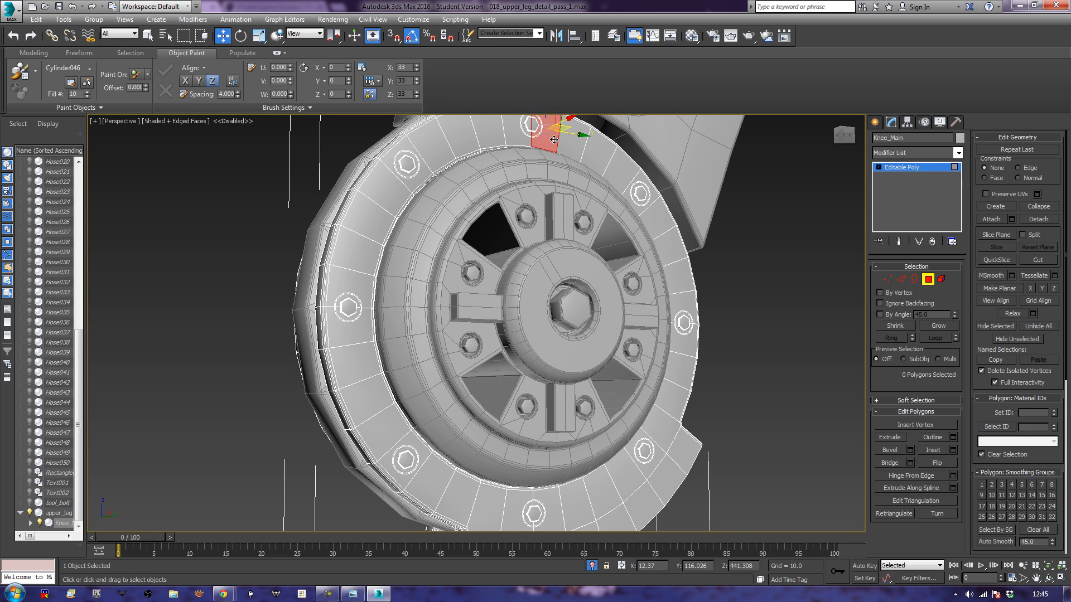
left_click(518, 140, "ctrl")
left_click(389, 158, "ctrl")
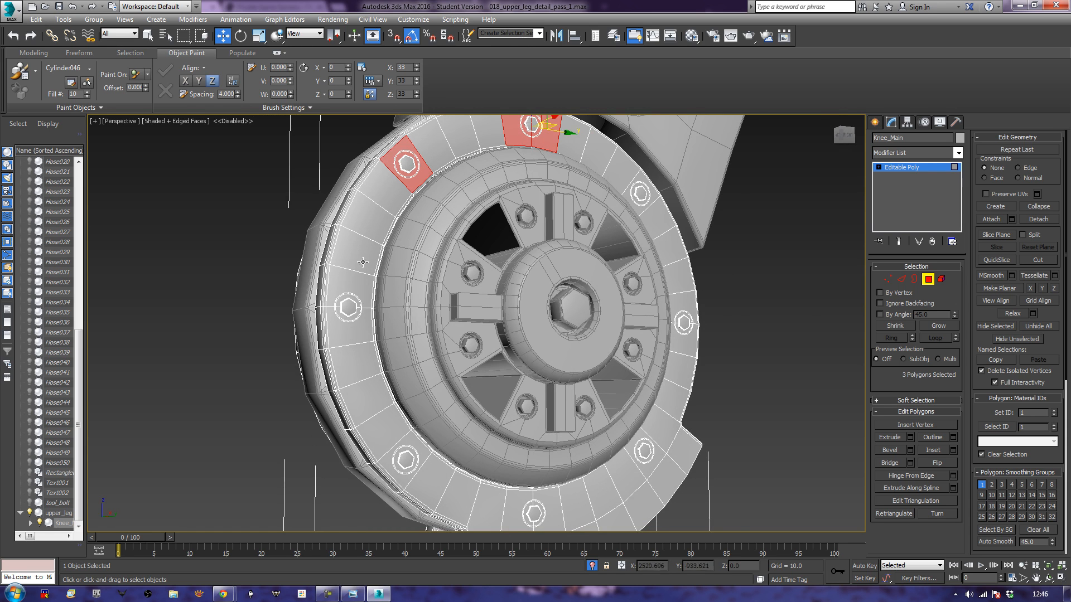
left_click(354, 283, "ctrl")
left_click(361, 330, "ctrl")
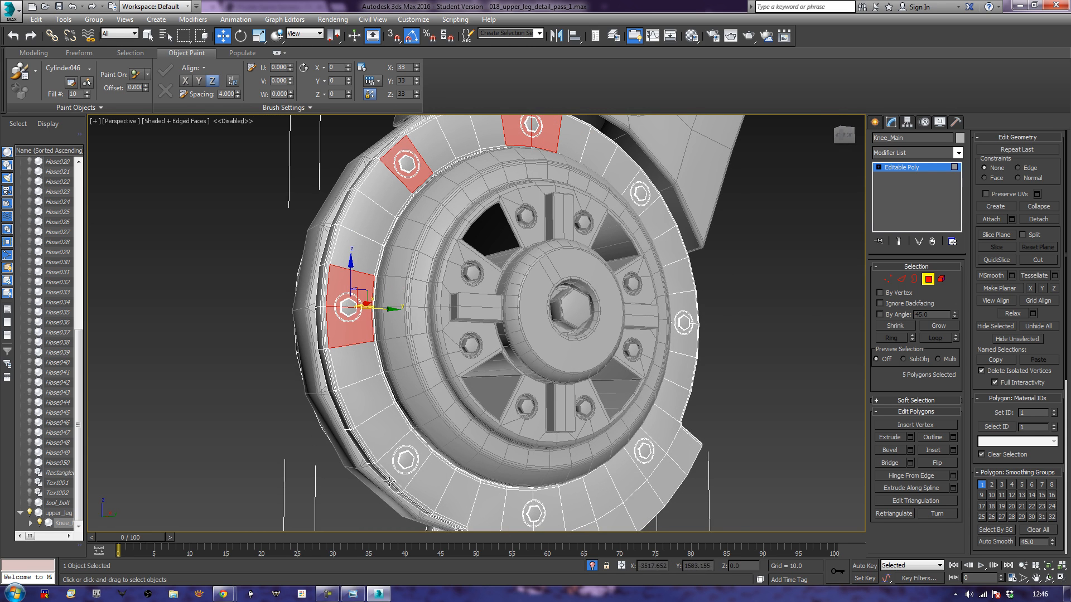
left_click(390, 468, "ctrl")
left_click(518, 513, "ctrl")
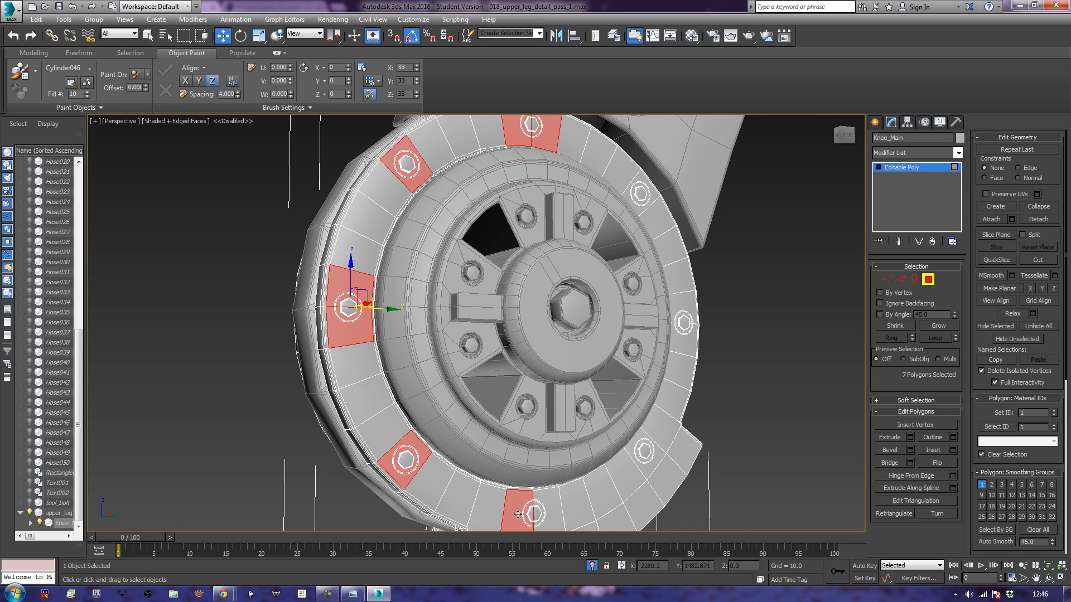
left_click(649, 465, "ctrl")
left_click(673, 346, "ctrl")
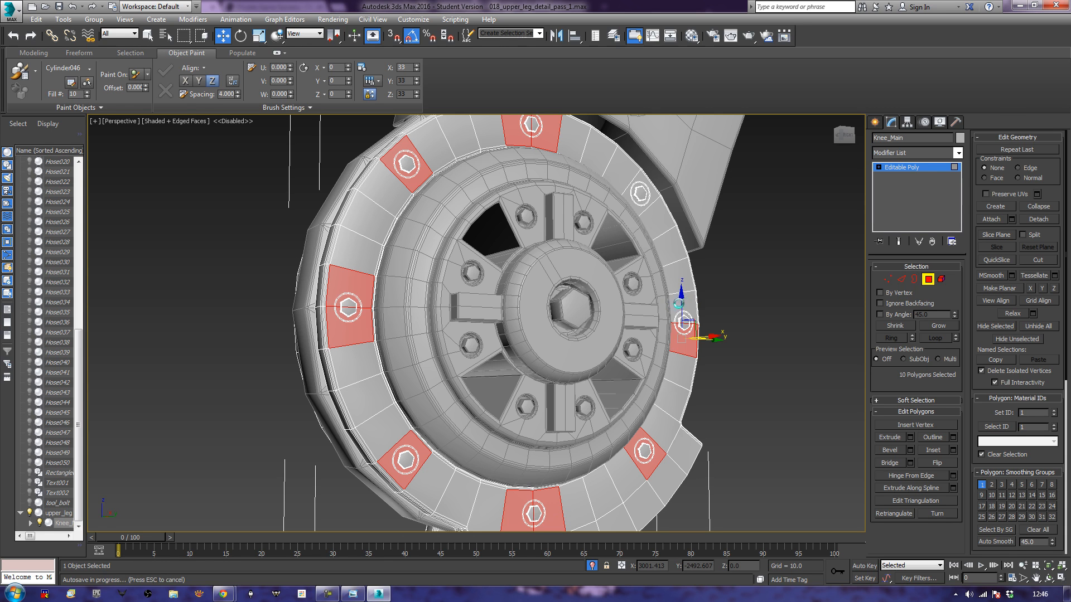
left_click(686, 300, "ctrl")
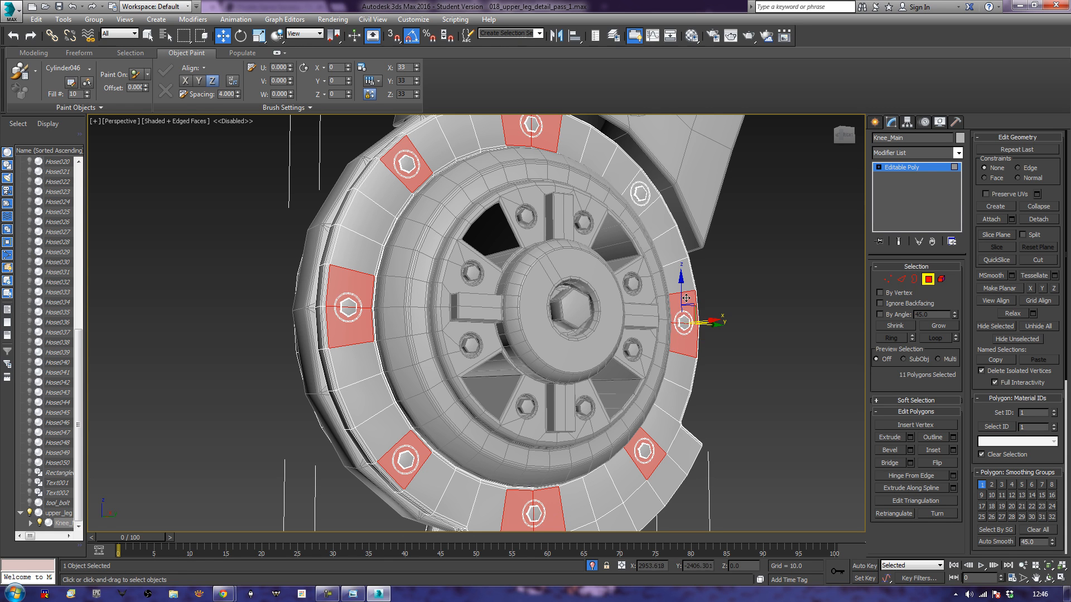
left_click(635, 207, "ctrl")
key("ctrl+d")
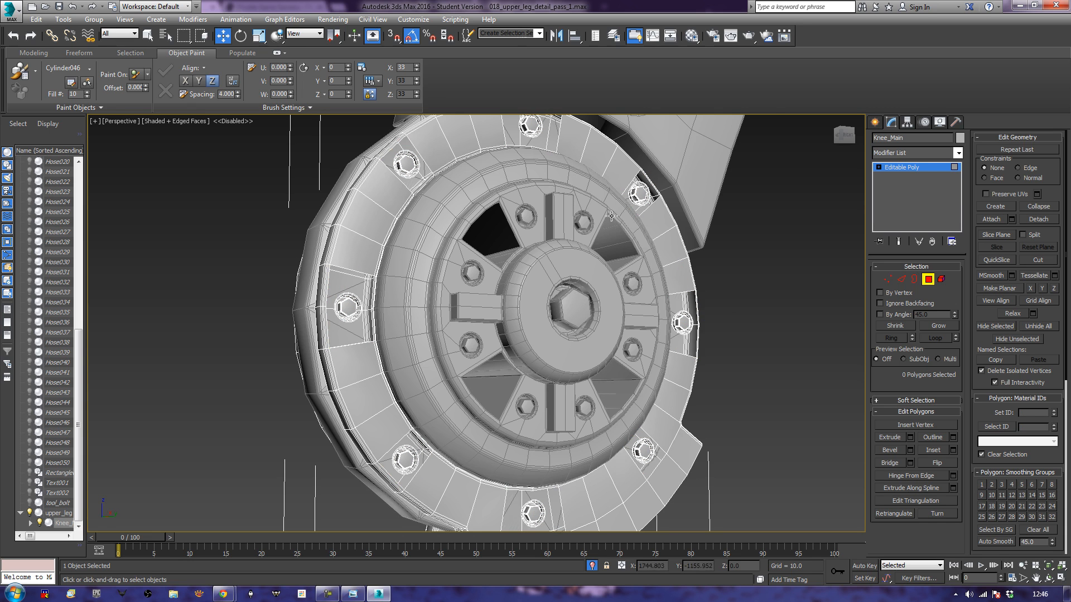
- Bridge edges of the first three bolts along the upper part of Knee_Main's ring to the edges of their surrounding holes
middle_click_drag(592, 239, 670, 350)
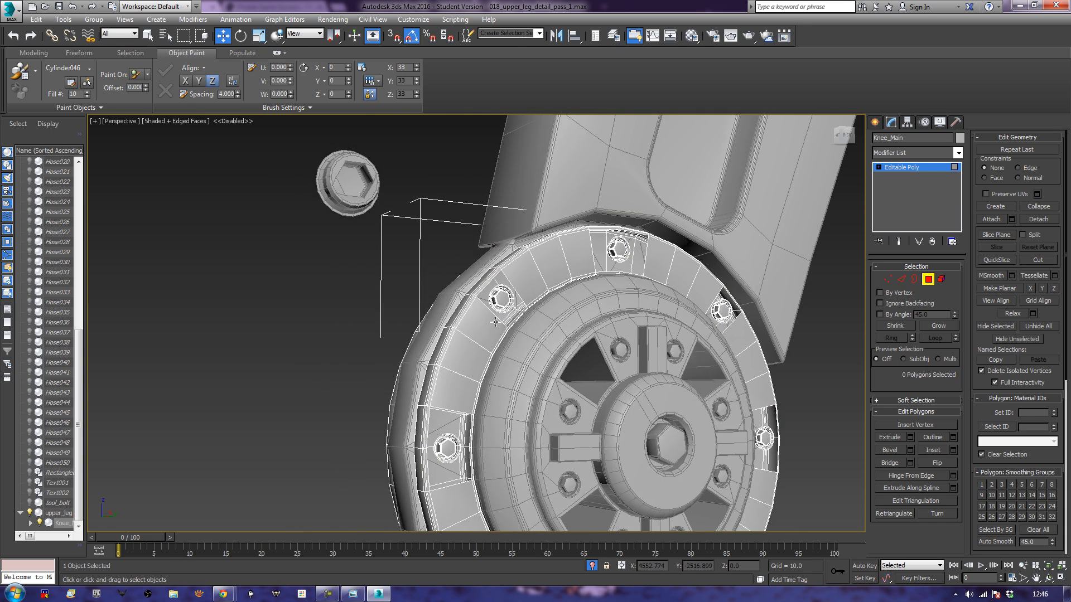
scroll(495, 322, "up", 3)
middle_click_drag(489, 328, 493, 353, "alt")
scroll(477, 339, "up", 2)
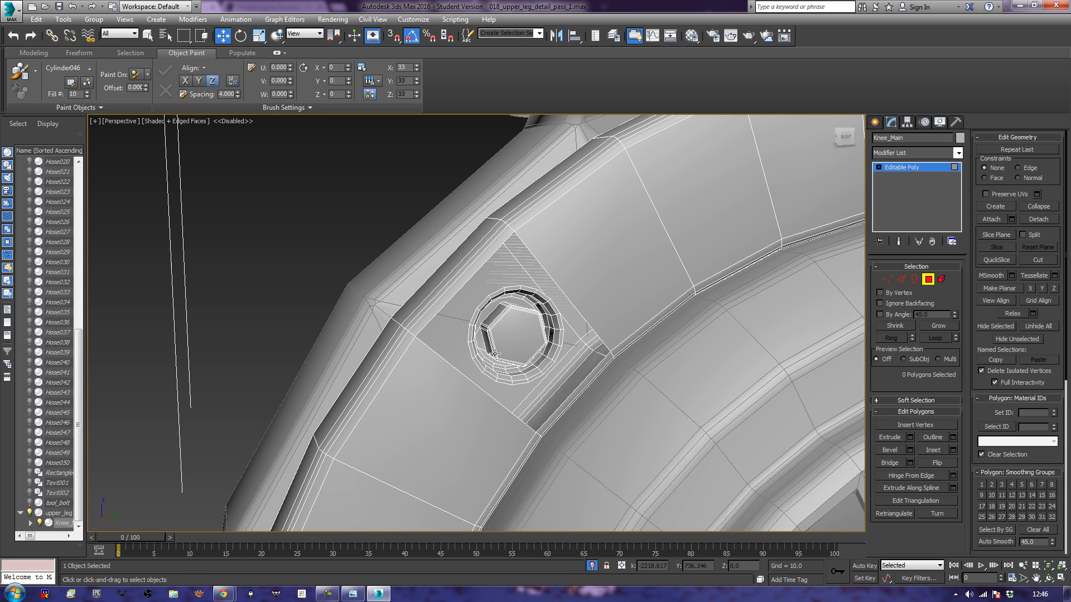
left_click(901, 279)
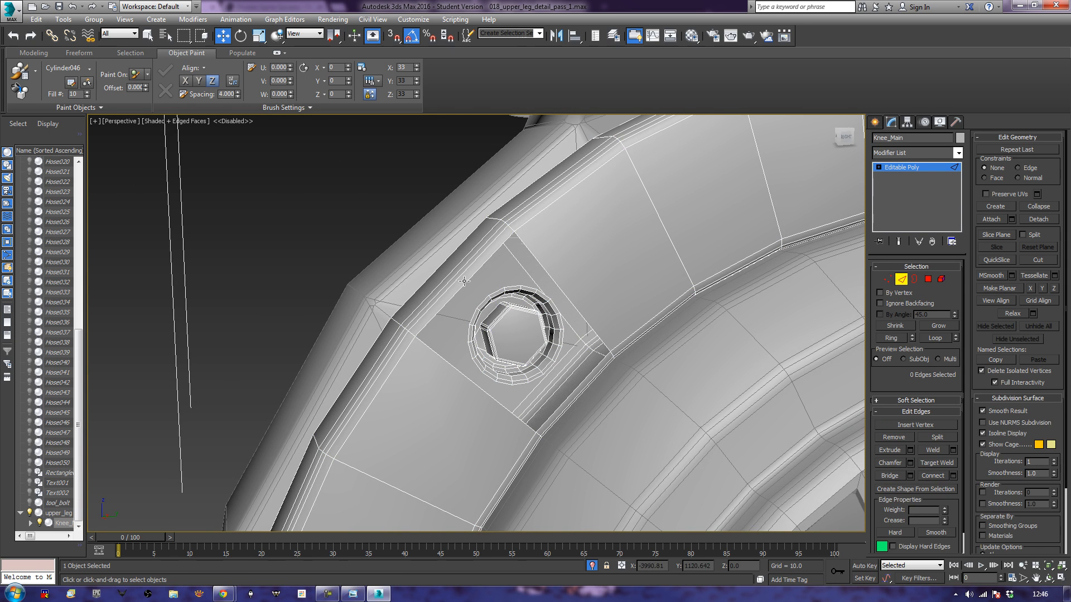
left_click(890, 476)
middle_click_drag(485, 301, 445, 315, "alt")
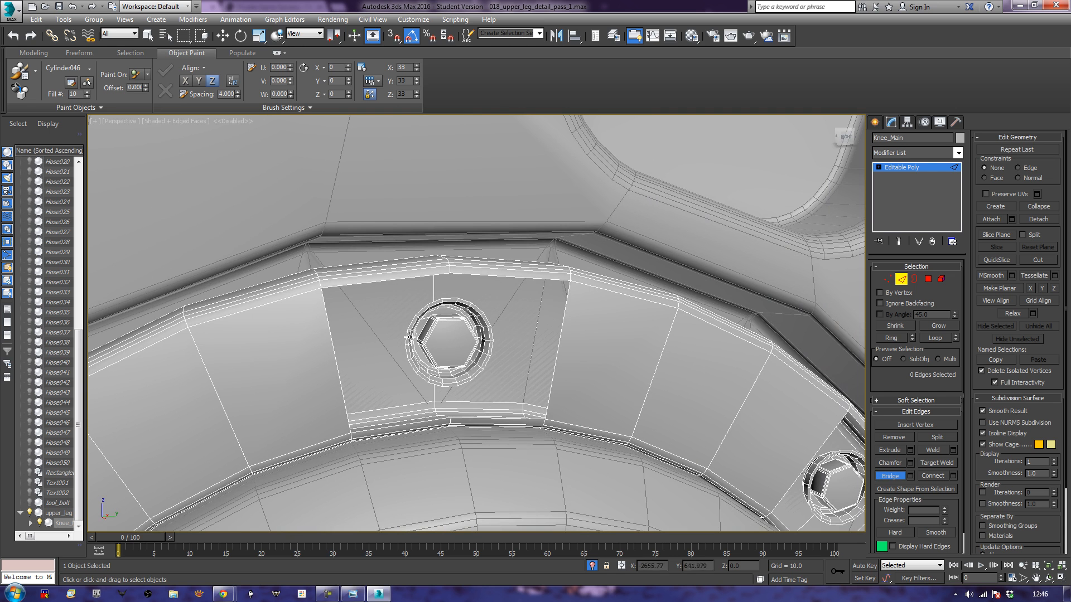
middle_click_drag(406, 339, 298, 368)
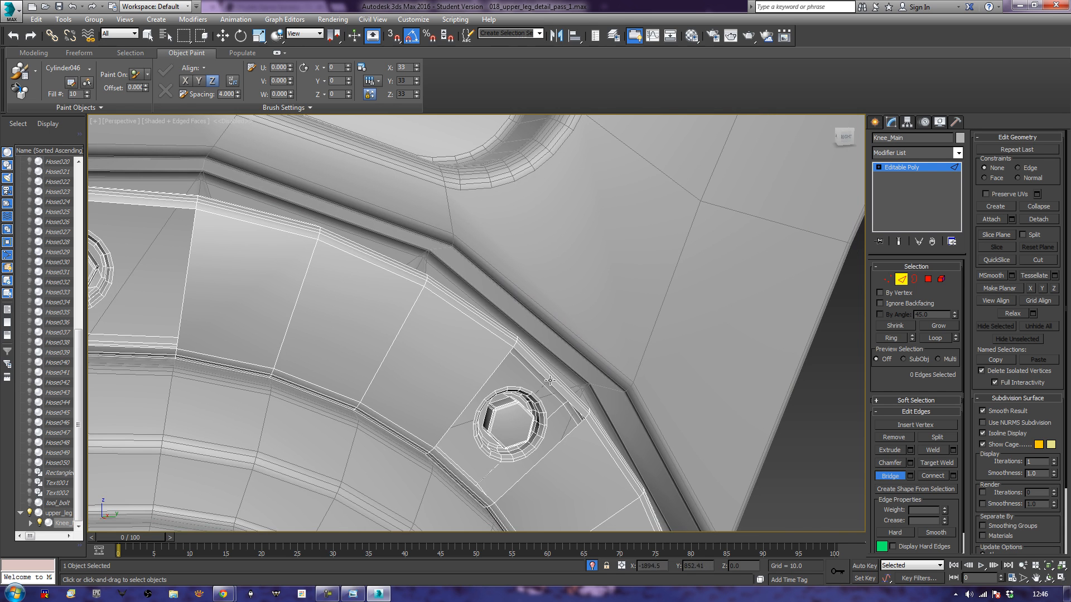
middle_click_drag(566, 448, 488, 222)
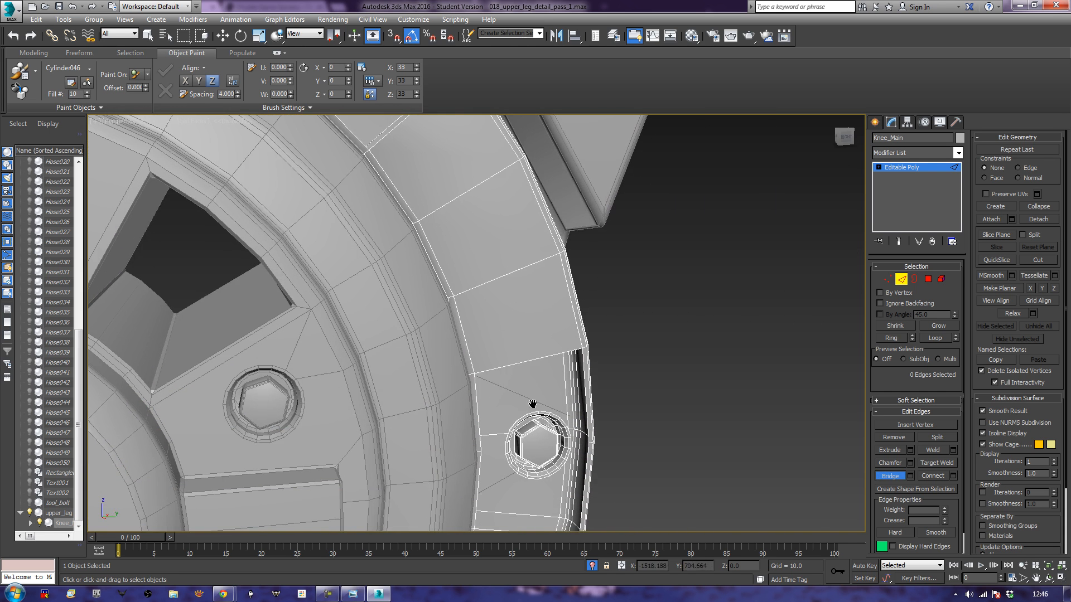
- On the same side of the ring, bridge the next two bolts, at mid-height and just below, to their hole edges
middle_click_drag(538, 406, 523, 358)
left_click(510, 334)
left_click(512, 279)
middle_click_drag(494, 391, 511, 181)
middle_click_drag(459, 412, 501, 326)
left_click(483, 382)
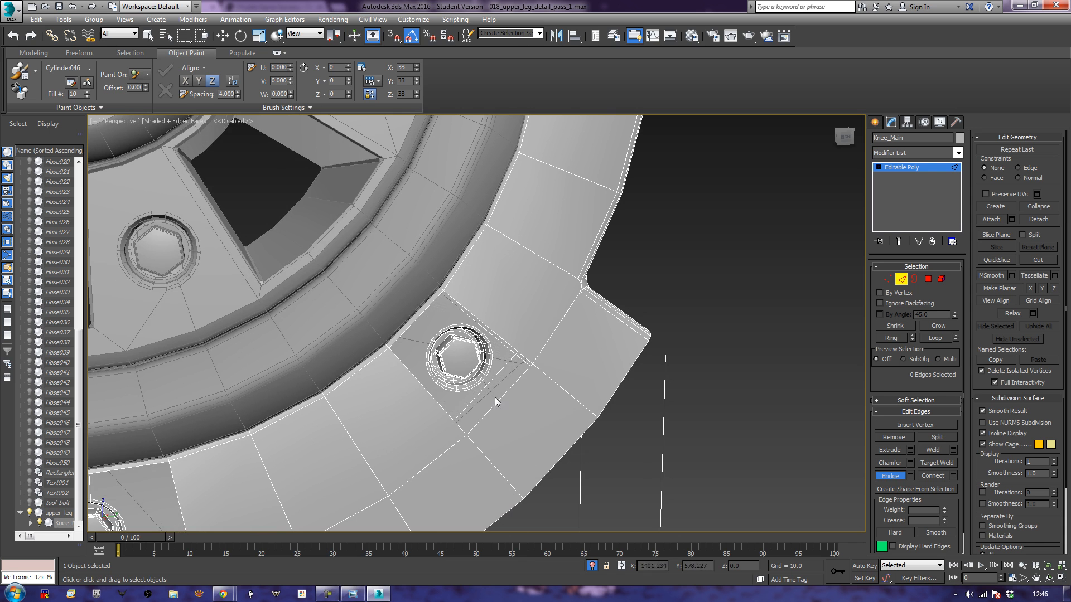
left_click(497, 398)
- Bridge the remaining three bolts on this side, from the ring's lowest point up to mid-height, to their hole edges
middle_click_drag(387, 423, 571, 327)
middle_click_drag(351, 385, 462, 315)
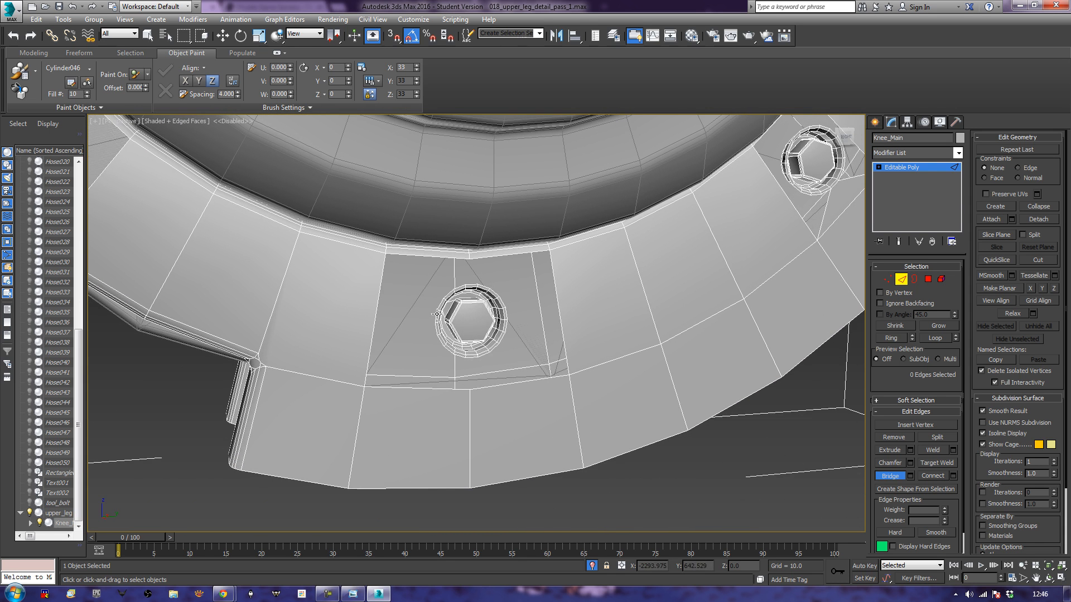
left_click(437, 314)
left_click(379, 316)
middle_click_drag(292, 289, 542, 364)
left_click(451, 324)
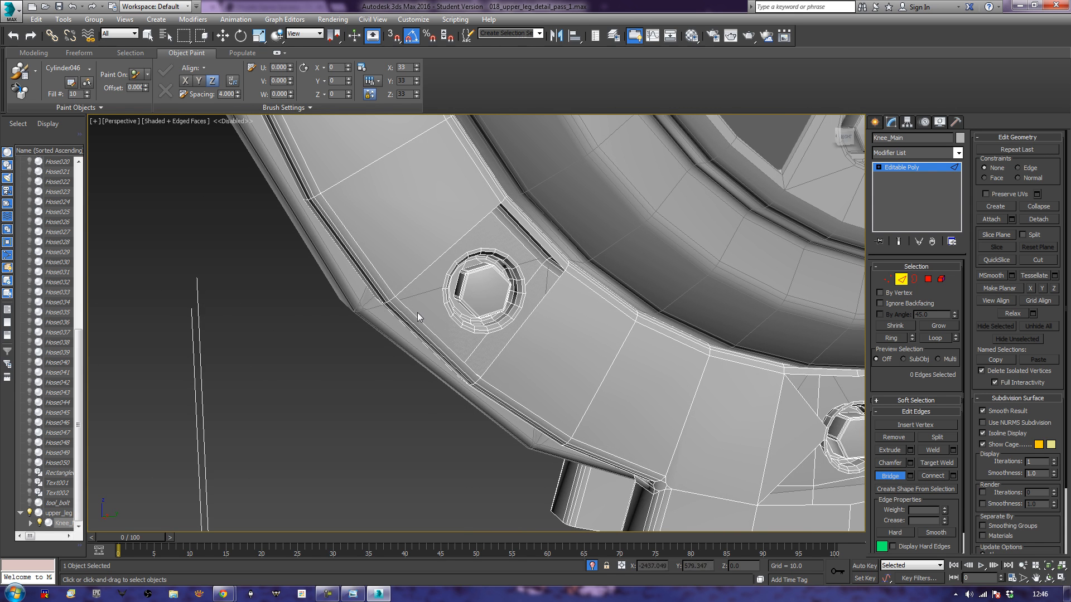
left_click(538, 244)
middle_click_drag(537, 243, 553, 422, "alt")
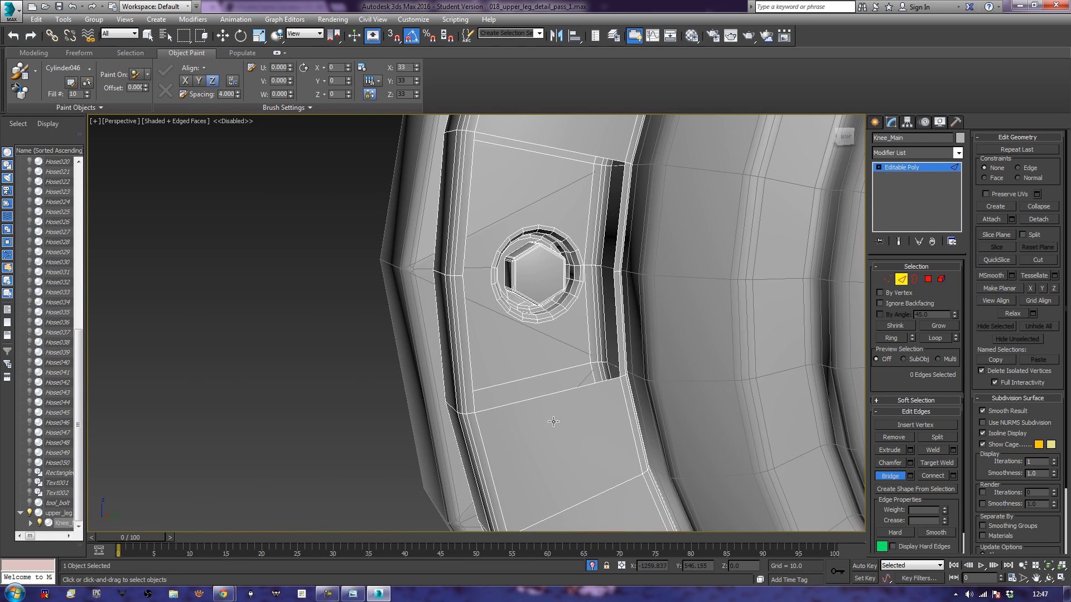
left_click(546, 322)
left_click(557, 394)
- On the opposite side of the ring, bridge the three upper bolts to the edges of their surrounding holes
middle_click_drag(514, 329, 486, 436, "alt")
scroll(532, 414, "down", 5)
scroll(540, 414, "up", 3)
scroll(540, 414, "down", 3)
scroll(486, 436, "up", 6)
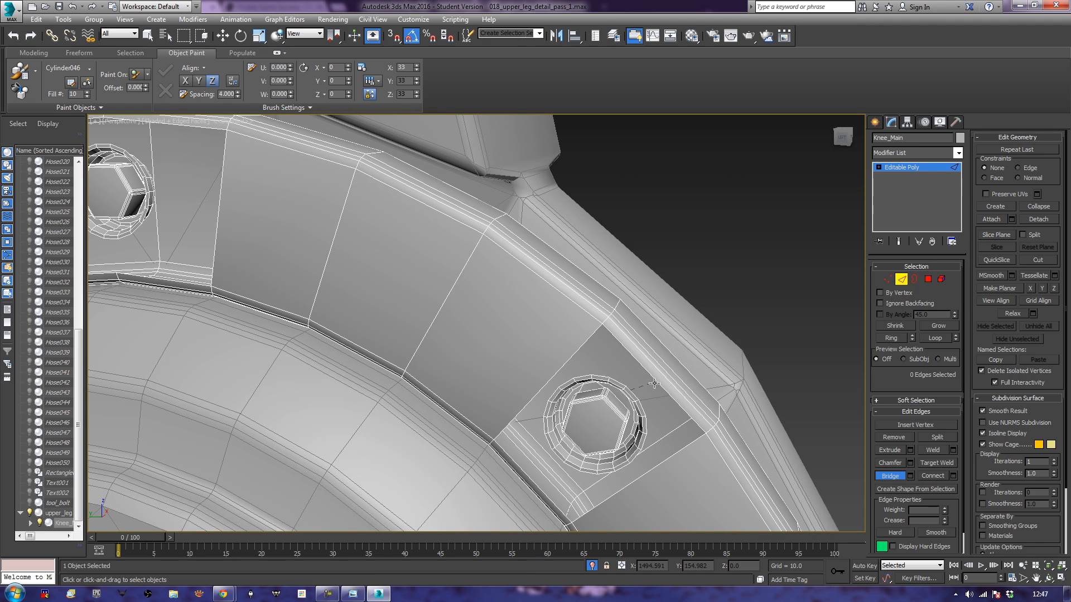
middle_click_drag(268, 279, 427, 304, "alt")
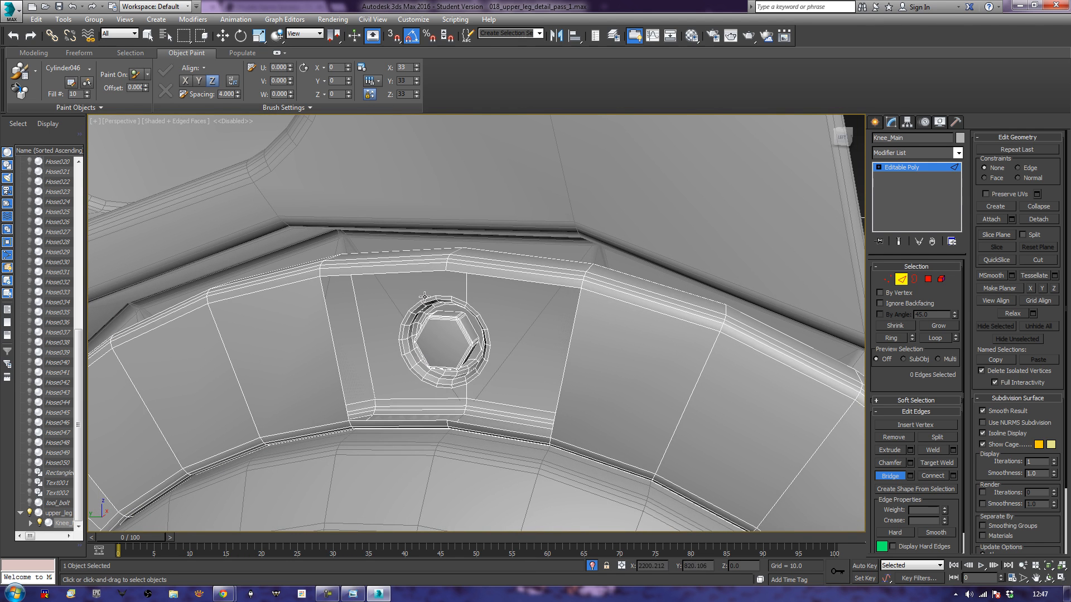
left_click(408, 272)
middle_click_drag(352, 332, 673, 224)
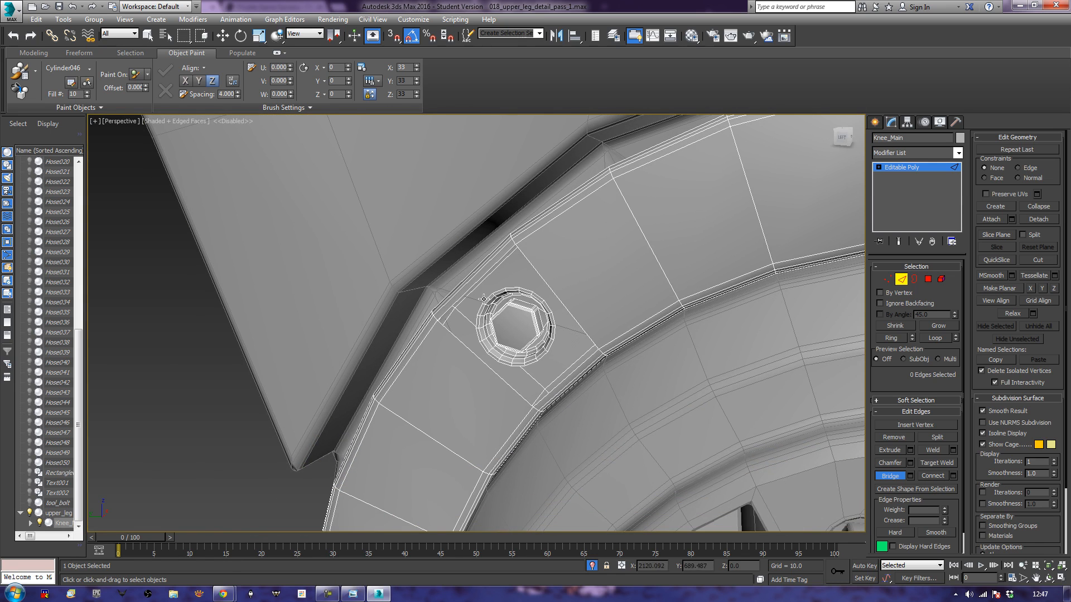
left_click(472, 289)
- Bridge the opposite side's mid-height bolt, next after the three upper ones, to its surrounding hole edge
middle_click_drag(466, 399, 540, 212)
middle_click_drag(424, 408, 463, 327)
scroll(463, 326, "up", 3)
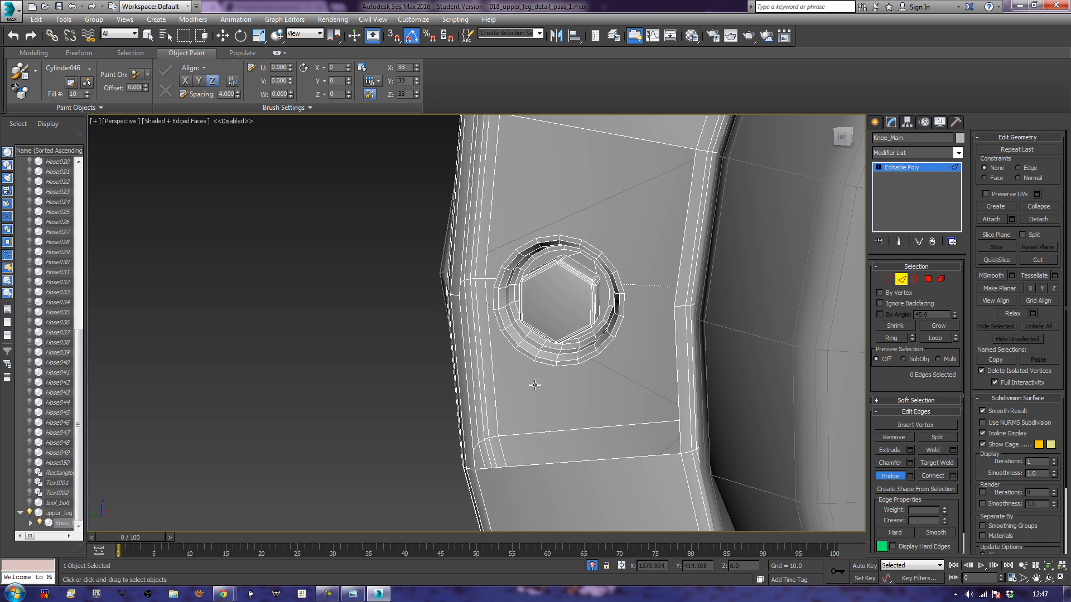
left_click(565, 368)
left_click(569, 463)
- Bridge the bolt beside the ring's protruding lip and the lowest bolt on the opposite side to their hole edges
scroll(565, 461, "down", 5)
middle_click_drag(575, 428, 589, 237)
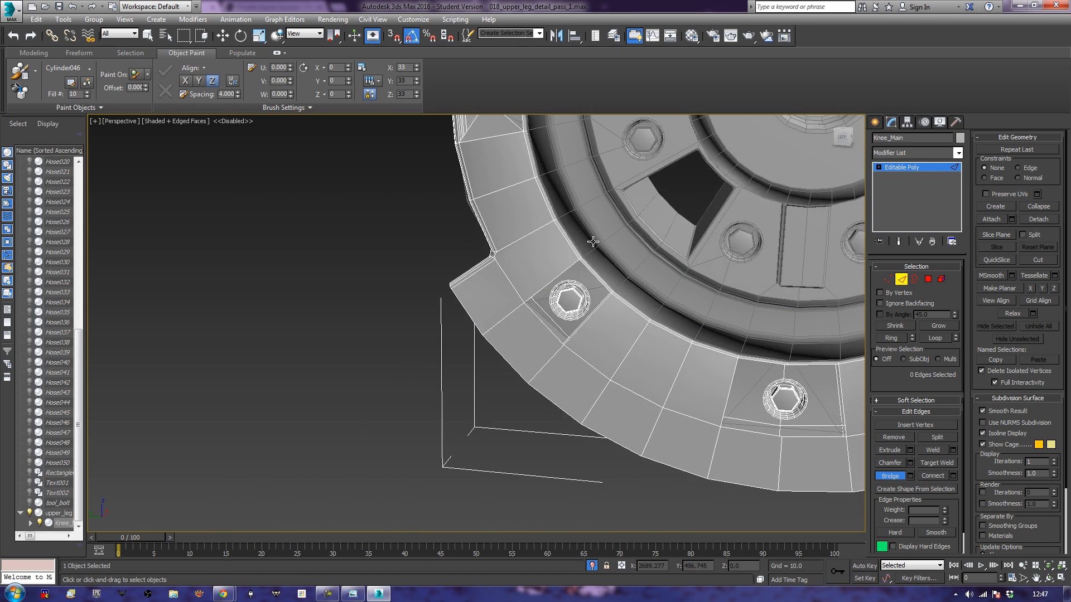
scroll(589, 237, "up", 5)
middle_click_drag(551, 380, 571, 336)
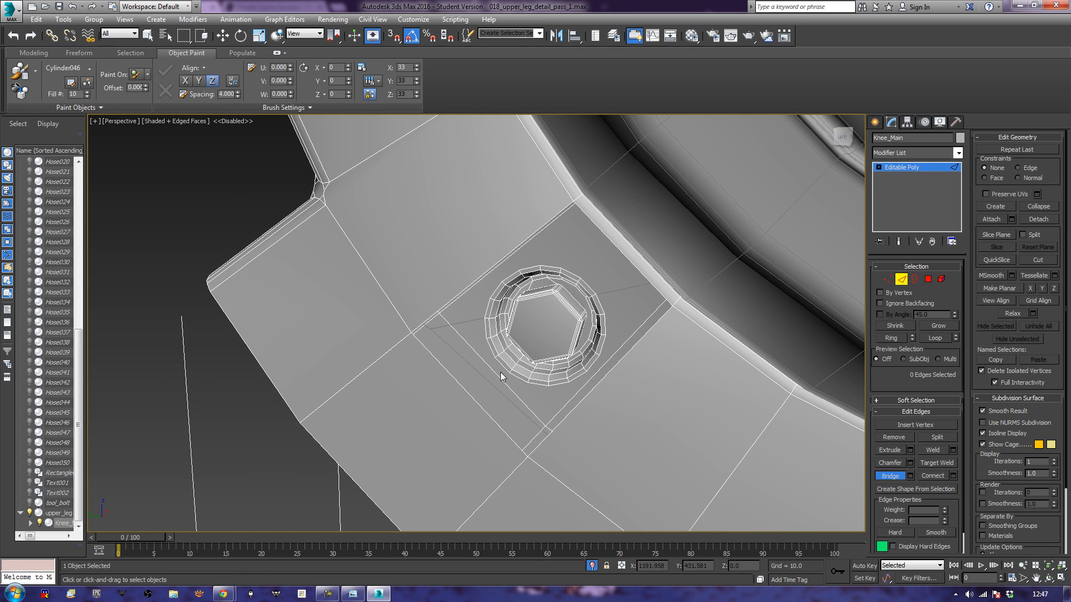
left_click(500, 370)
left_click(476, 400)
middle_click_drag(558, 436, 259, 260)
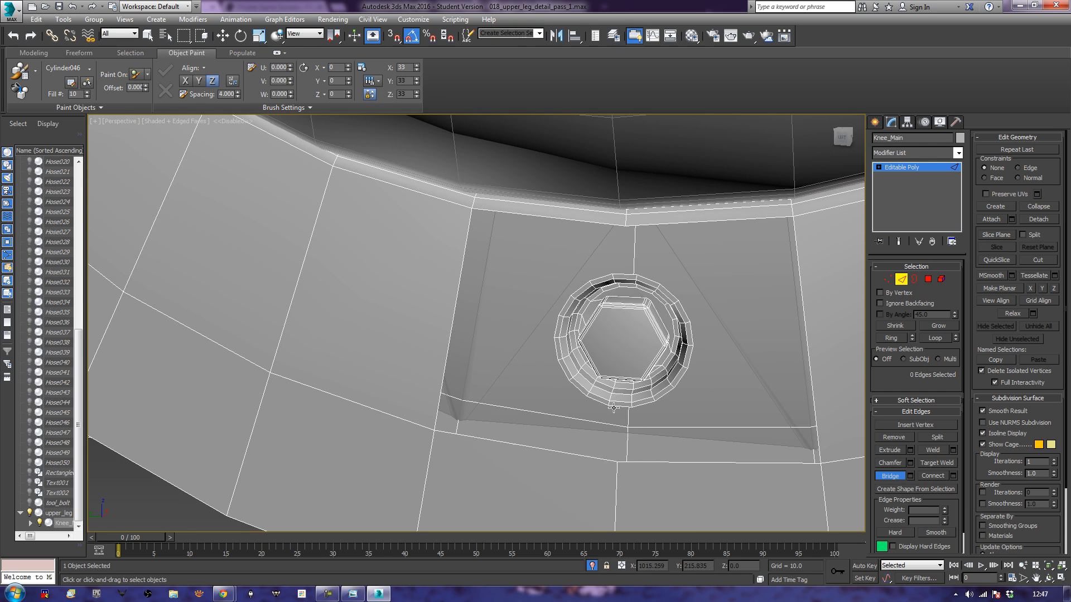
left_click(594, 404)
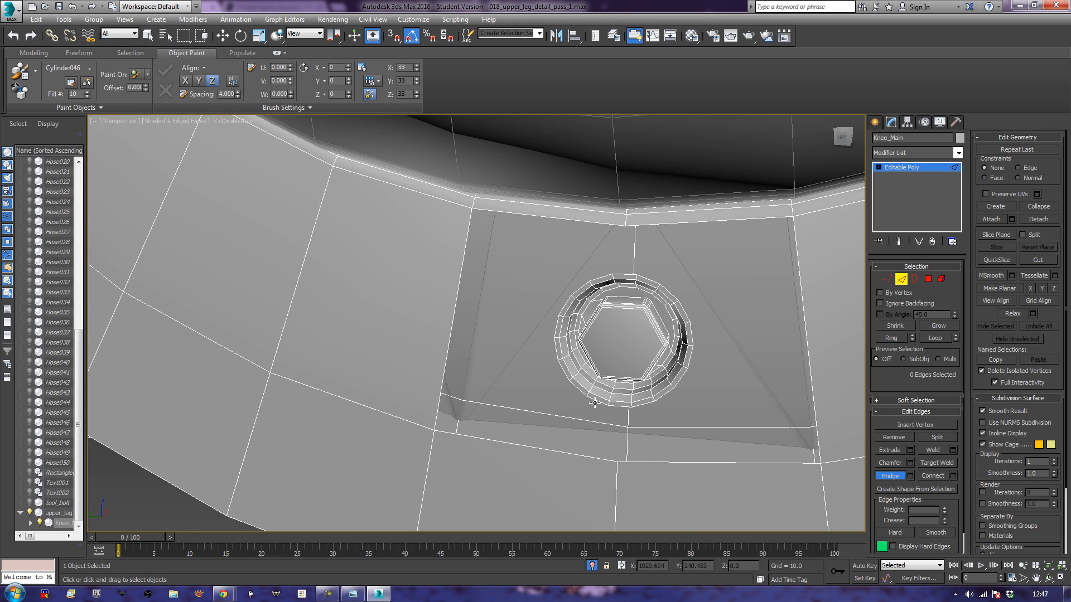
left_click(576, 454)
- Bridge the last two bolts on the opposite side, above the lowest one, to their surrounding hole edges
middle_click_drag(764, 444, 538, 438)
scroll(534, 439, "down", 3)
middle_click_drag(695, 389, 474, 469)
scroll(473, 469, "up", 3)
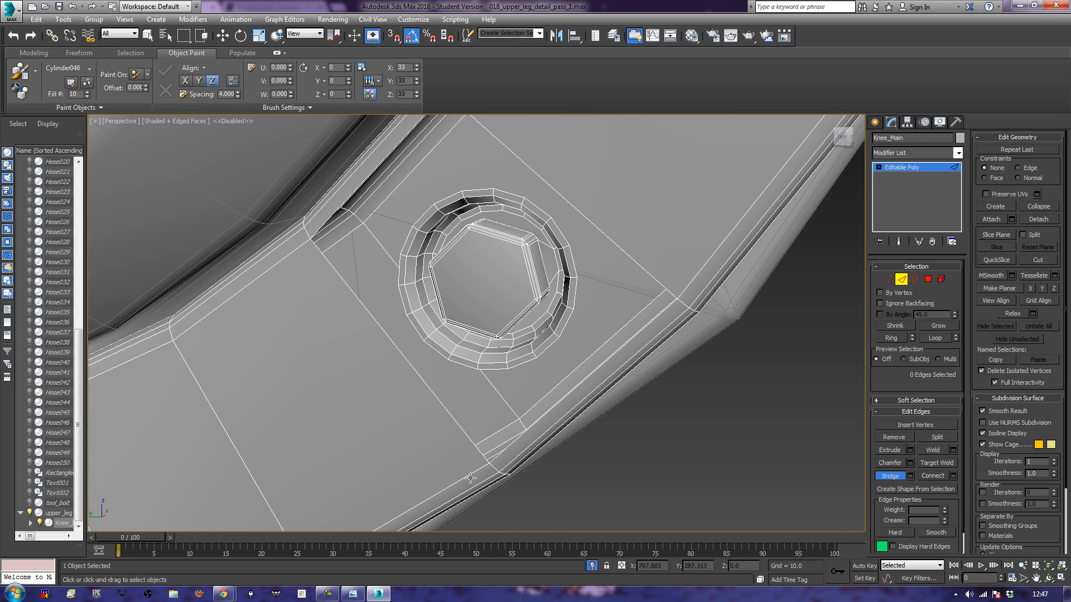
left_click(577, 389)
middle_click_drag(764, 160, 548, 371)
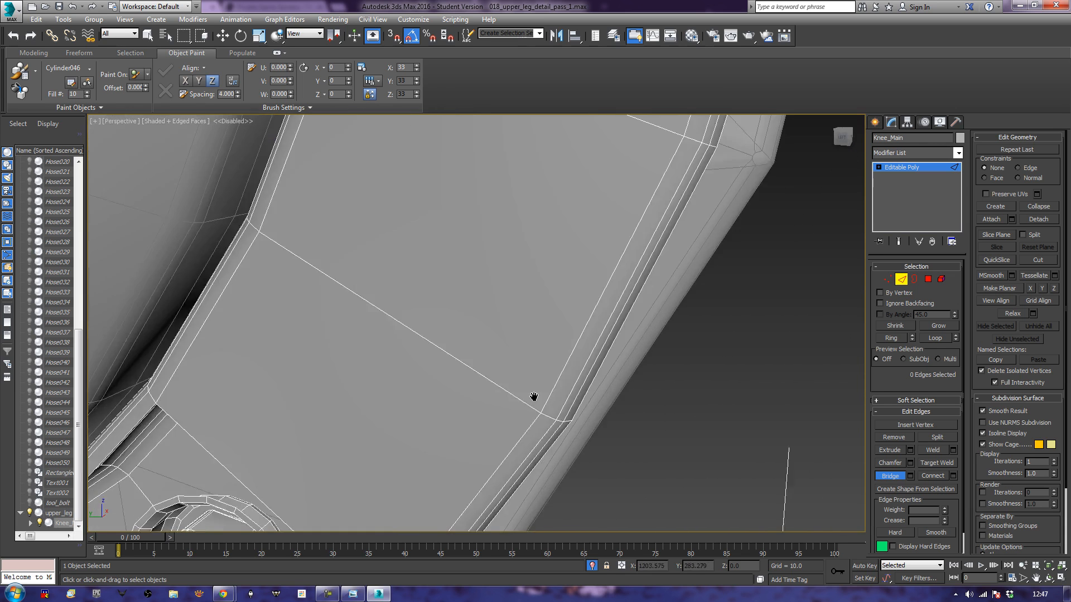
middle_click_drag(719, 133, 497, 509)
middle_click_drag(595, 212, 578, 451)
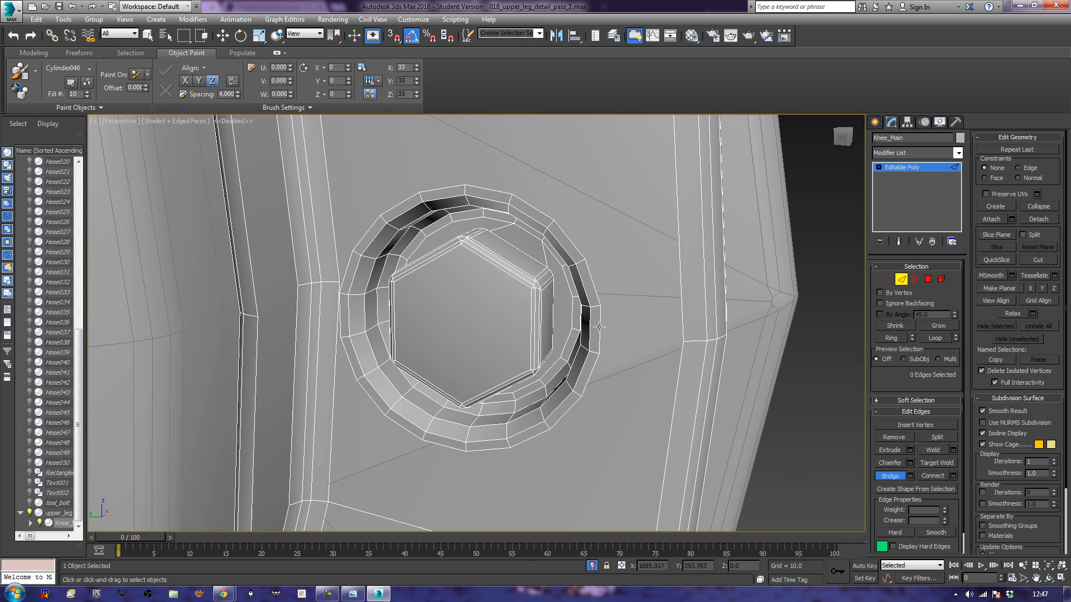
left_click(600, 328)
left_click(678, 314)
middle_click_drag(574, 146, 595, 373)
- Select all open borders of Knee_Main and cap them to close the ring around the bolts
scroll(500, 277, "down", 5)
middle_click_drag(485, 247, 556, 270)
scroll(555, 270, "down", 3)
left_click(915, 284)
key("ctrl+a")
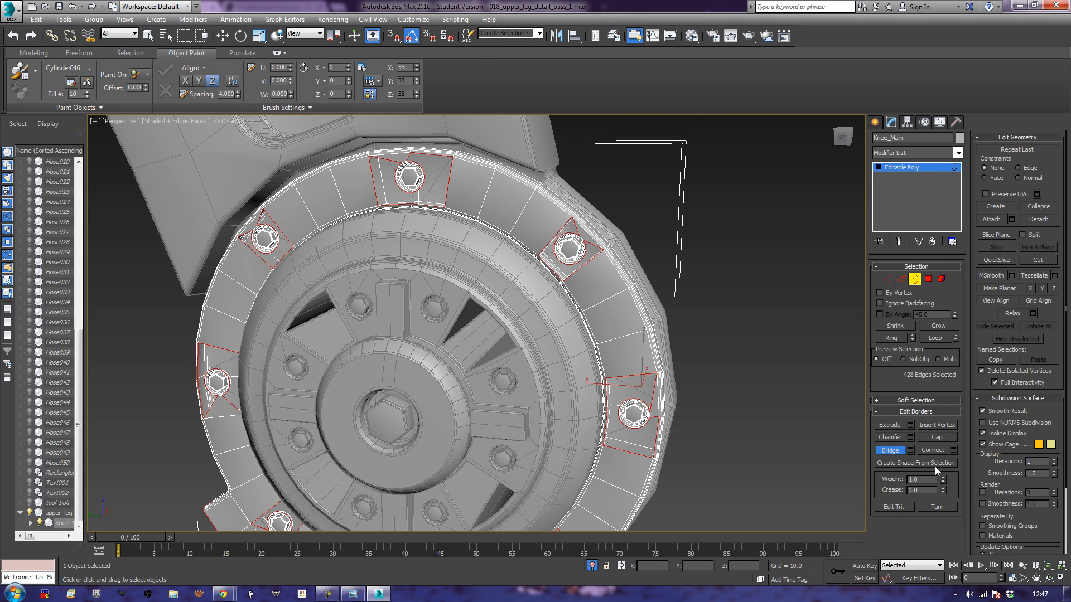
left_click(932, 437)
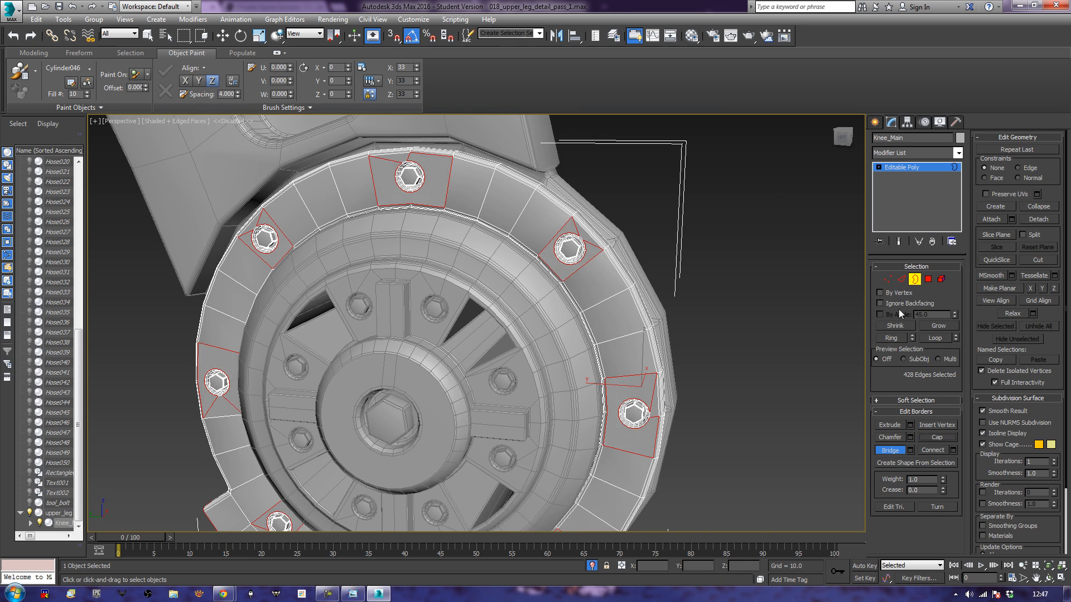
- Leave border editing, deselect Knee_Main and hide the edged faces to examine the ring's shading from both sides
left_click(915, 279)
left_click(839, 319)
key("e")
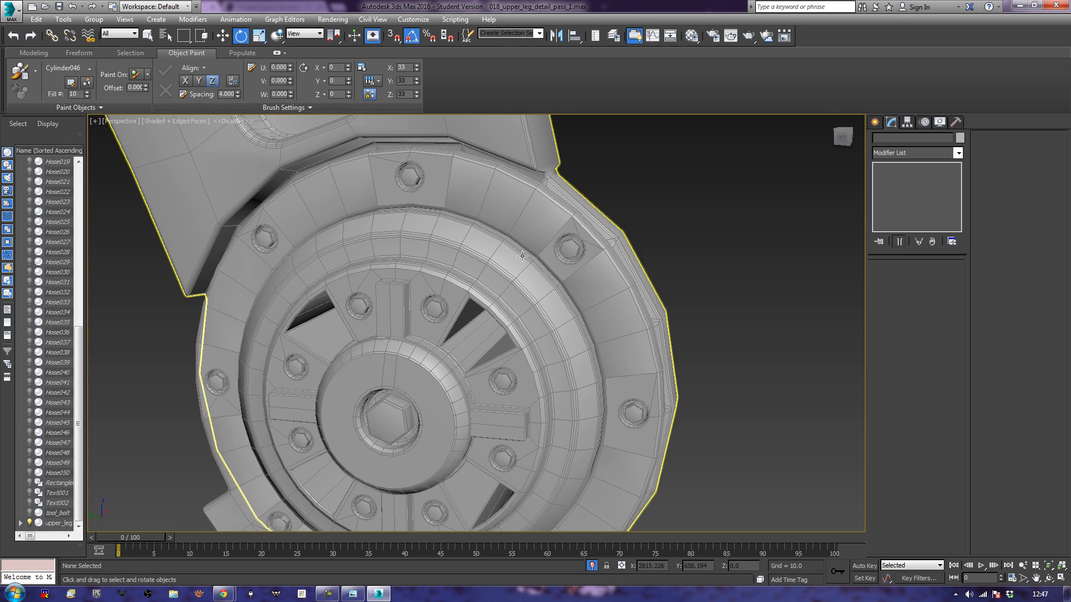
key("F4")
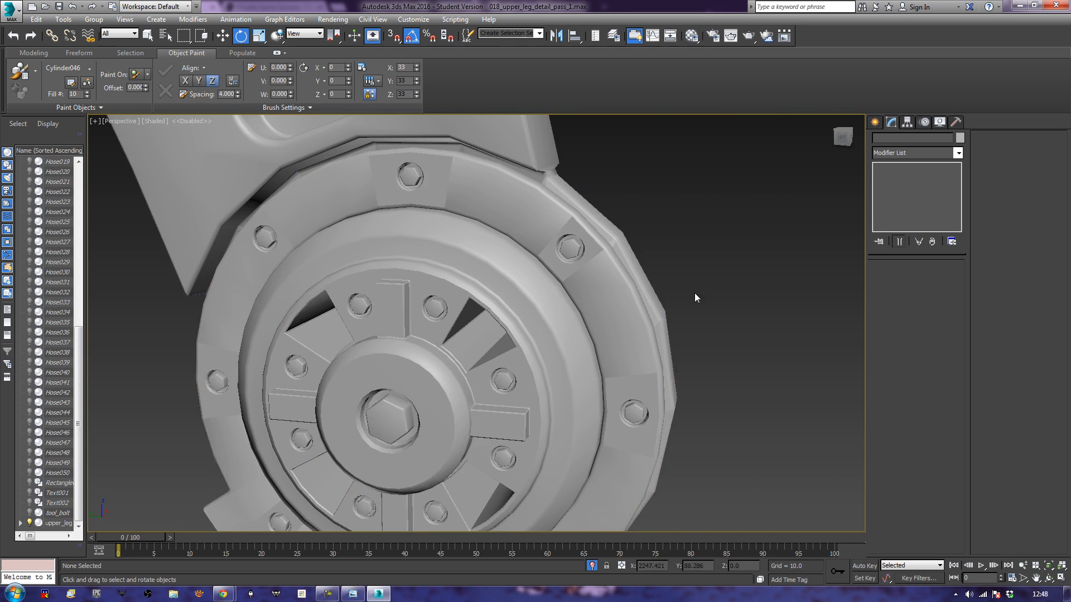
scroll(691, 307, "down", 3)
middle_click_drag(725, 340, 460, 301, "alt")
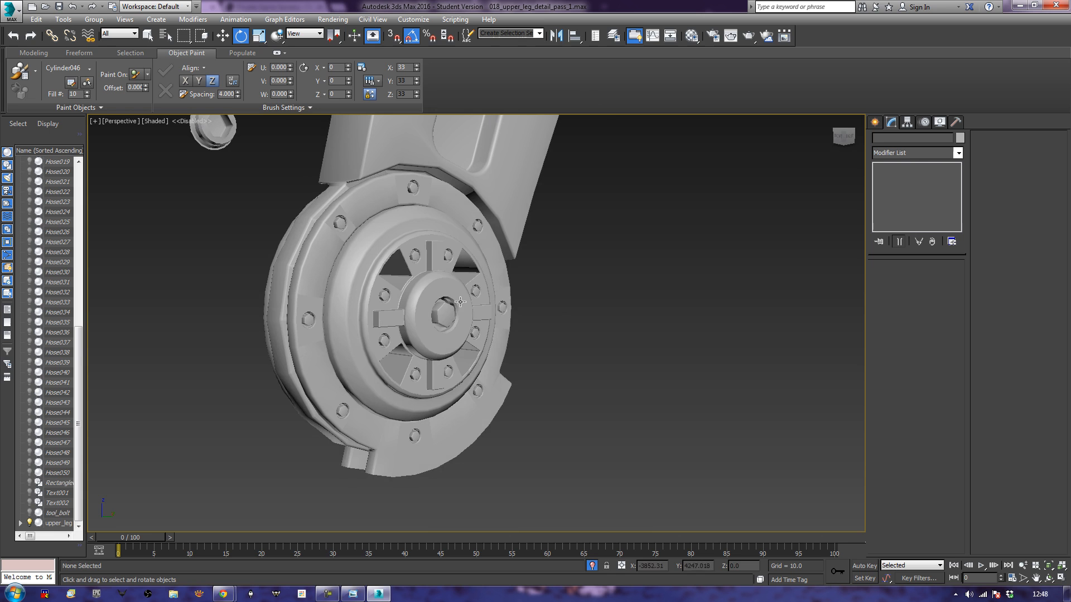
- Apply a Smooth modifier to Knee_Main and convert the object back to an Editable Poly
left_click(297, 294)
left_click(903, 153)
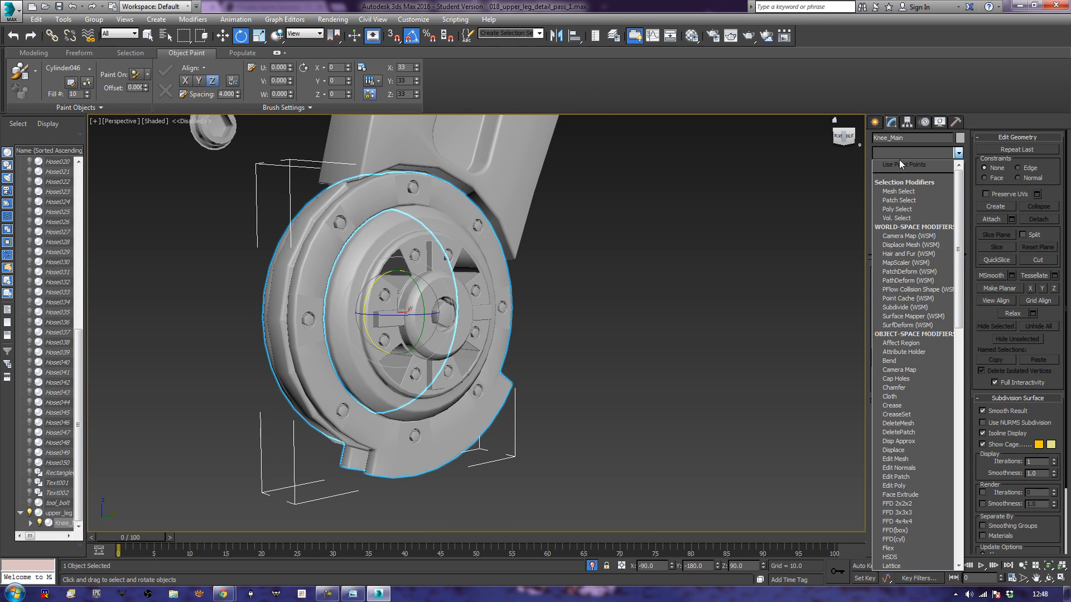
key("s")
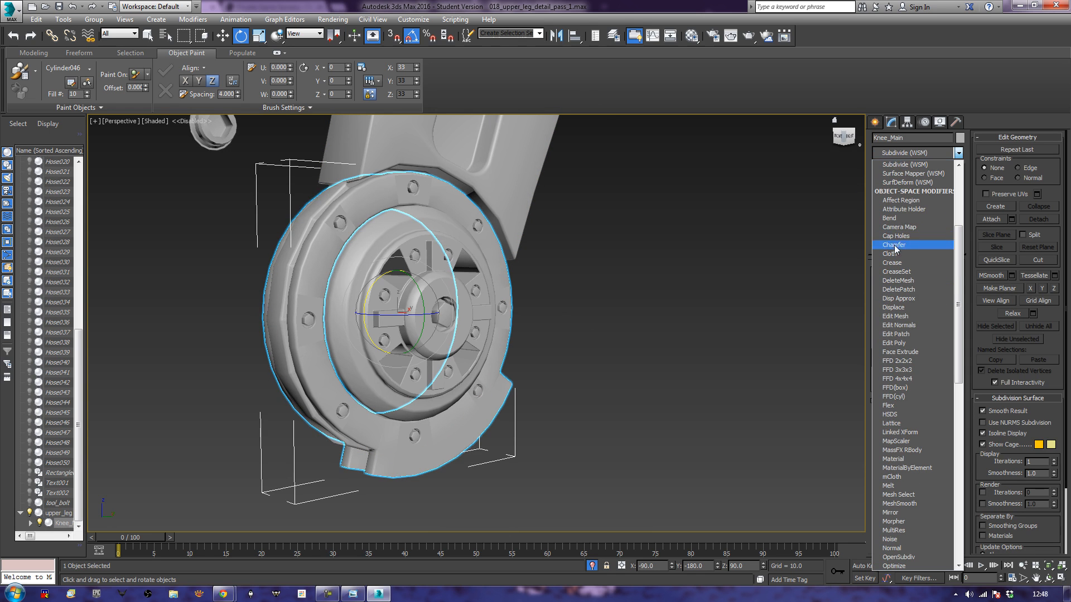
scroll(922, 387, "down", 7)
scroll(922, 388, "down", 4)
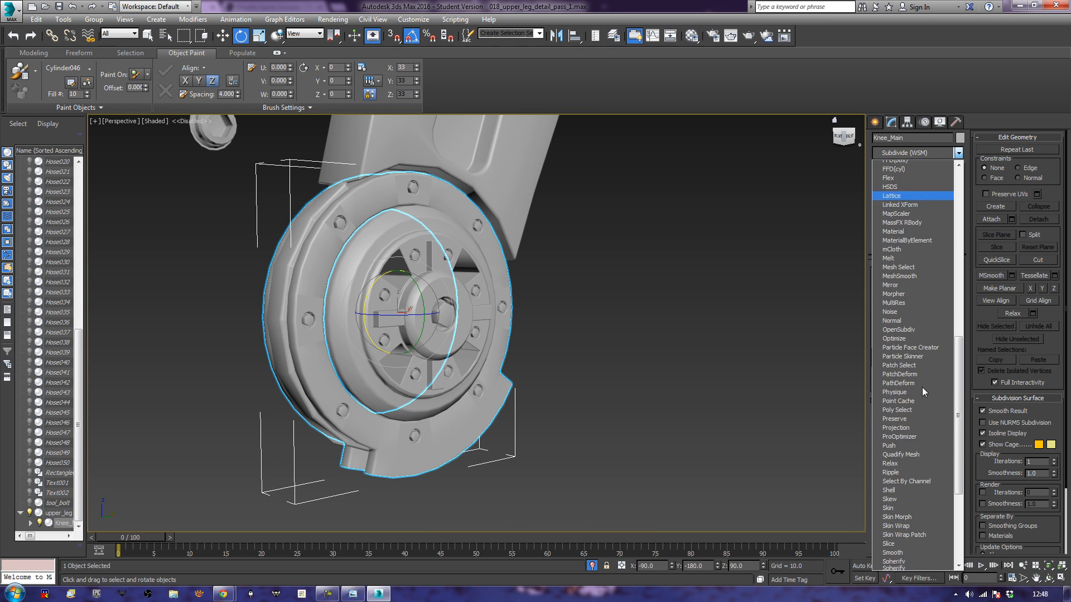
left_click(903, 494)
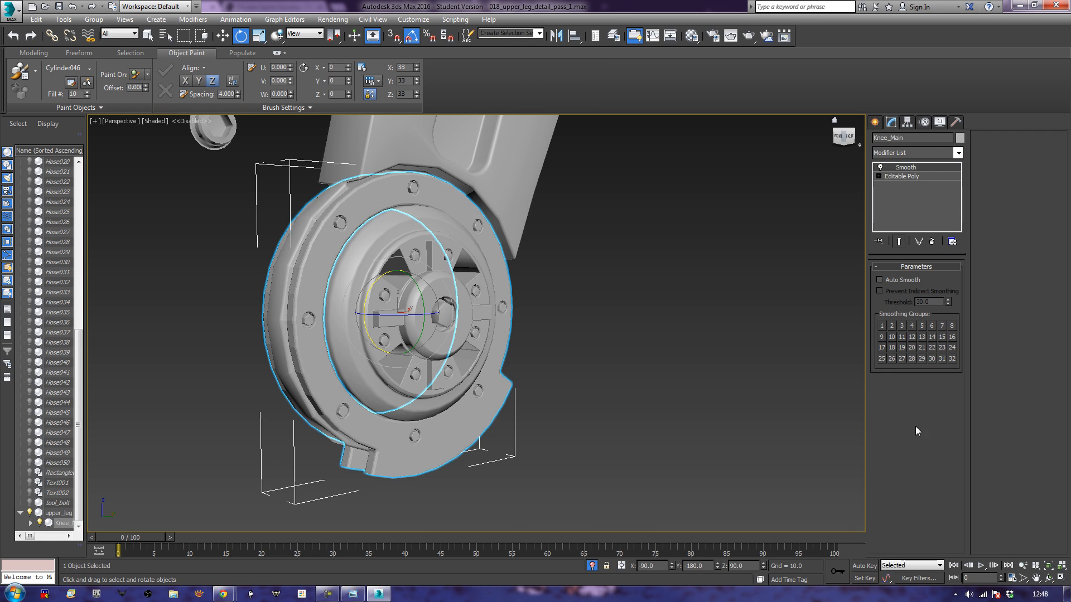
right_click(430, 184)
mouse_move(490, 296)
left_click(575, 306)
- Deselect Knee_Main, select upper_leg and display its edged faces around the recessed panel
left_click(640, 254)
middle_click_drag(641, 256, 474, 314, "alt")
scroll(474, 314, "down", 8)
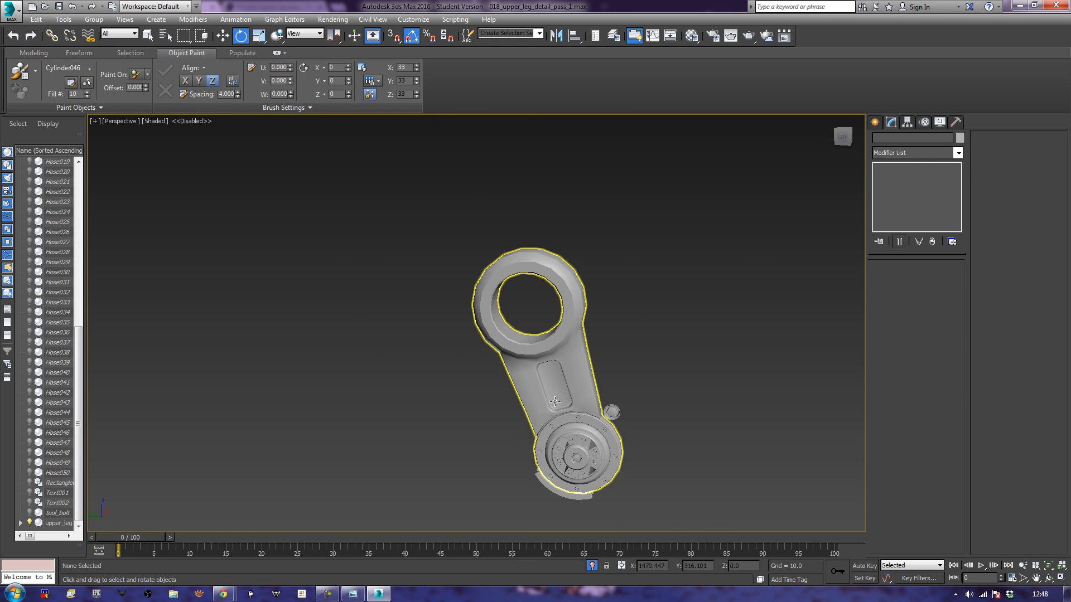
scroll(622, 379, "up", 4)
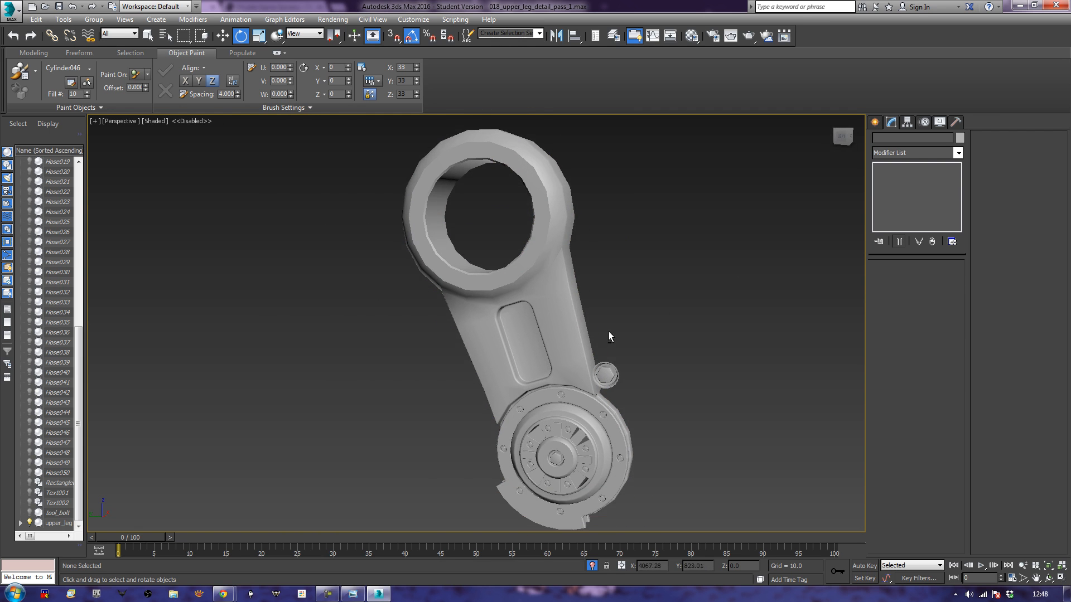
left_click(568, 337)
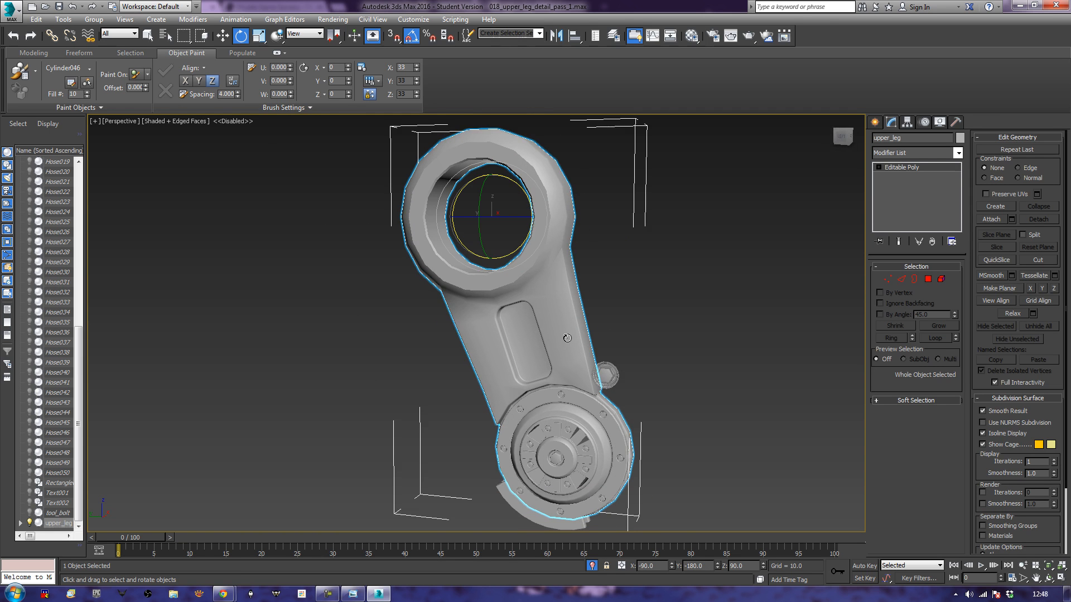
key("F4")
mouse_move(567, 339)
middle_mouse_down()
mouse_move(593, 325)
mouse_move(614, 353)
mouse_move(705, 335)
mouse_move(591, 347)
mouse_move(596, 356)
middle_mouse_up()
scroll(574, 335, "up", 4)
middle_click_drag(614, 305, 613, 342)
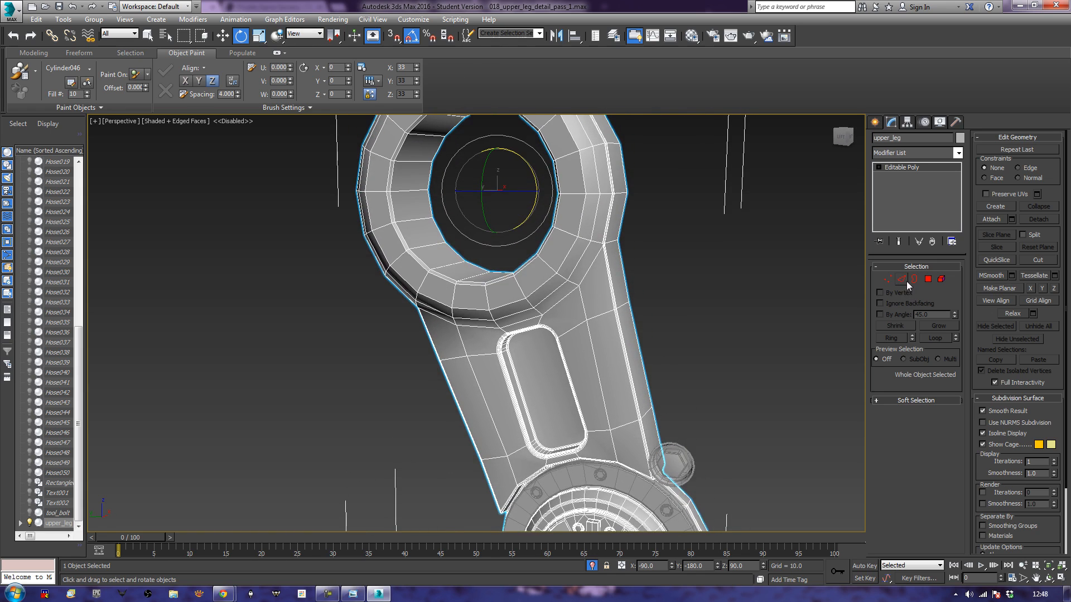
middle_click_drag(633, 267, 653, 222, "alt")
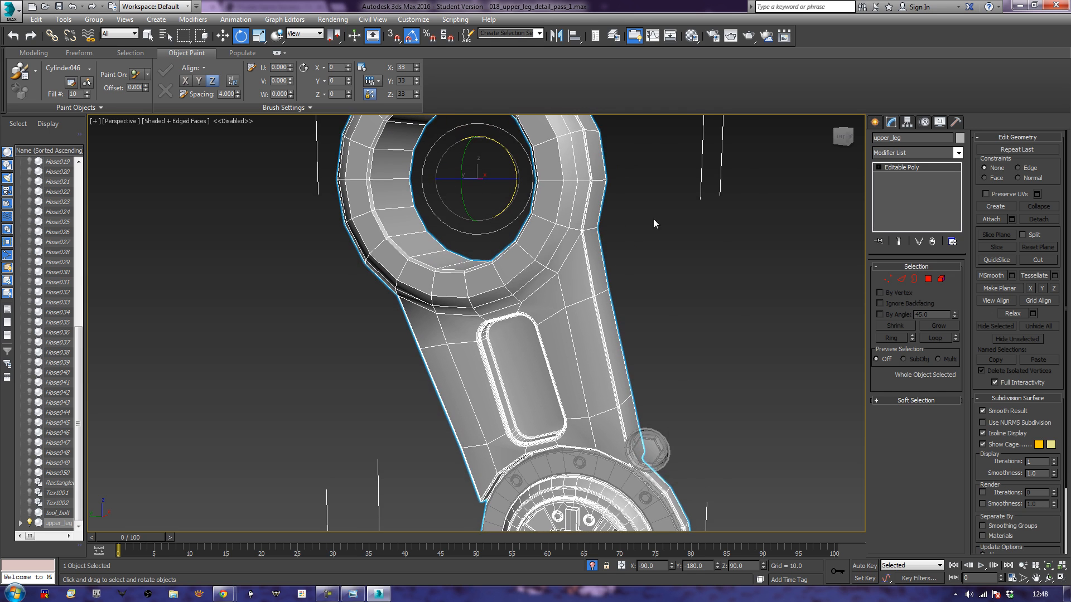
- Apply an OpenSubdiv modifier to upper_leg without isoline display, then deselect it and hide edged faces to examine the smoothed shape
left_click(898, 153)
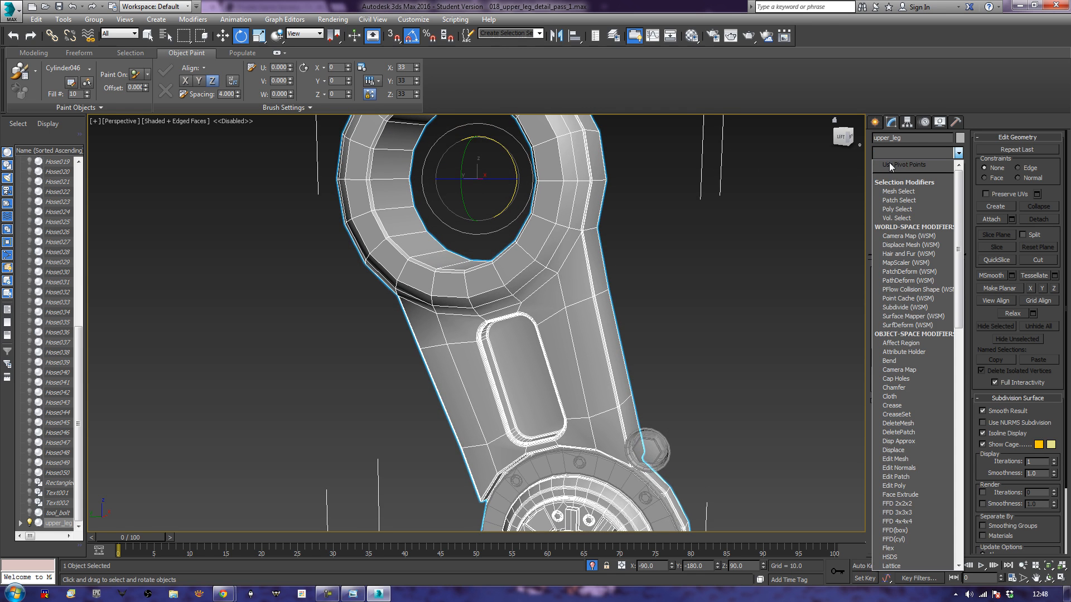
scroll(891, 167, "down", 15)
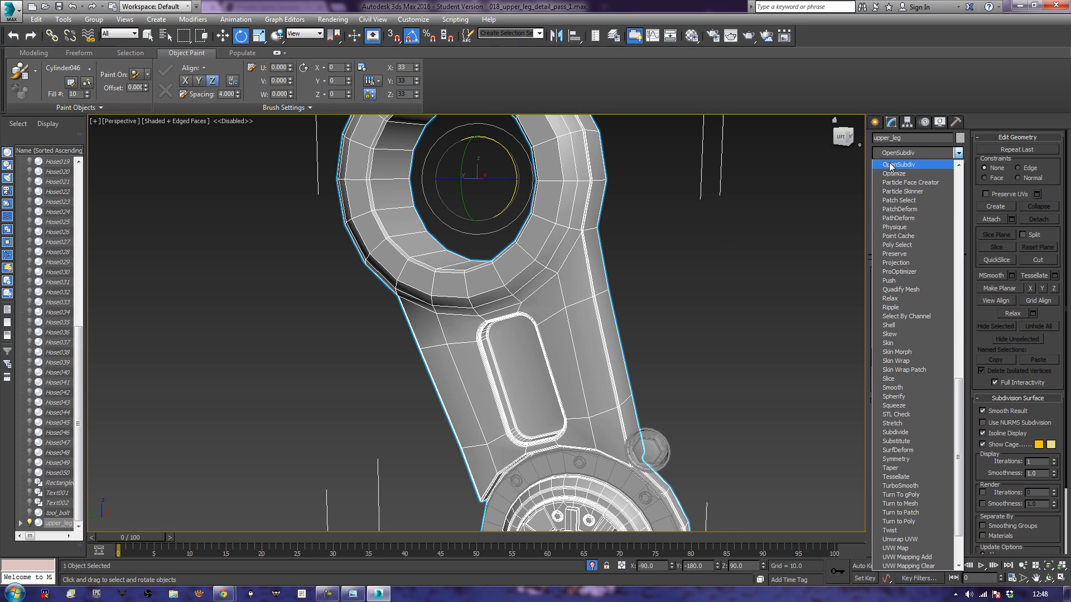
left_click(891, 167)
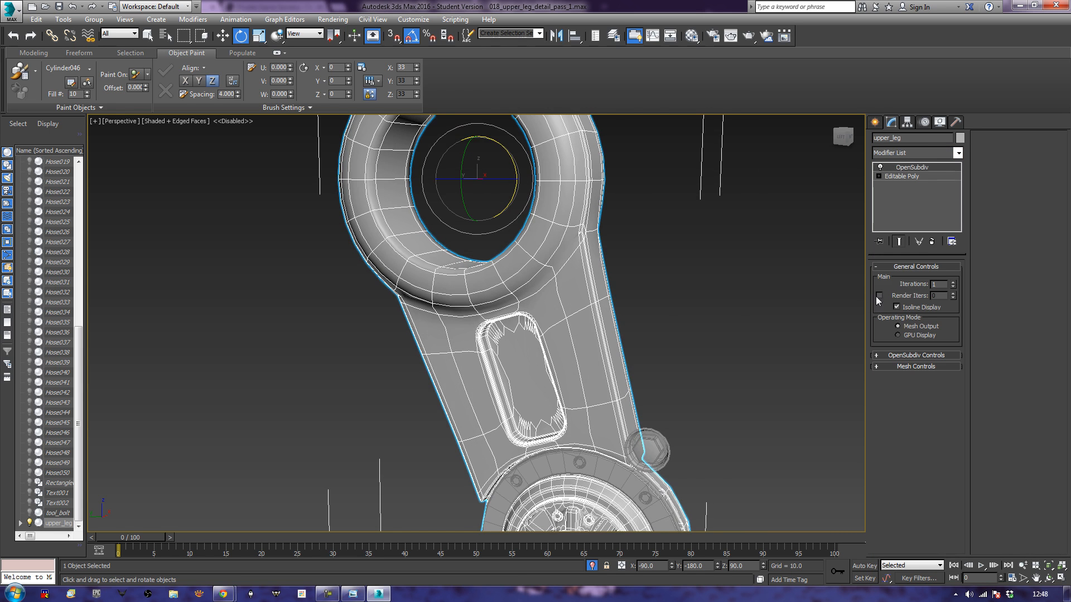
left_click(899, 305)
left_click(769, 384)
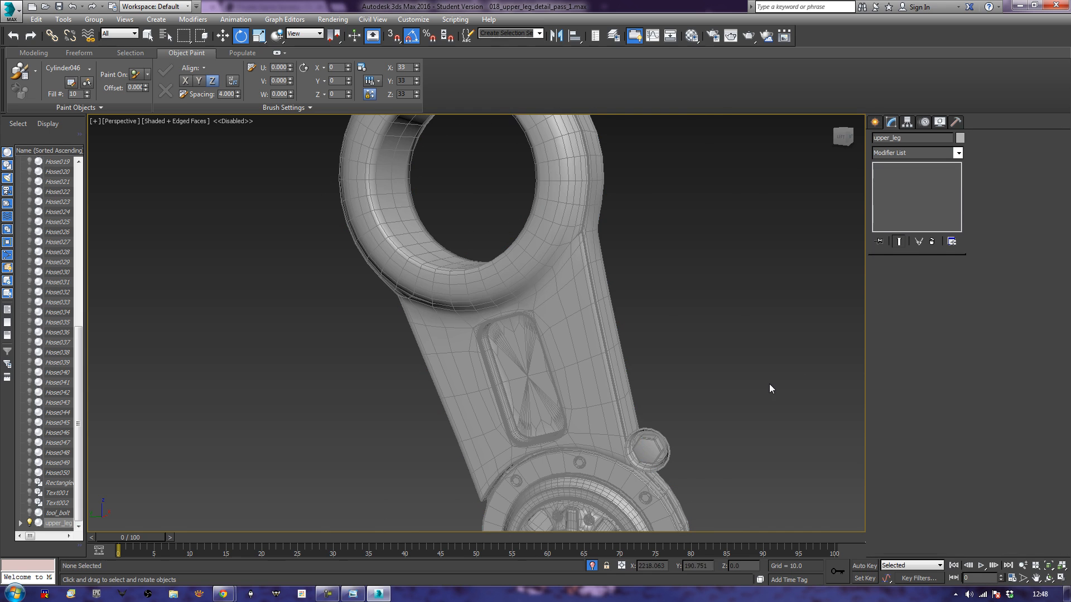
key("F4")
middle_click_drag(697, 431, 696, 406, "alt")
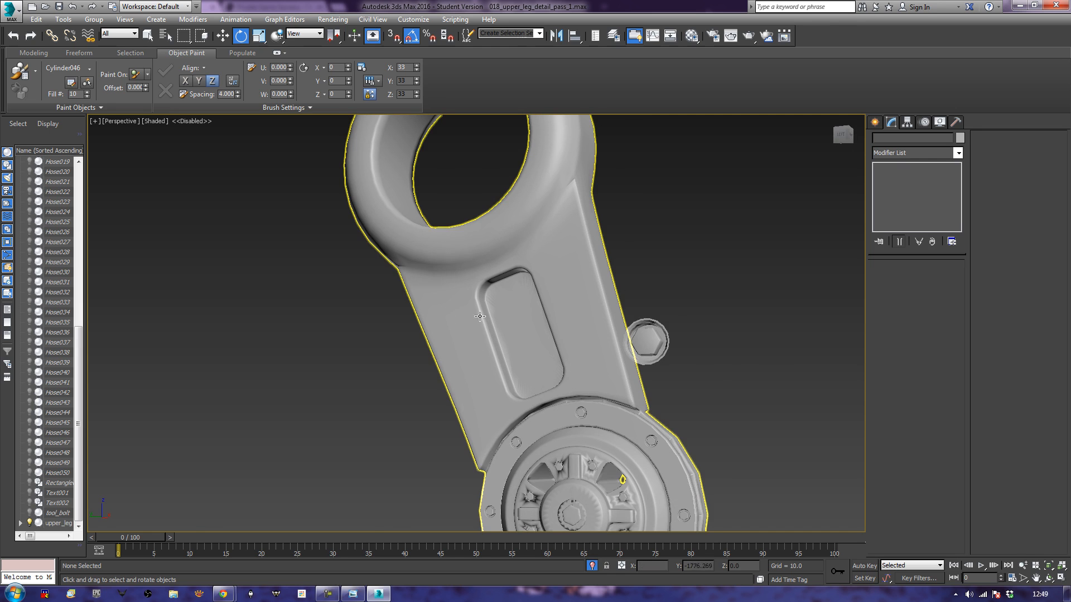
- Reselect upper_leg, remove the OpenSubdiv modifier and show its edged faces again
left_click(592, 400)
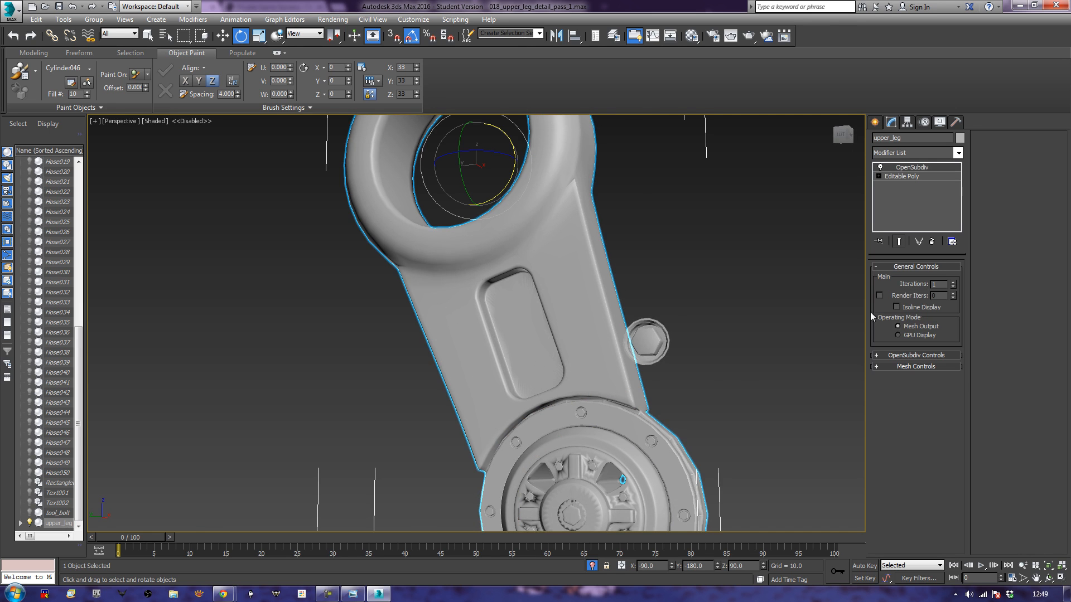
left_click(929, 246)
middle_click_drag(791, 280, 774, 267)
key("F4")
middle_click_drag(714, 280, 716, 275, "alt")
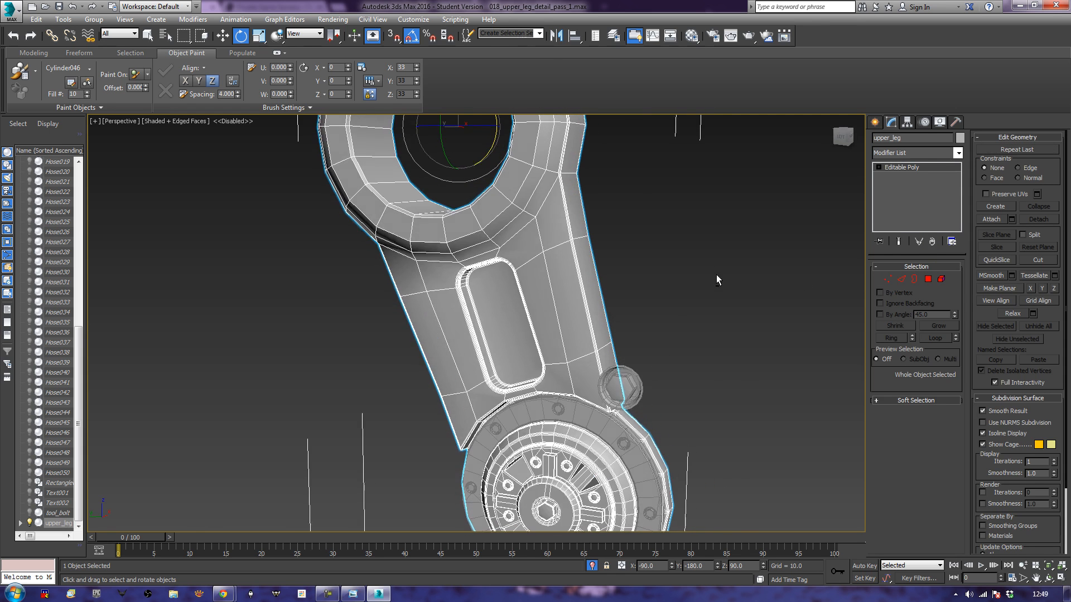
- Try tessellating upper_leg, examine the shading with edged faces hidden, and return to the untessellated mesh with edges displayed
left_click(1035, 276)
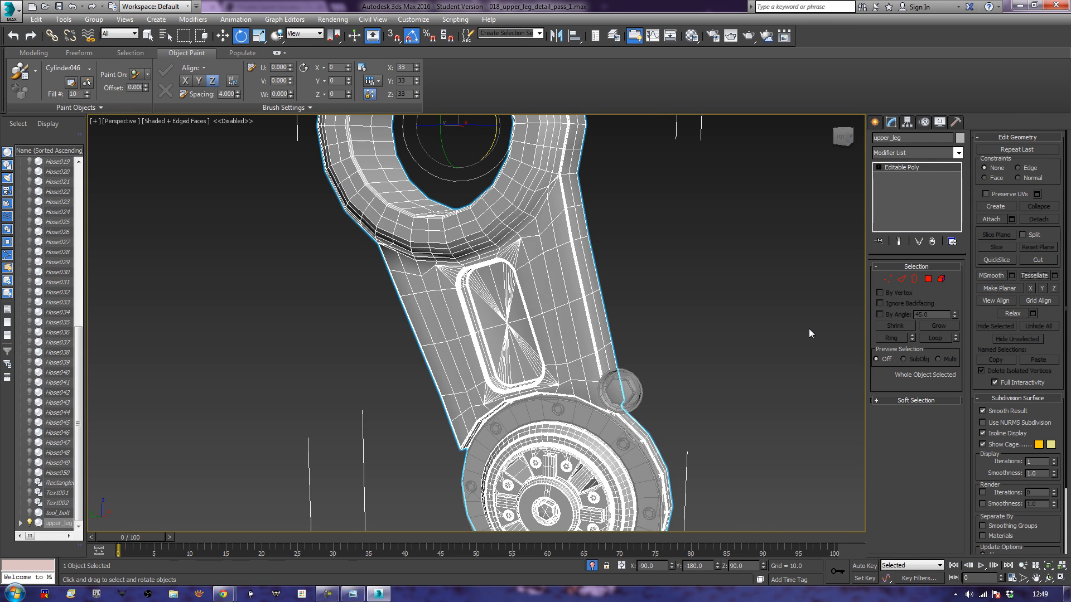
left_click(809, 328)
key("F4")
middle_click_drag(752, 356, 810, 345, "alt")
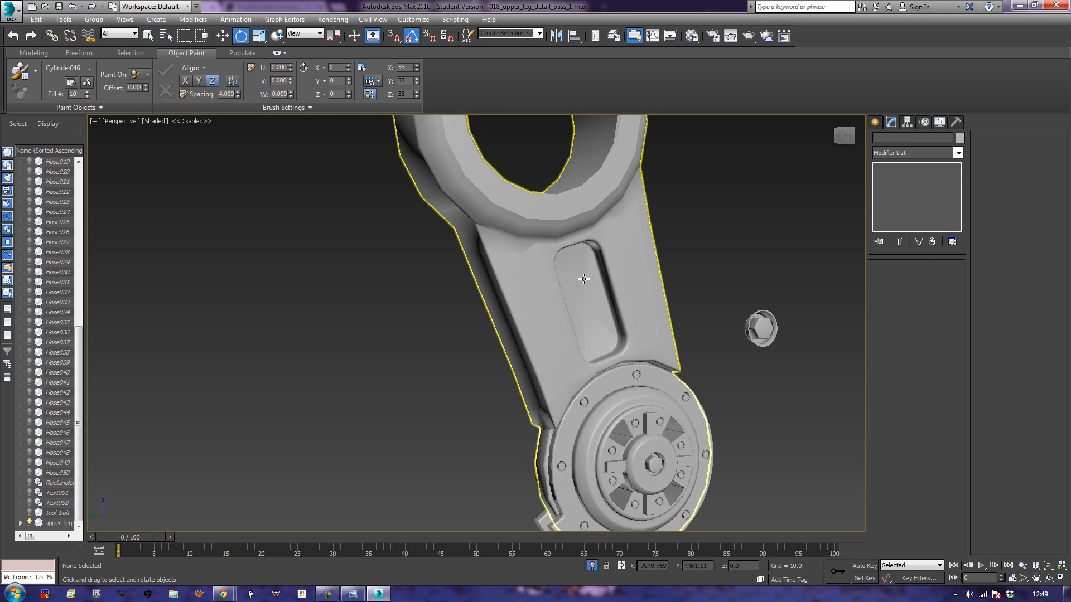
middle_click_drag(625, 254, 581, 277, "alt")
left_click(593, 263)
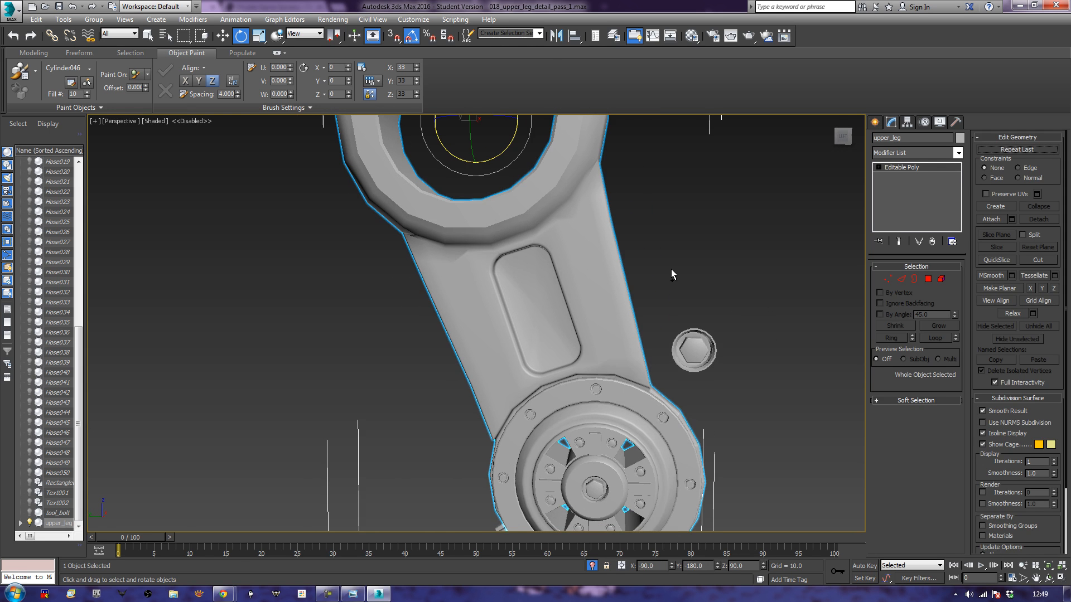
key("F4")
mouse_move(666, 271)
middle_mouse_down("alt")
mouse_move(848, 264)
mouse_move(811, 273)
mouse_move(654, 261)
mouse_move(668, 279)
middle_mouse_up("alt")
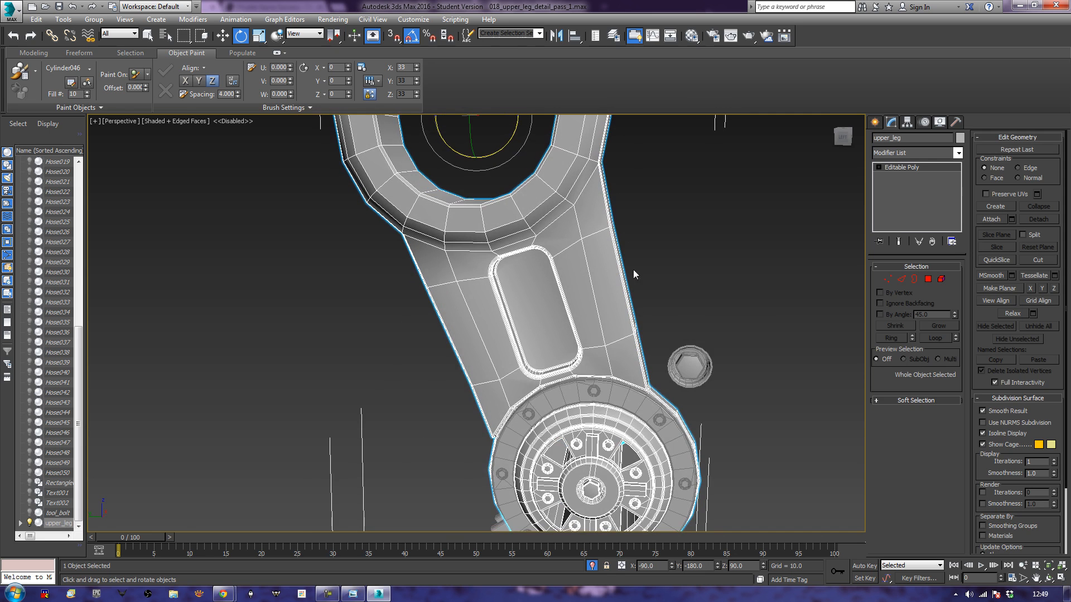
- Start painting Cylinder046 onto upper_leg with a bolt beside the recessed panel's upper end, and set the brush scale to 100
left_click(71, 82)
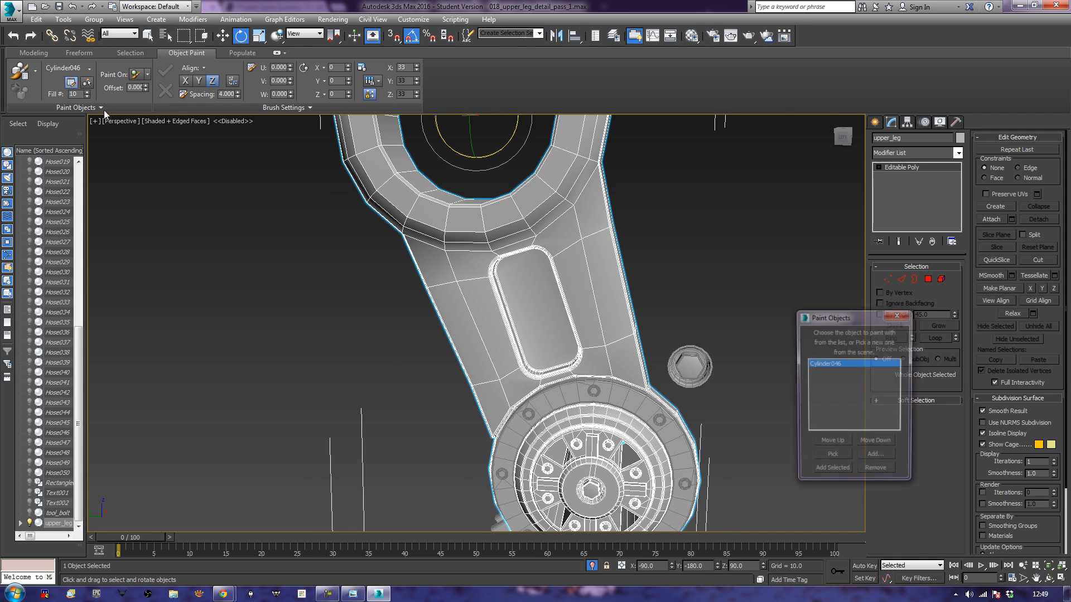
left_click(19, 71)
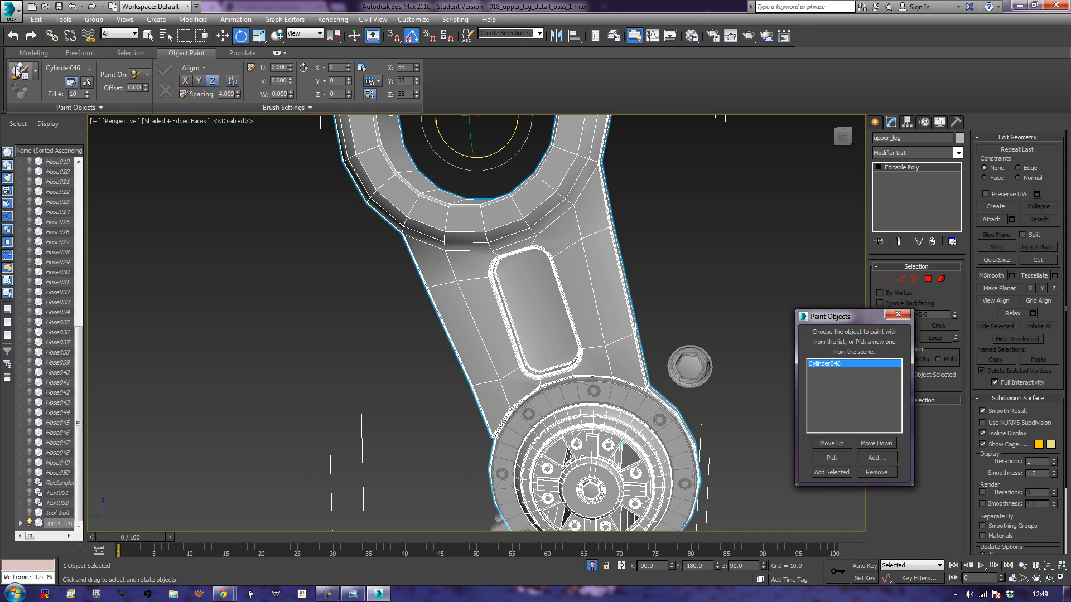
left_click(455, 282)
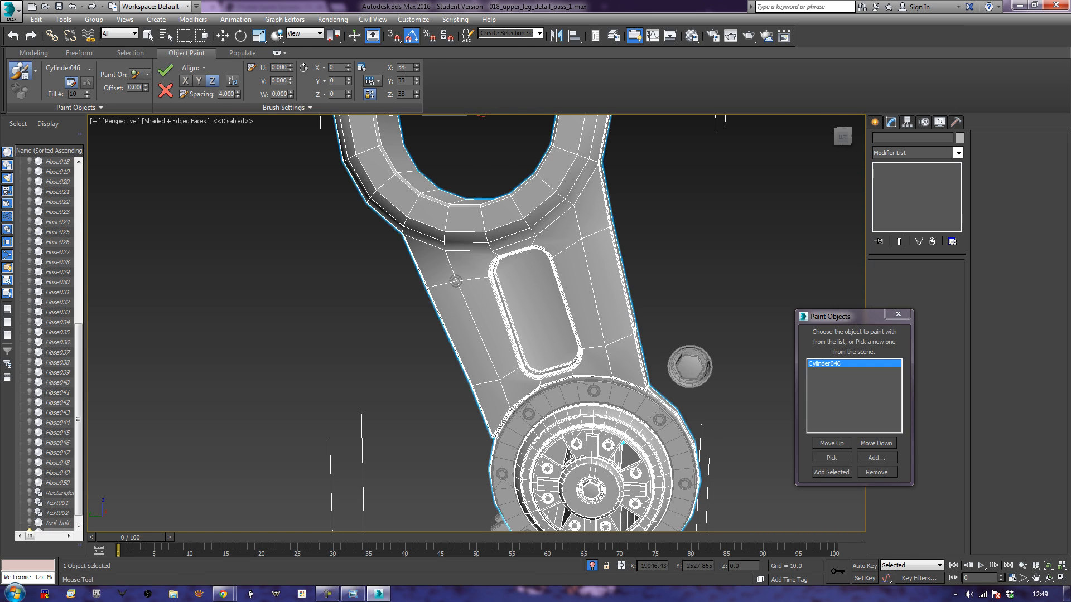
type("100")
key("Return")
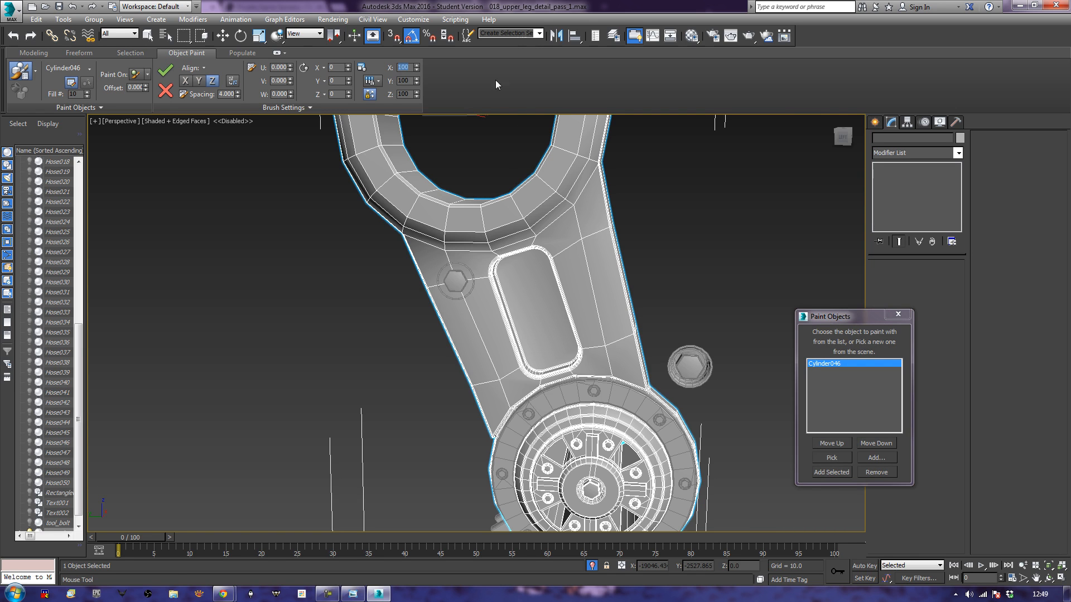
- Paint three more Cylinder046 bolts on the edge intersections around the remaining corners of the recessed panel
left_click(581, 238)
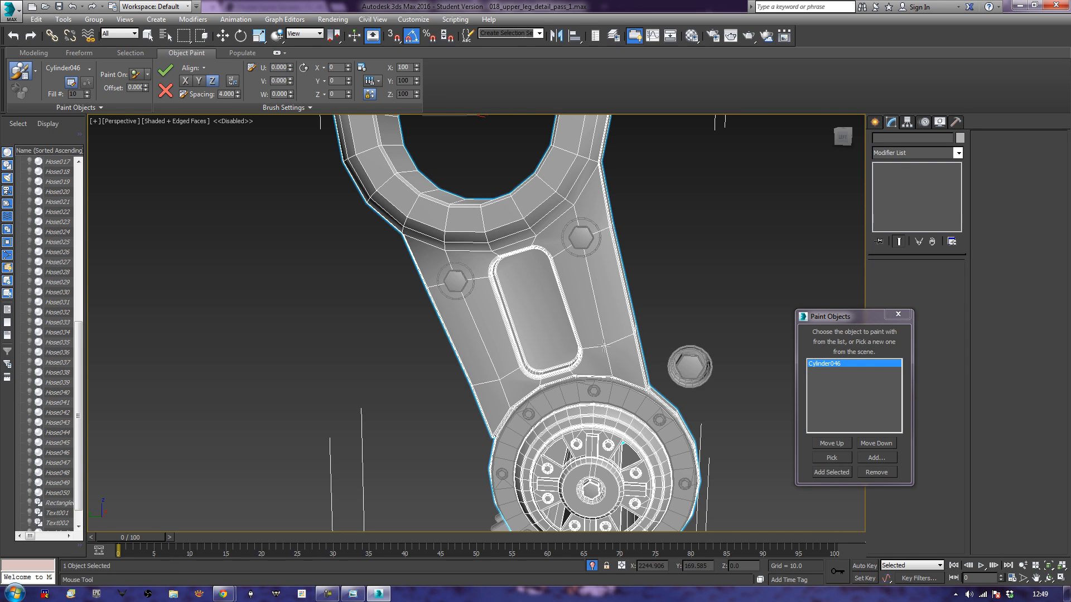
left_click(604, 347)
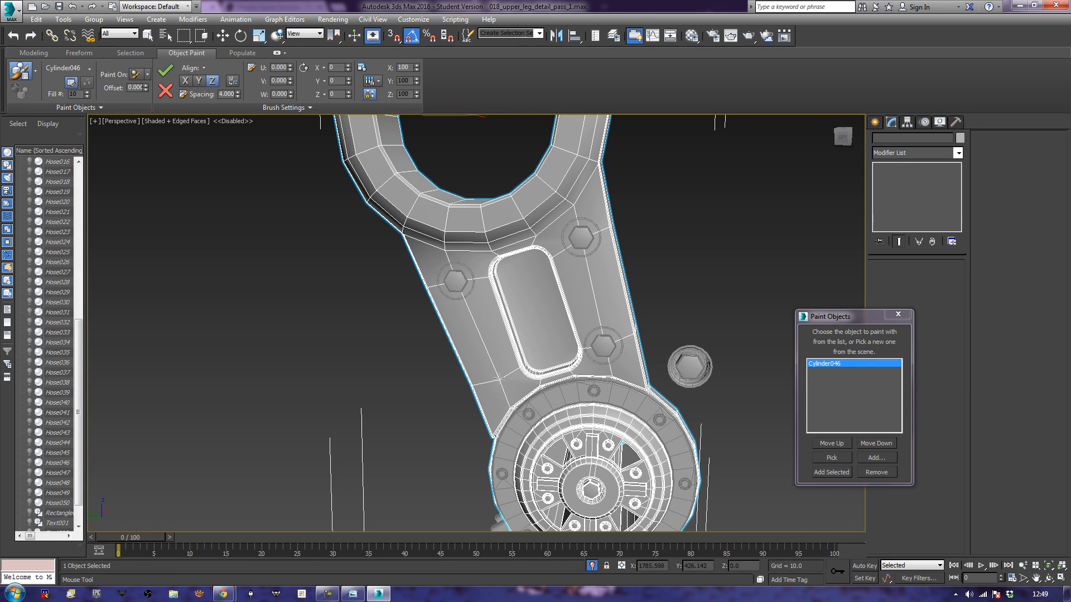
scroll(560, 352, "up", 5)
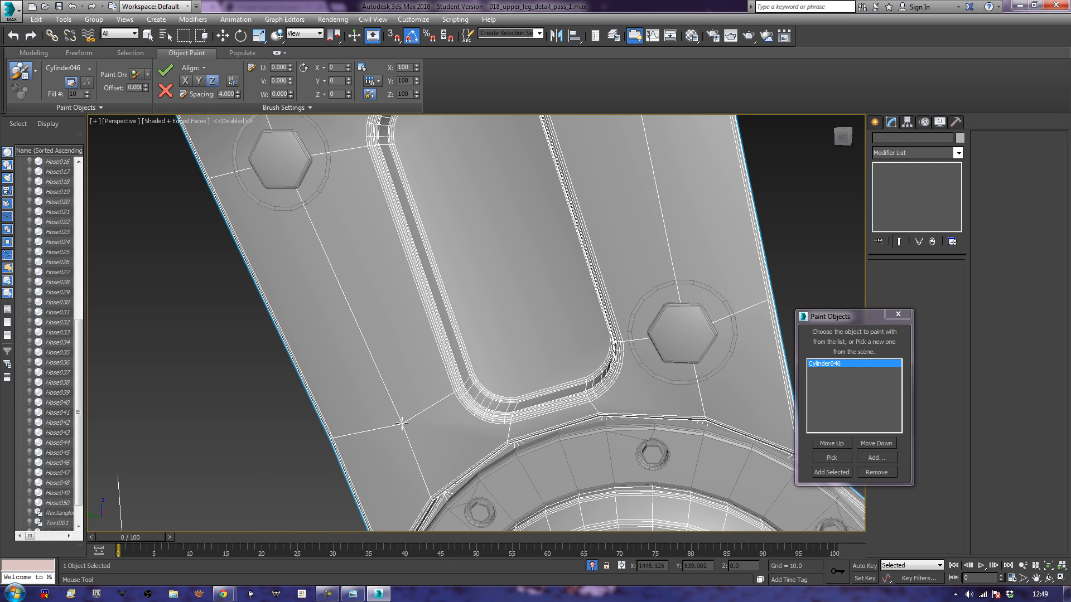
left_click(402, 425)
- Paint four Cylinder046 bolts around the recessed panel on the opposite side of upper_leg, finish painting and close the object list
scroll(500, 361, "down", 6)
mouse_move(500, 361)
middle_mouse_down("alt")
mouse_move(355, 337)
mouse_move(327, 342)
mouse_move(335, 349)
middle_mouse_up("alt")
middle_click_drag(381, 399, 406, 365)
scroll(407, 365, "up", 2)
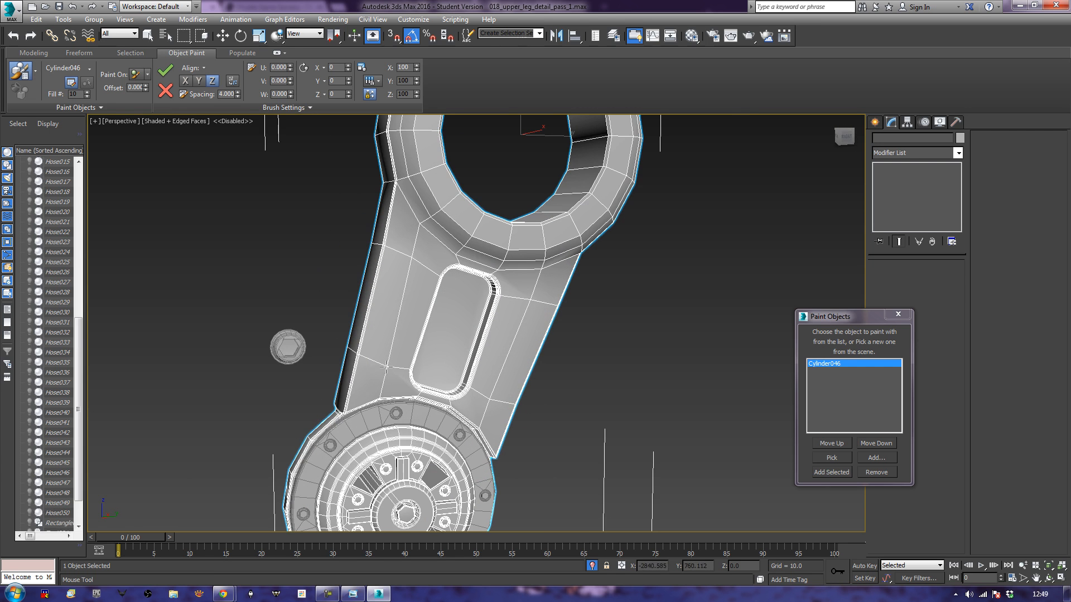
left_click(385, 366)
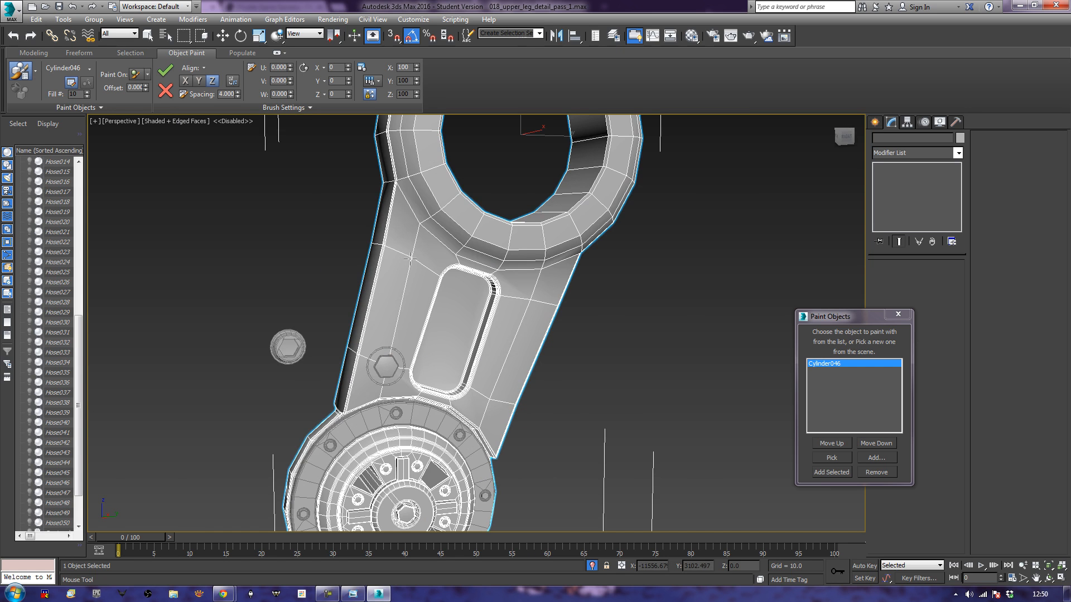
left_click(411, 256)
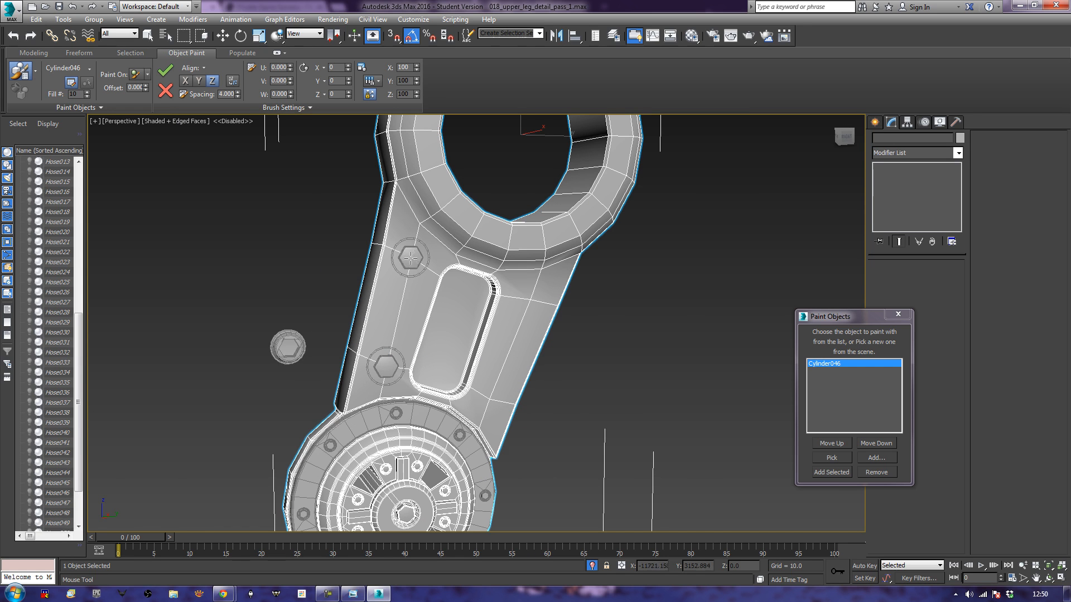
left_click(530, 300)
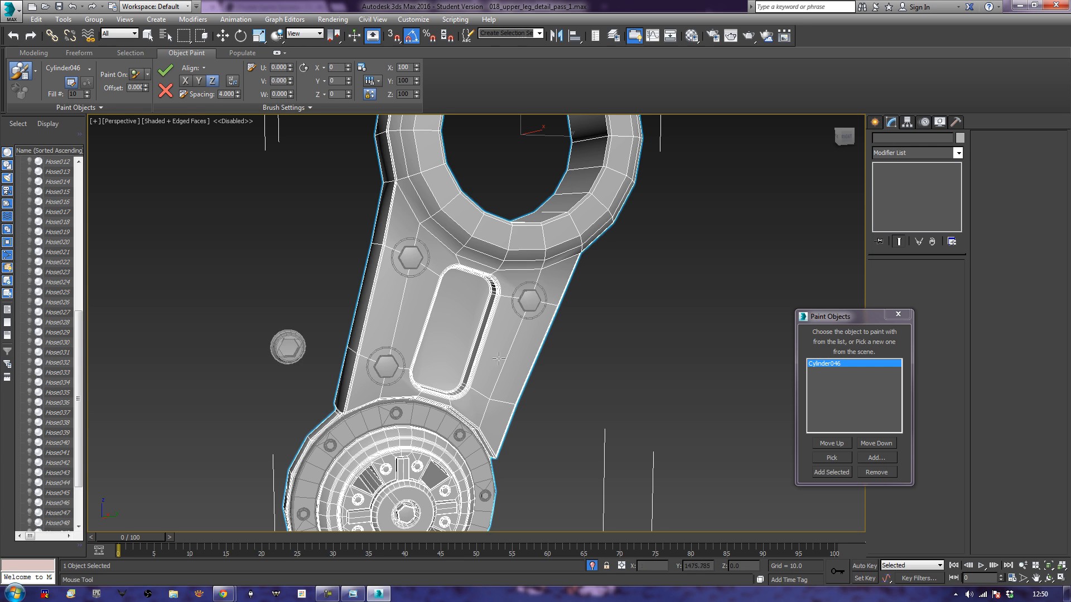
left_click(489, 398)
right_click(589, 389)
middle_click_drag(340, 355, 495, 370, "alt")
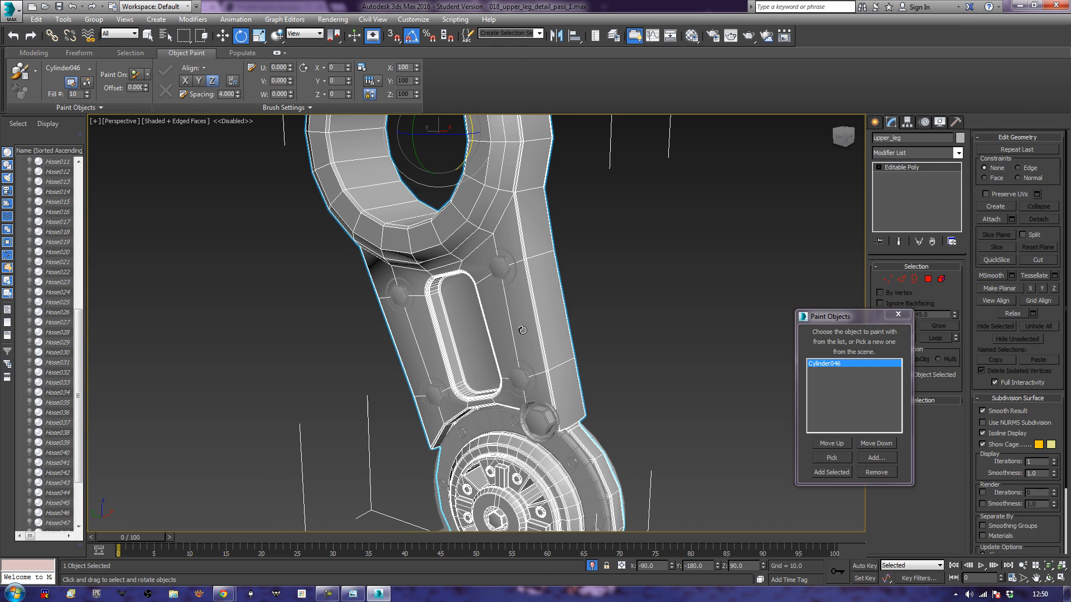
left_click(898, 314)
- Attach the four painted bolts on the first side of the recessed panel to upper_leg
left_click(992, 218)
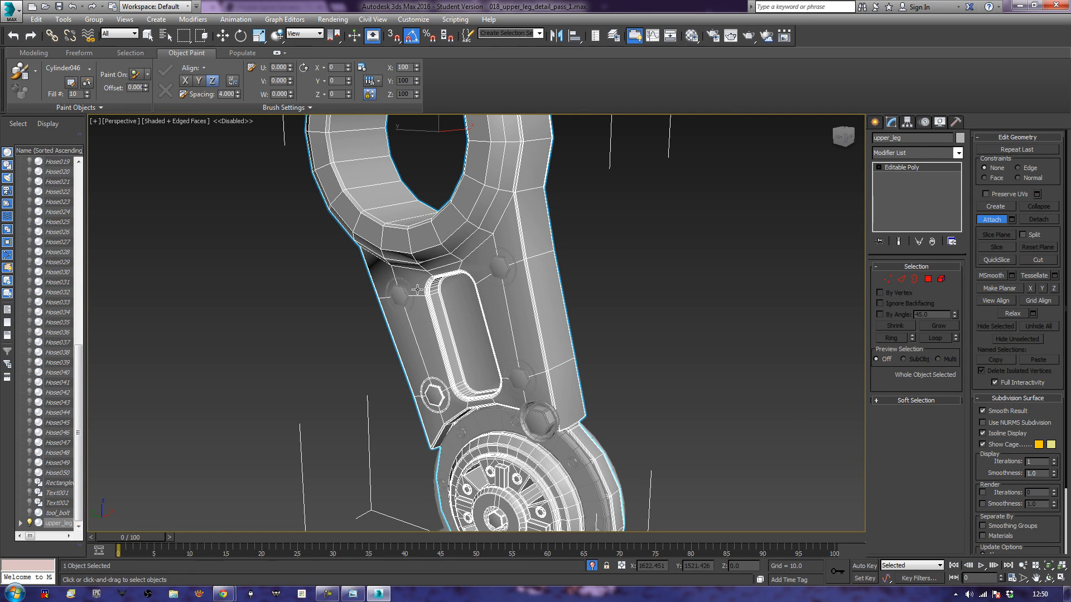
left_click(397, 293)
left_click(497, 269)
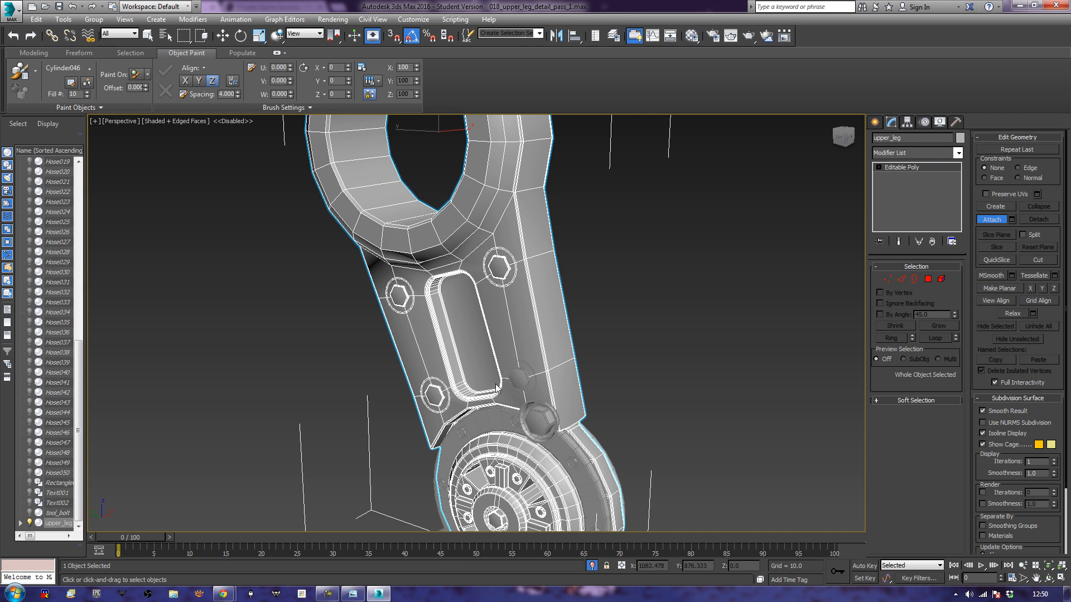
left_click(516, 378)
- Attach the four bolts on the opposite side of the leg to upper_leg
middle_click_drag(628, 352, 457, 312, "alt")
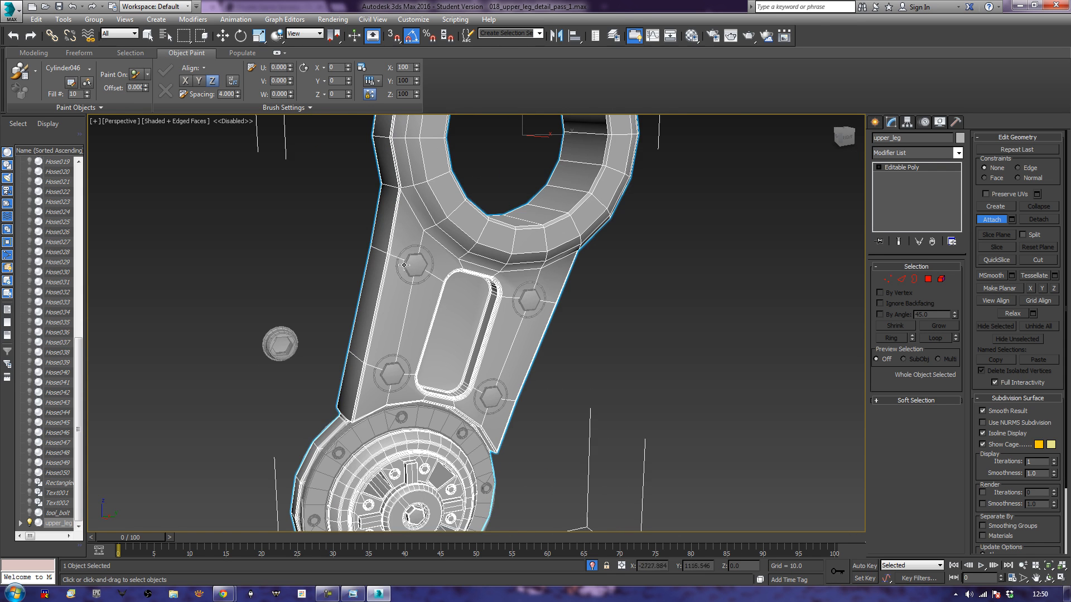
left_click(413, 264)
left_click(392, 374)
left_click(497, 405)
left_click(529, 300)
- Select the upper_leg polygons surrounding the four bolts on one side and delete them to open the mesh
middle_click_drag(358, 337, 544, 315, "alt")
scroll(534, 311, "up", 3)
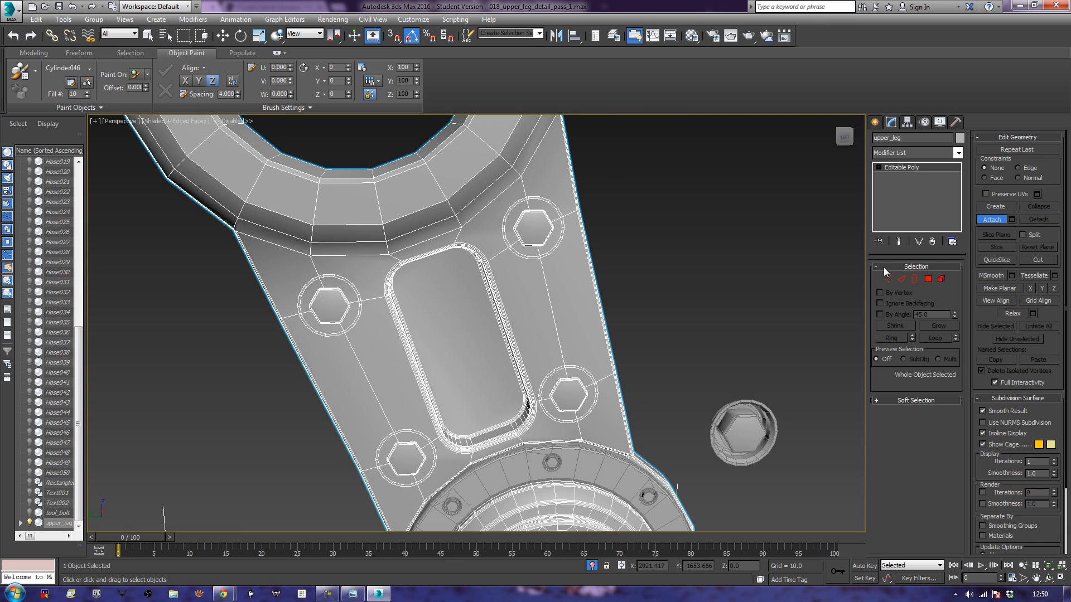
left_click(928, 279)
key("e")
left_click(494, 235)
left_click(512, 285, "ctrl")
left_click(560, 195, "ctrl")
left_click(566, 291, "ctrl")
left_click(605, 436, "ctrl")
left_click(564, 436, "ctrl")
left_click(456, 467, "ctrl")
left_click(410, 502, "ctrl")
left_click(364, 413, "ctrl")
left_click(383, 371, "ctrl")
left_click(369, 283, "ctrl")
left_click(301, 272, "ctrl")
key("ctrl+d")
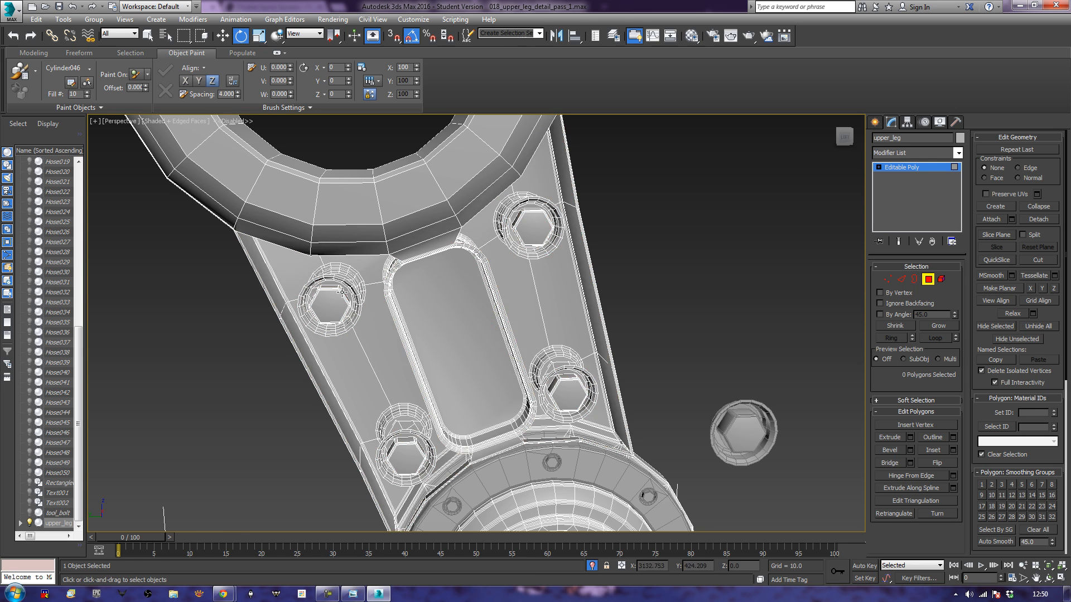
- Bridge the rims of the two bolts along one long side of the panel to the leg's adjacent open edges
scroll(633, 327, "up", 5)
middle_click_drag(617, 235, 675, 358)
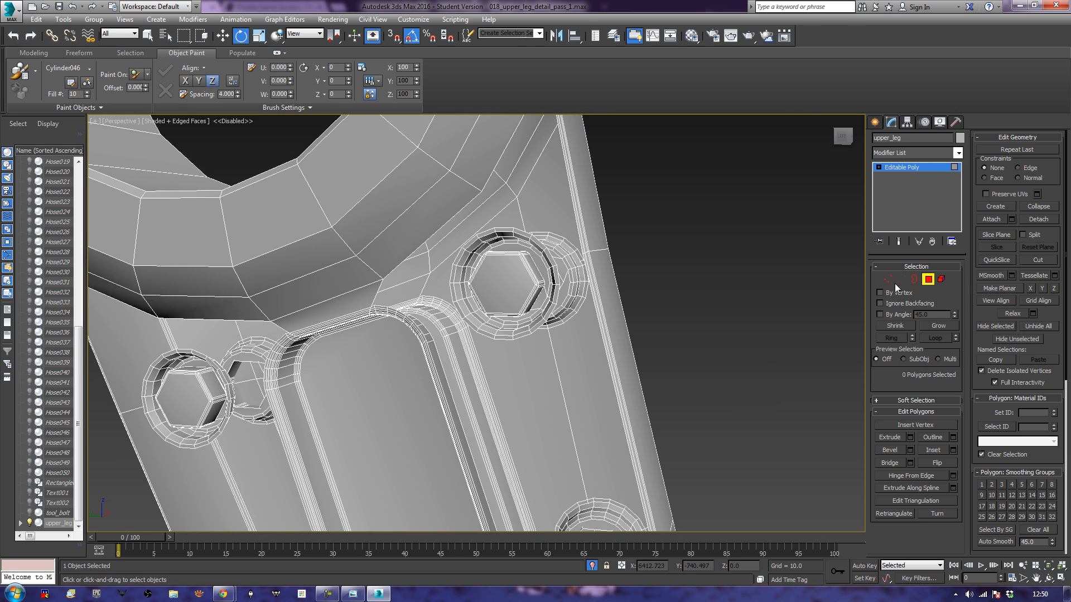
key("2")
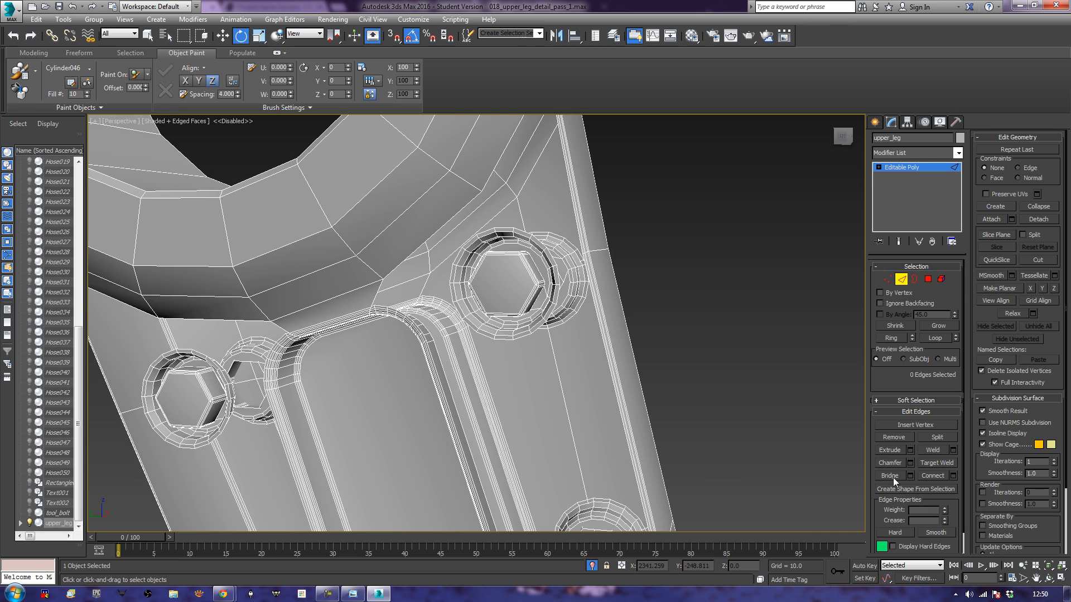
left_click(892, 476)
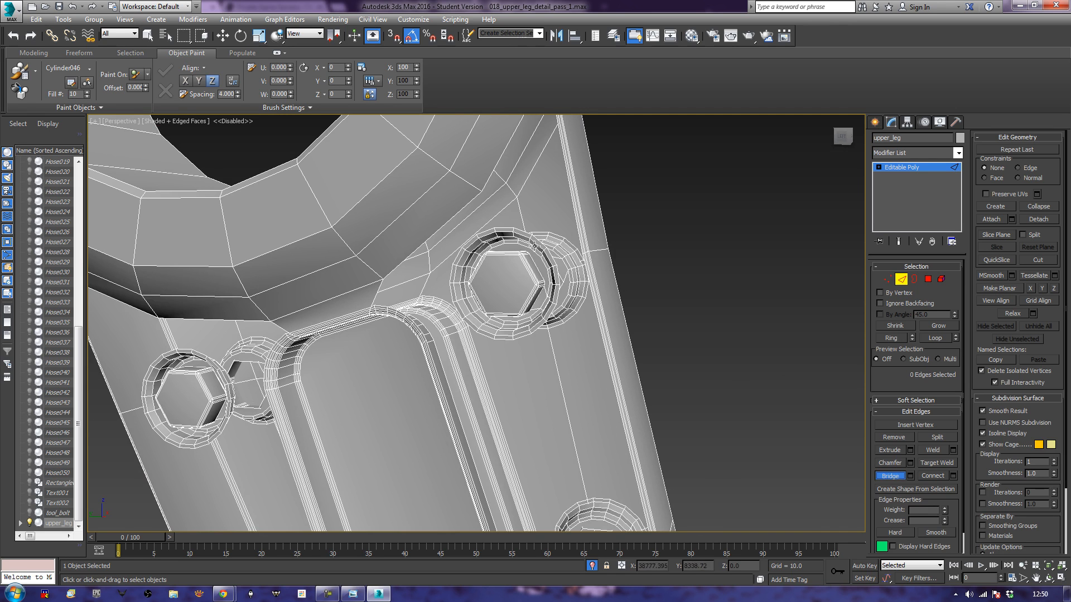
left_click(580, 238)
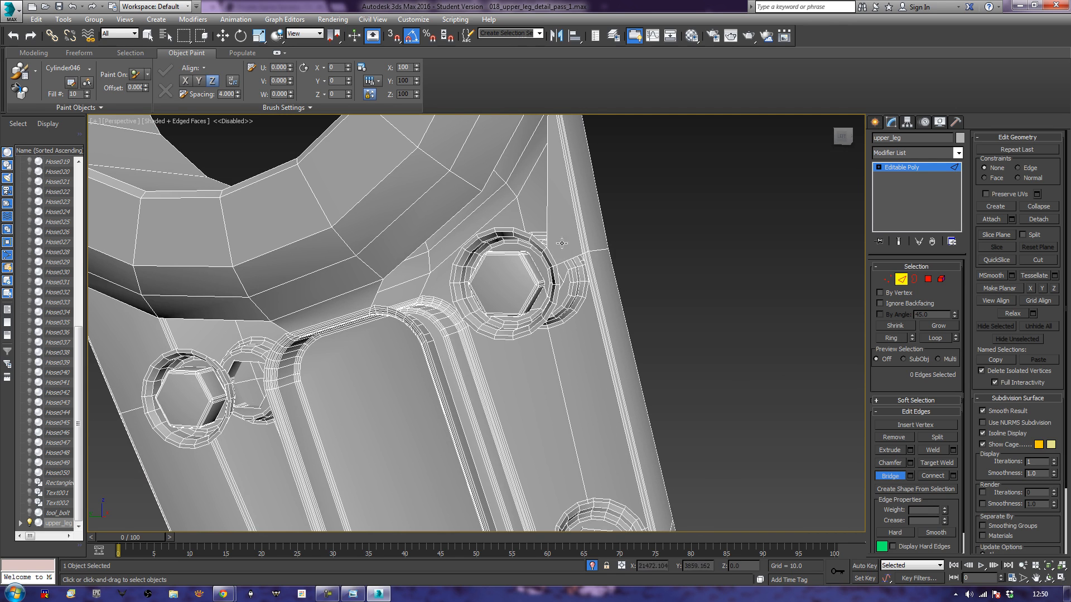
middle_click_drag(614, 433, 582, 282)
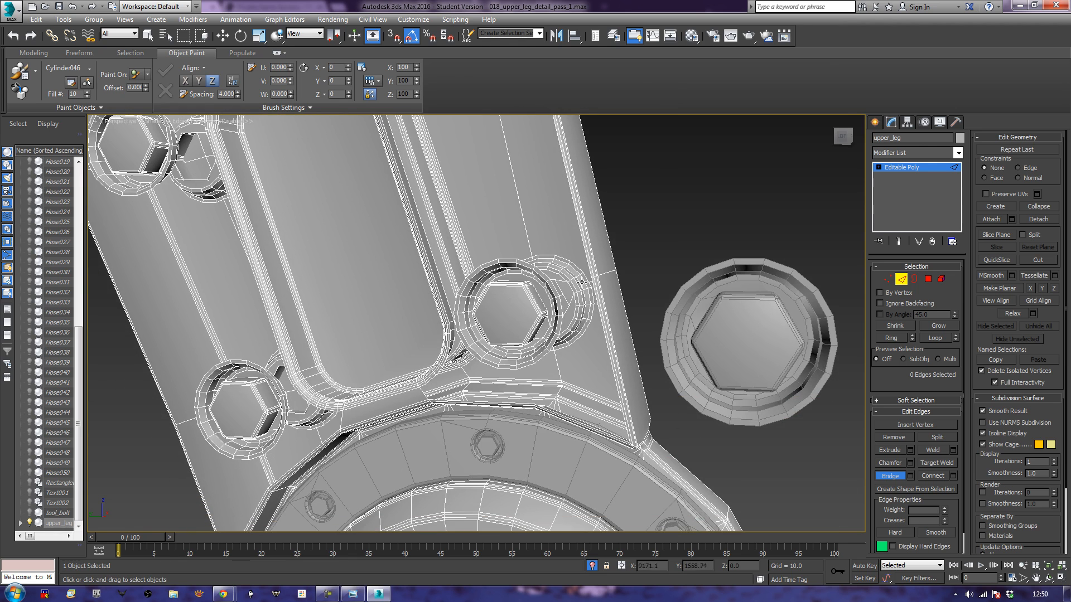
left_click(560, 314)
left_click(603, 325)
- Bridge the rim of the lower bolt across the panel to the adjacent open edge of the leg
middle_click_drag(419, 301, 624, 215)
middle_click_drag(577, 253, 514, 267, "alt")
middle_click_drag(418, 371, 431, 371, "alt")
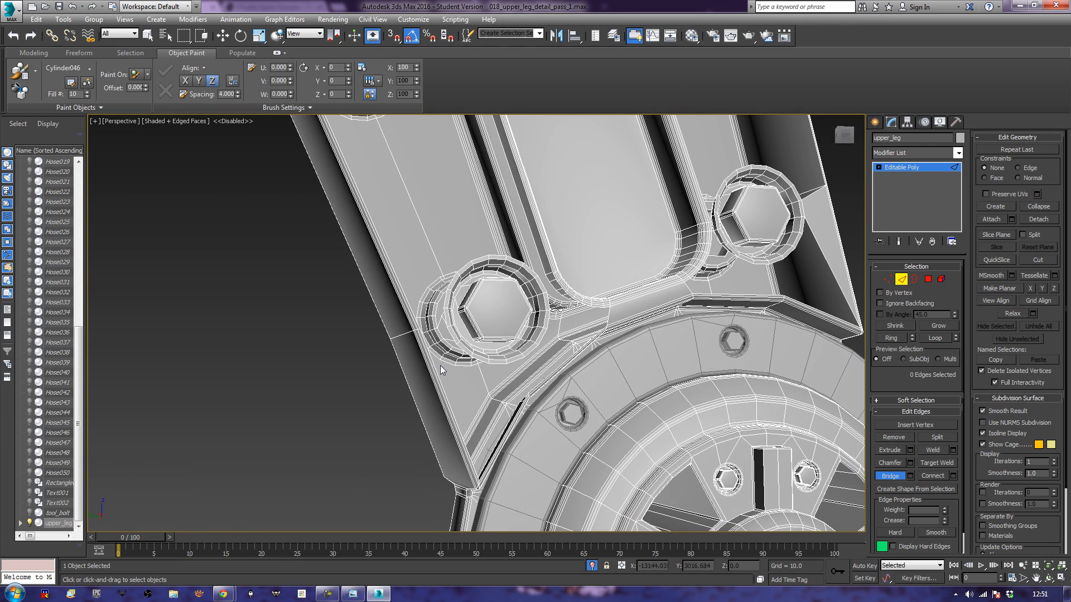
left_click(452, 339)
left_click(433, 369)
middle_click_drag(412, 216, 480, 403)
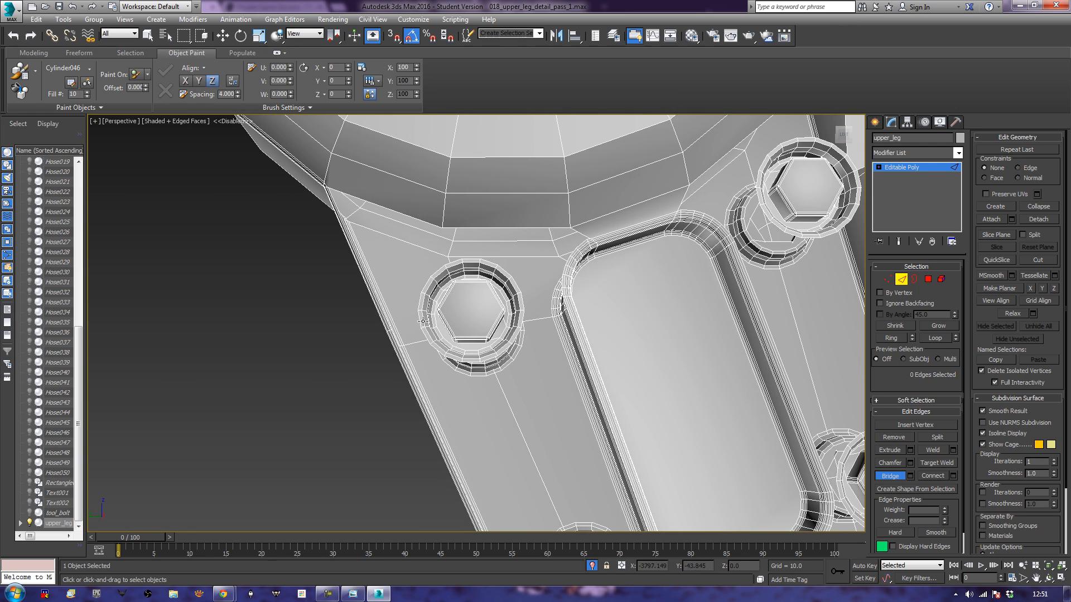
- Bridge the rim of the remaining upper bolt to the adjacent open outer edge of the leg
middle_click_drag(421, 320, 383, 333, "alt")
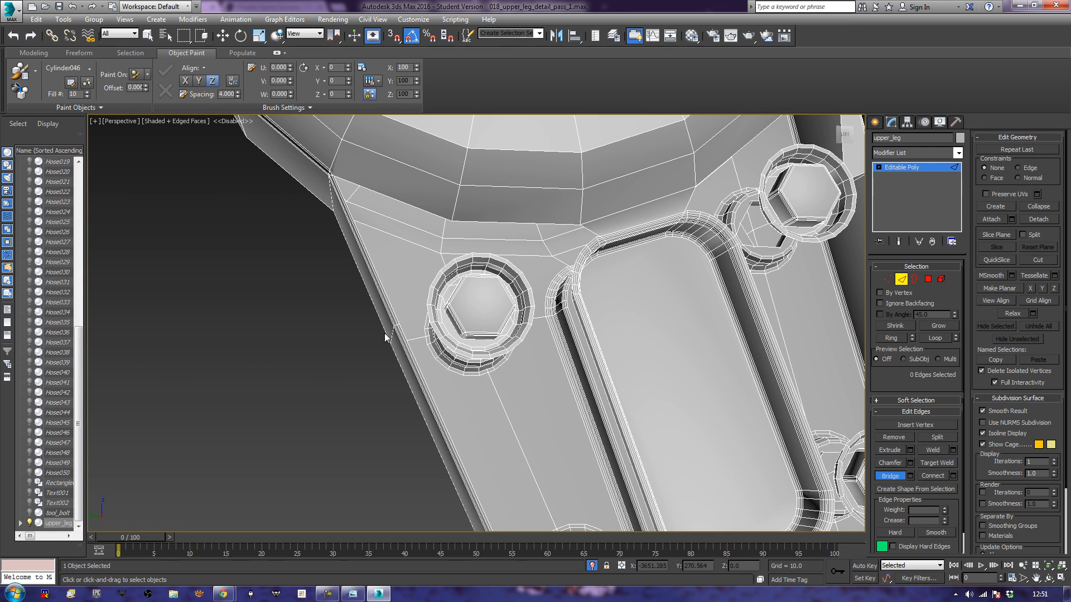
left_click(426, 313)
left_click(392, 311)
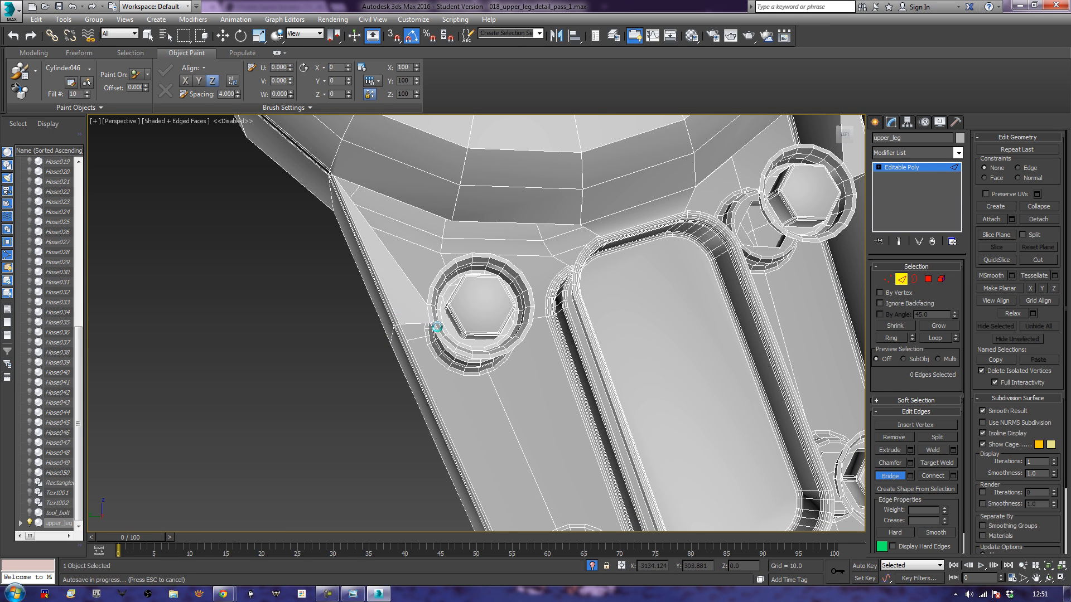
right_click(477, 293)
scroll(474, 301, "down", 5)
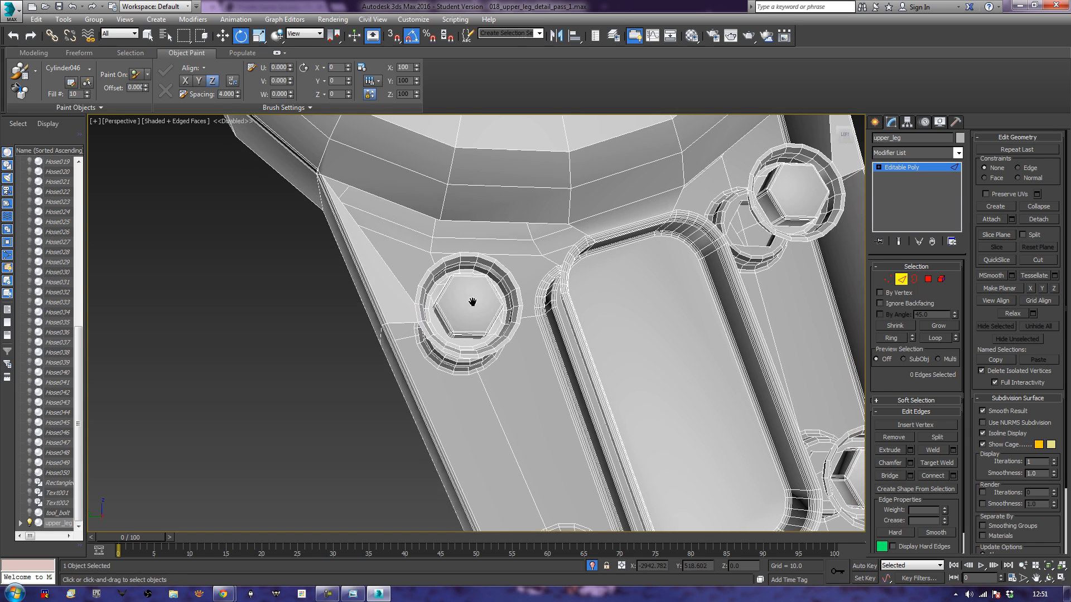
middle_click_drag(419, 318, 397, 309)
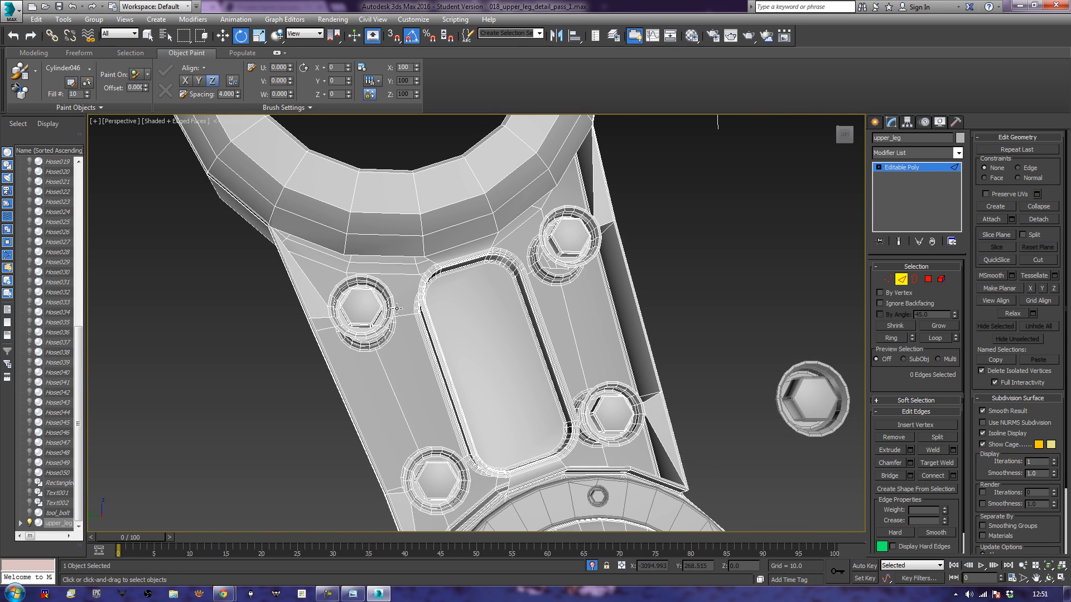
- Select the two open borders around the bolts on this side of upper_leg and cap them
left_click(914, 279)
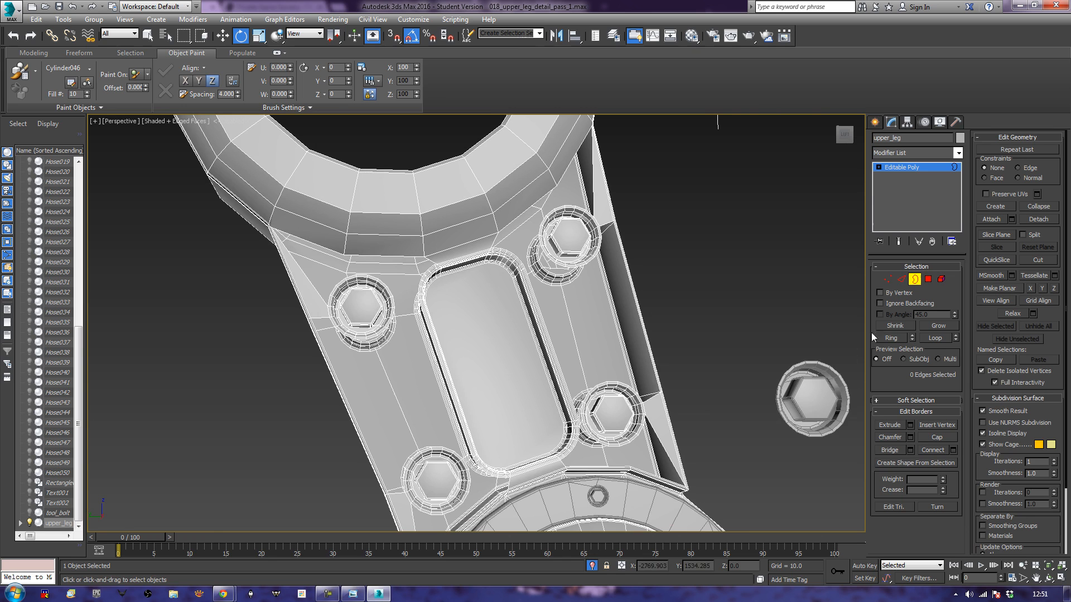
left_click(566, 377)
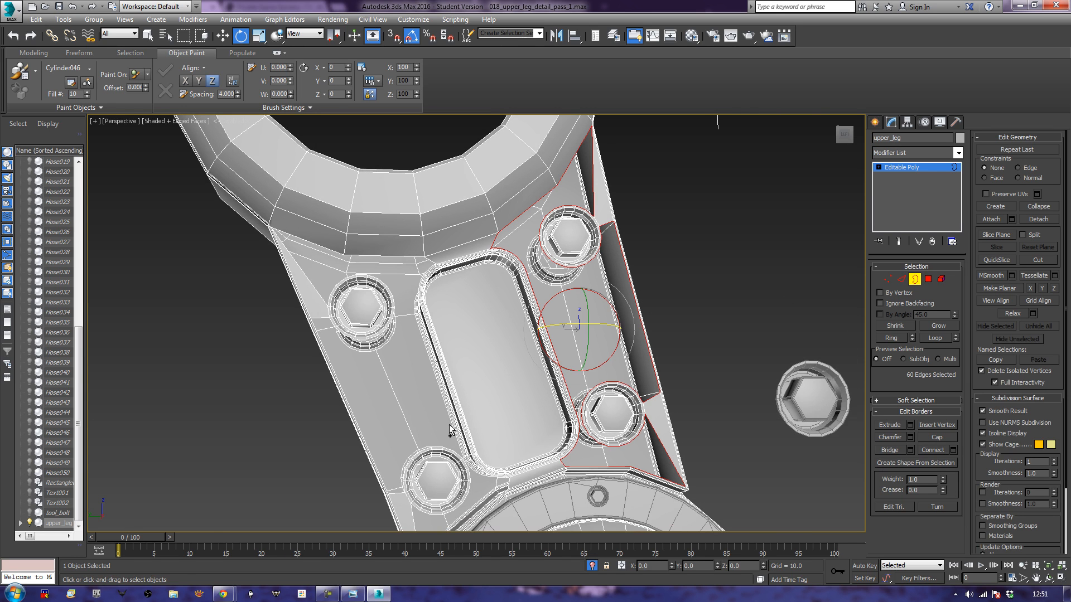
left_click(442, 447, "ctrl")
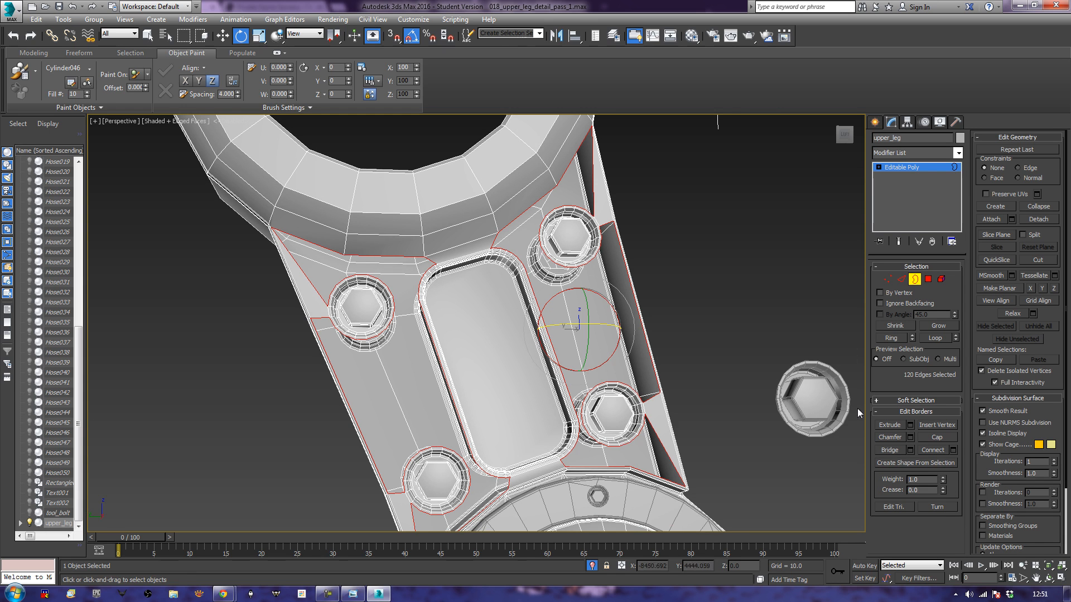
left_click(938, 438)
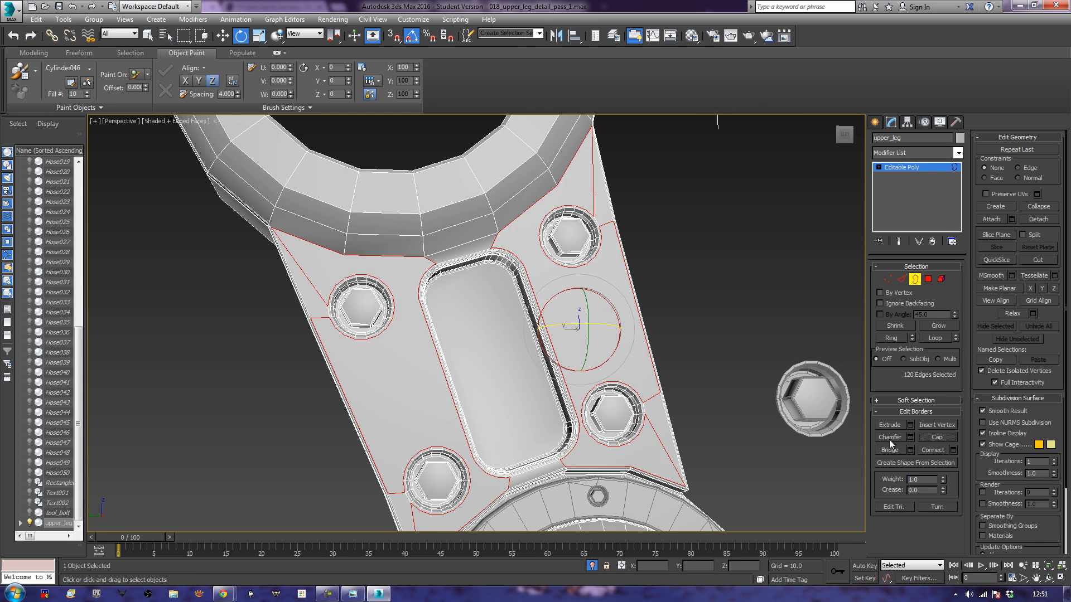
middle_click_drag(788, 358, 677, 321)
key("F4")
middle_click_drag(321, 333, 477, 345, "alt")
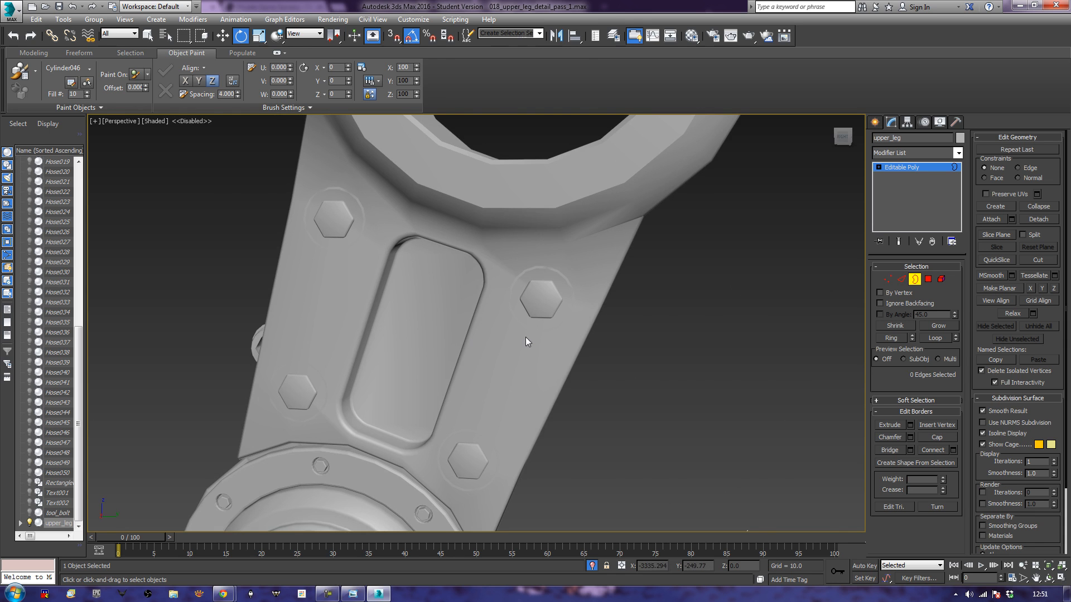
- Select the twelve polygons surrounding the four bolts on the opposite side of upper_leg and delete them
left_click(912, 281)
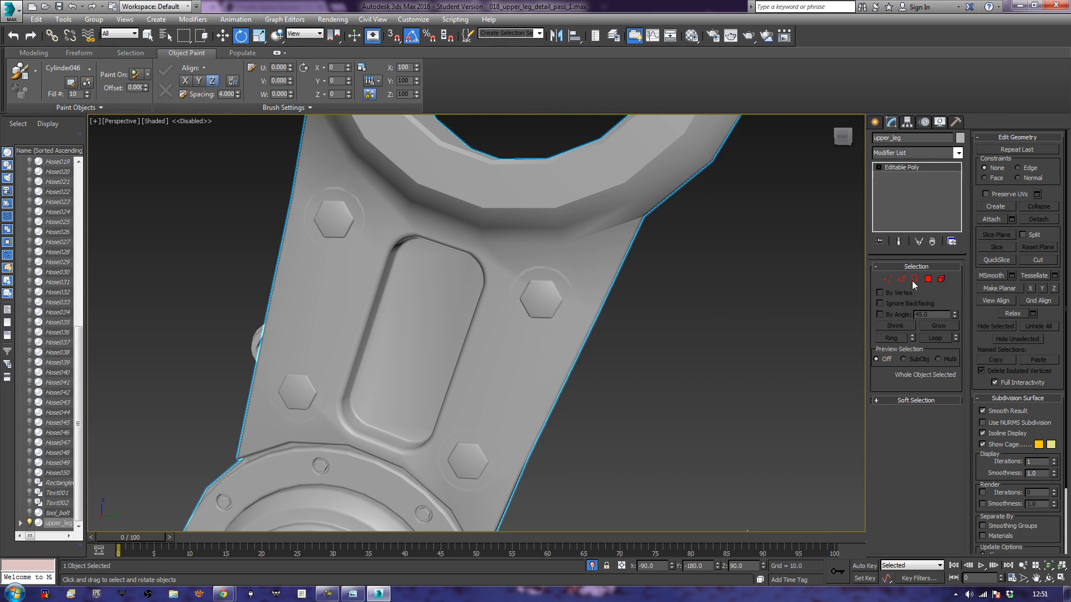
left_click(927, 281)
key("F3")
mouse_move(666, 357)
middle_mouse_down()
mouse_move(712, 344)
mouse_move(685, 368)
middle_mouse_up()
key("F3")
key("F4")
middle_click_drag(609, 411, 597, 385, "alt")
left_click(531, 253)
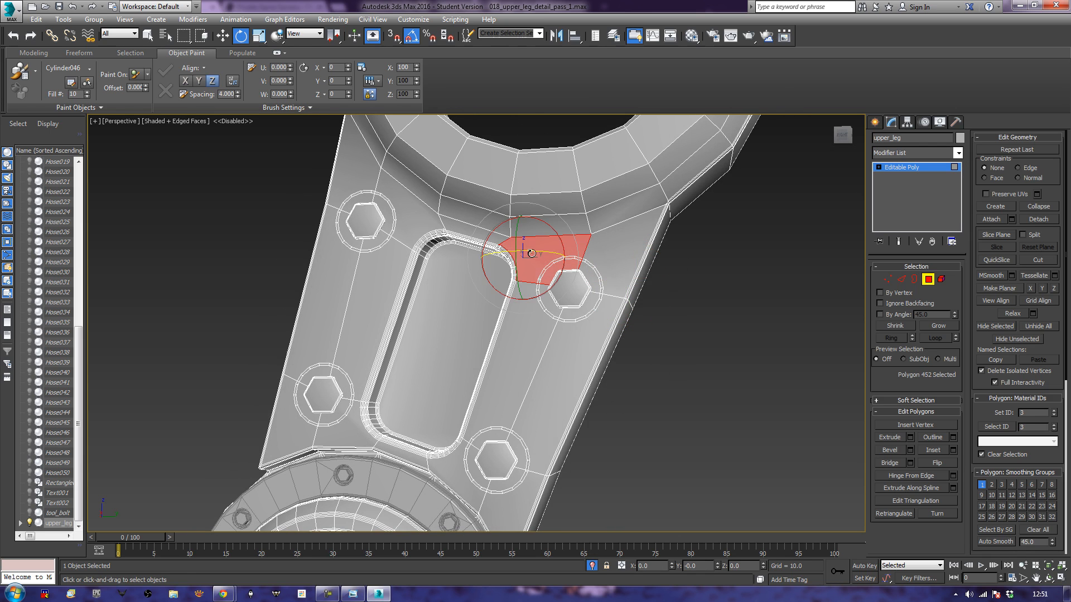
left_click(646, 248, "ctrl")
left_click(574, 359, "ctrl")
left_click(506, 371, "ctrl")
left_click(466, 476, "ctrl")
left_click(487, 514, "ctrl")
key("q")
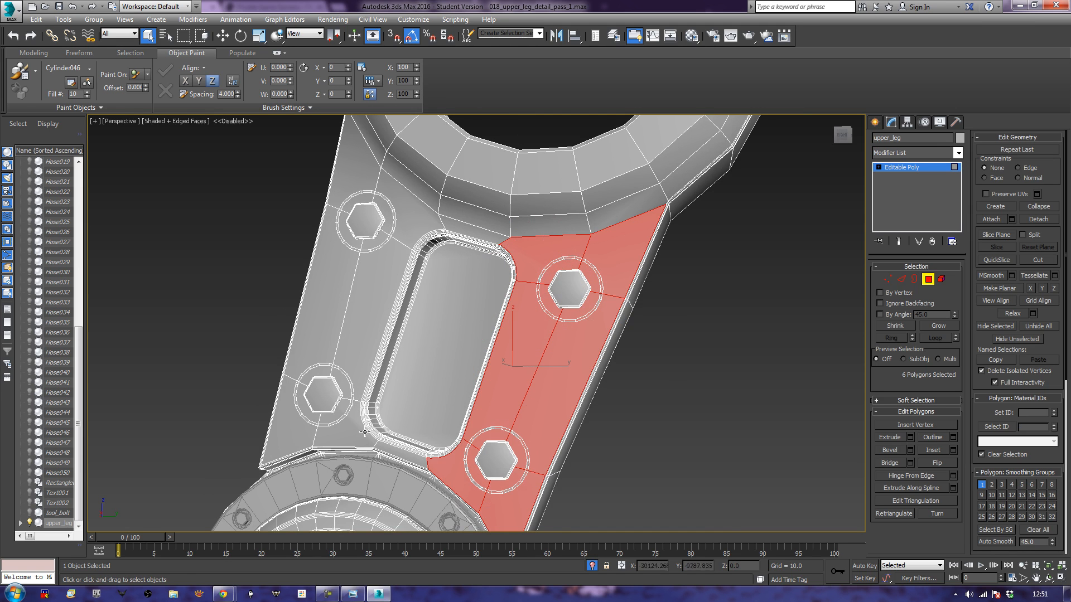
left_click(339, 444, "ctrl")
left_click(308, 439, "ctrl")
left_click(321, 329, "ctrl")
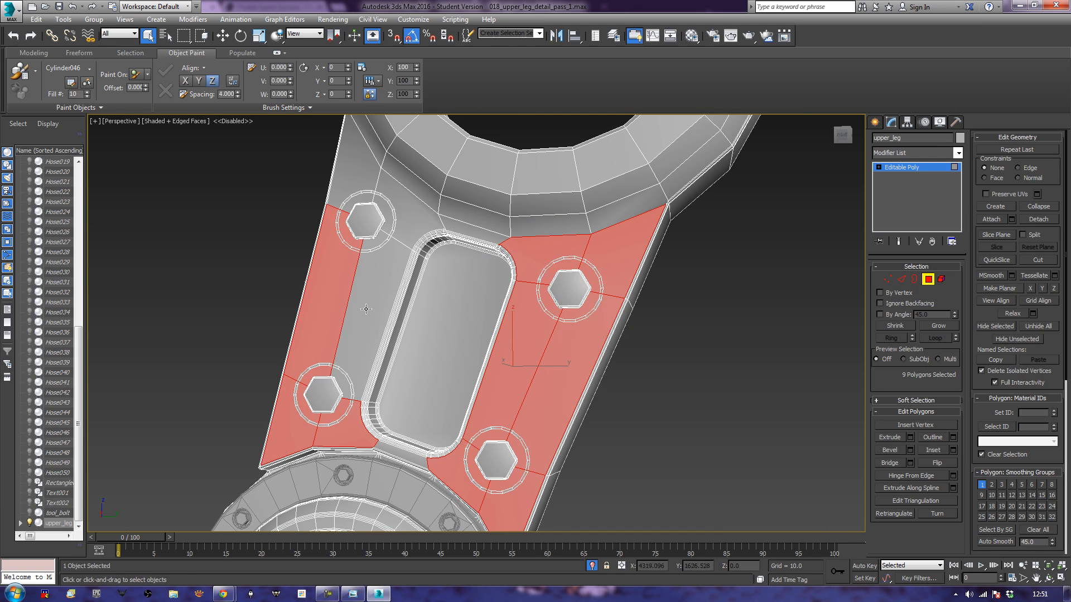
left_click(370, 302, "ctrl")
left_click(426, 216, "ctrl")
left_click(363, 172, "ctrl")
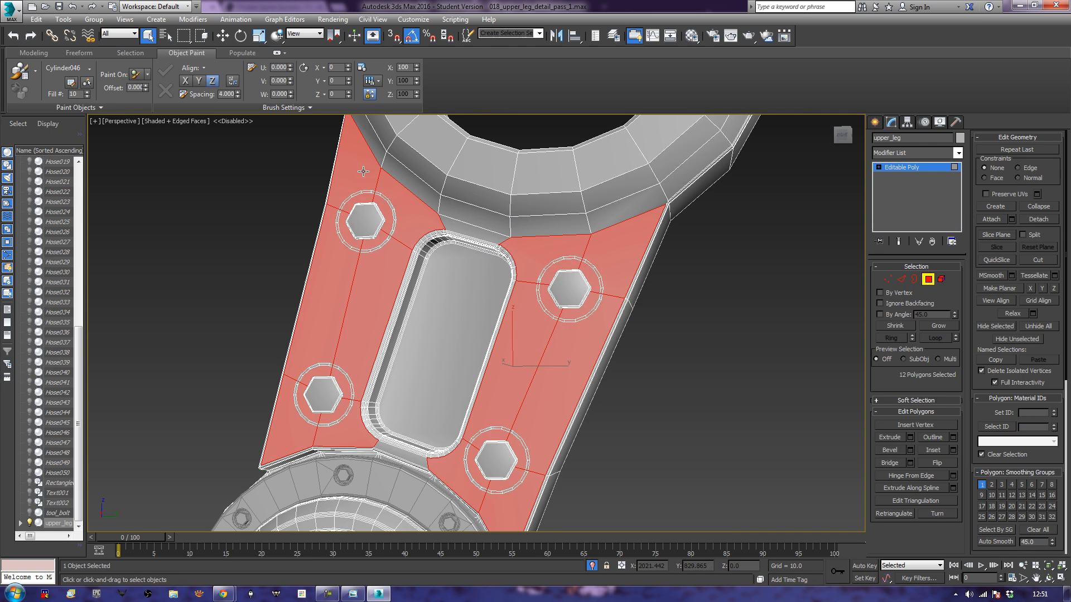
key("Delete")
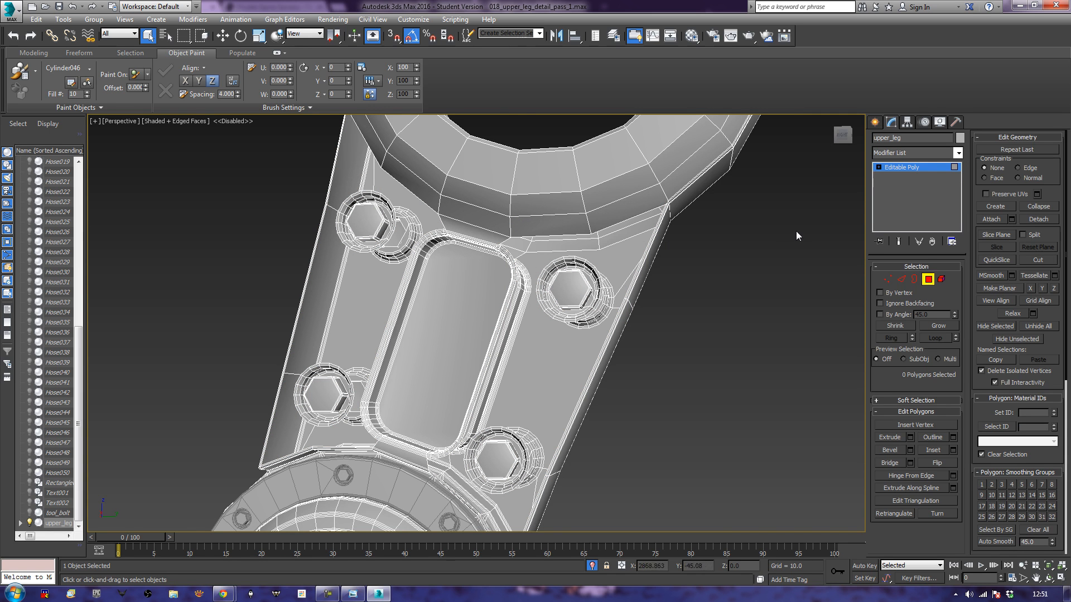
- Bridge the rim of the upper bolt nearest the leg's outer edge to the adjacent open edge below the ring
left_click(901, 279)
middle_click_drag(693, 392, 731, 407, "alt")
scroll(675, 378, "up", 2)
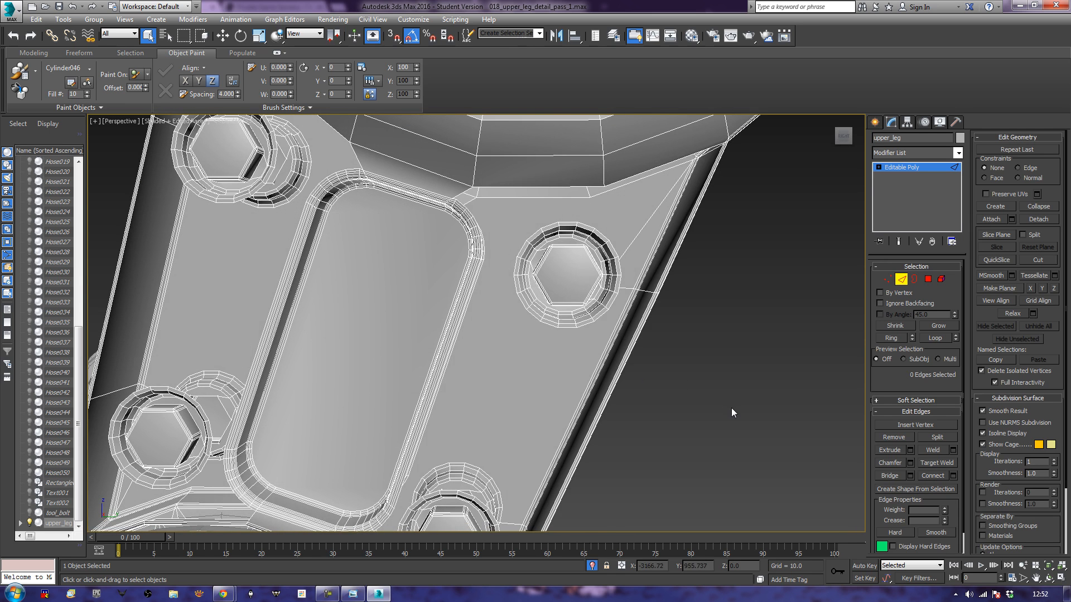
left_click(889, 476)
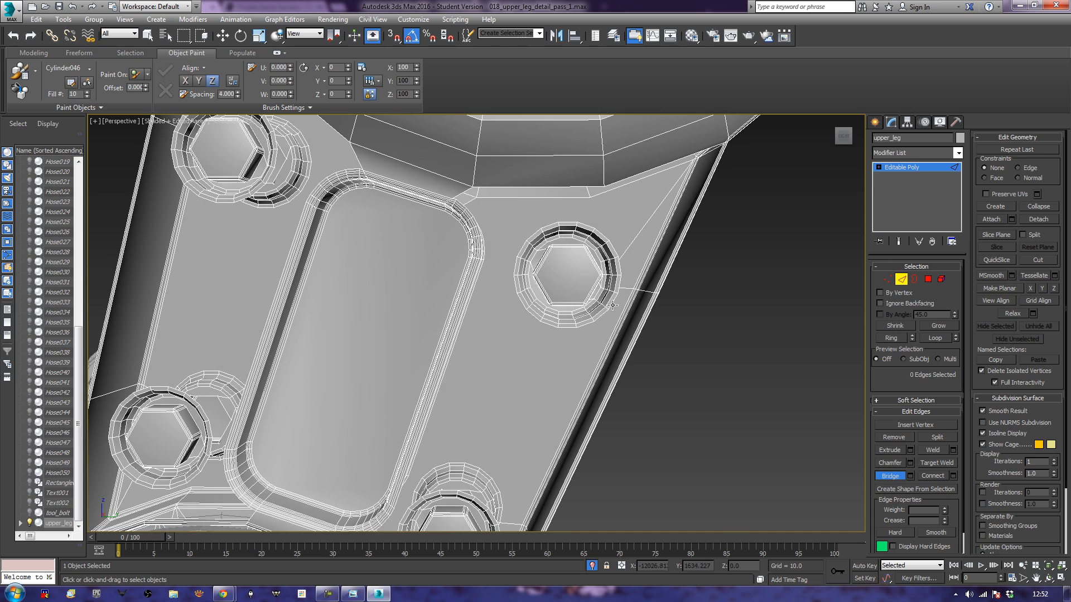
right_click(612, 262)
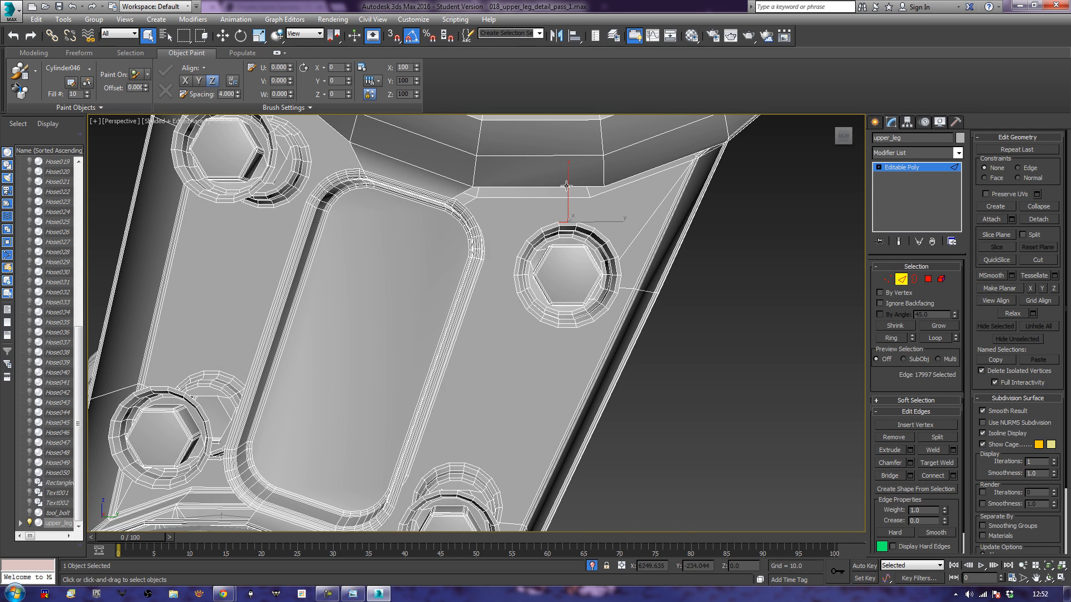
left_click(904, 477)
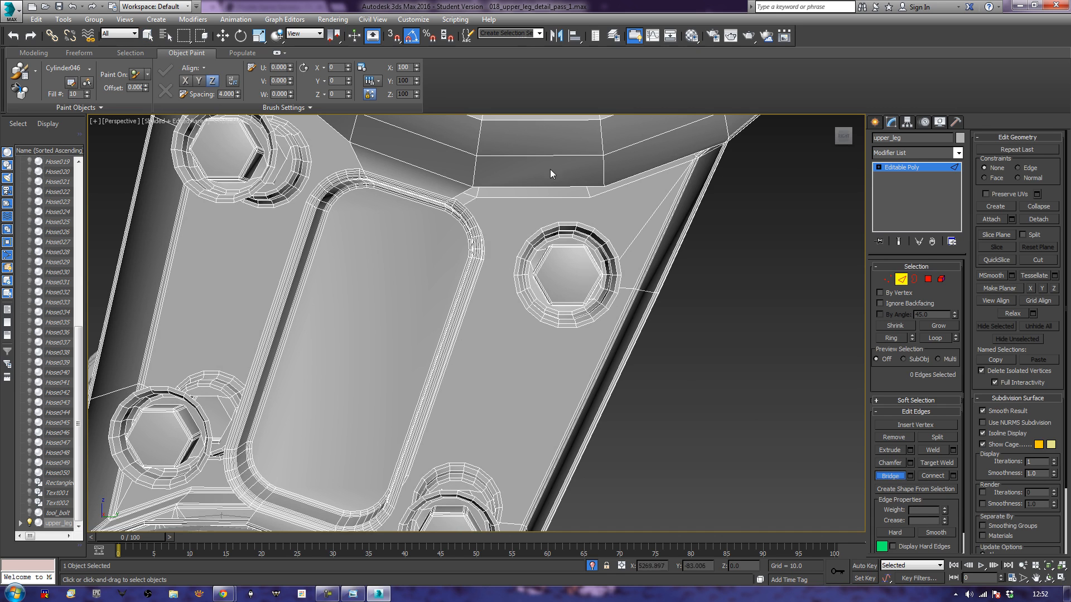
left_click(566, 224)
middle_click_drag(500, 384, 603, 180)
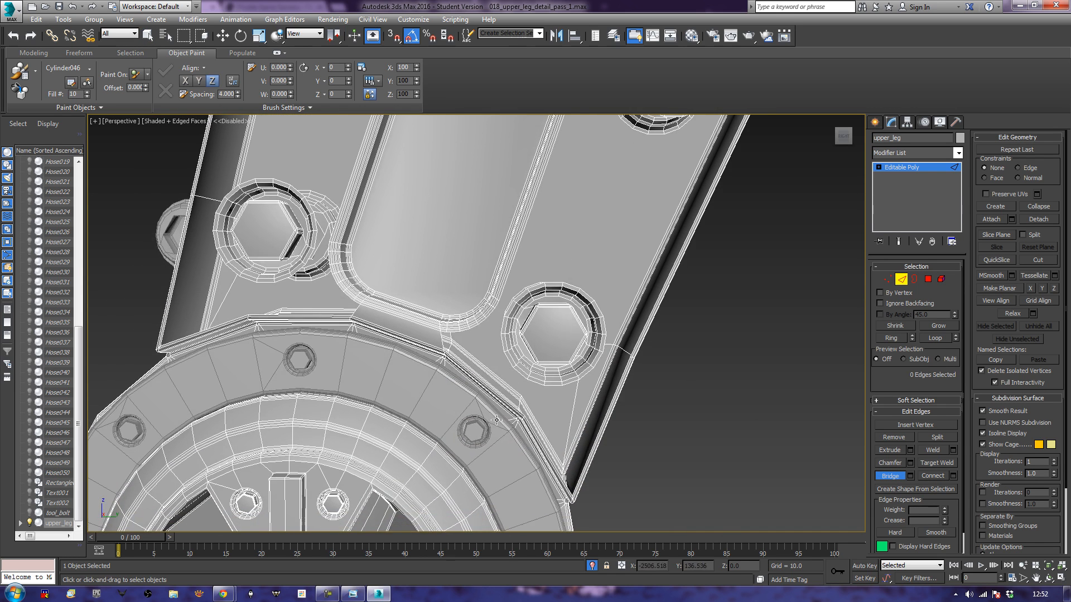
- Bridge the rim of the lower bolt on the same long side to the open edge by the round joint
middle_click_drag(493, 424, 508, 383, "alt")
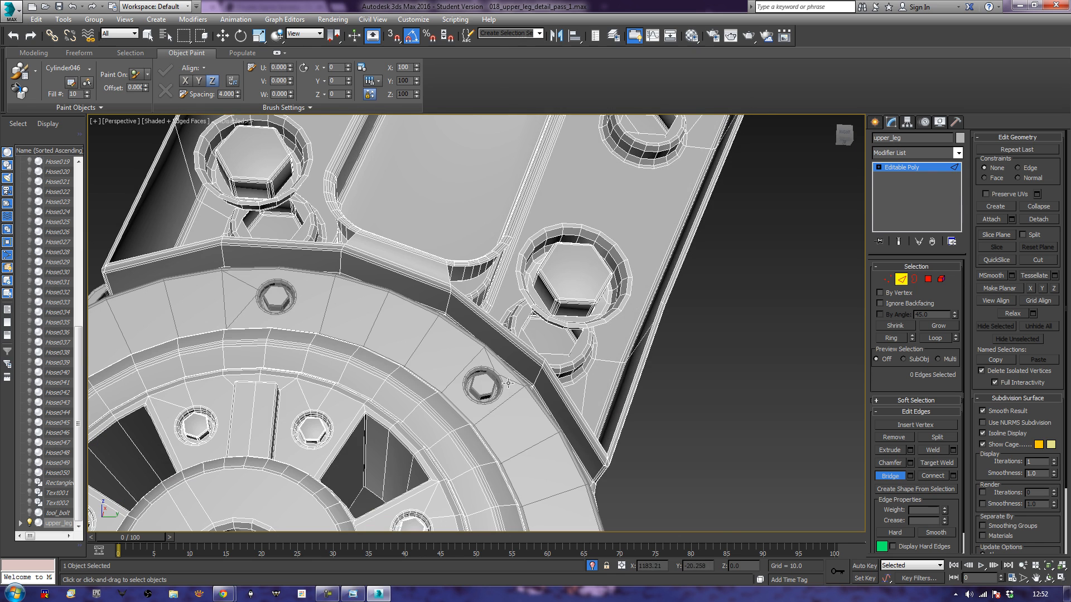
middle_click_drag(530, 338, 532, 347, "alt")
left_click(534, 339)
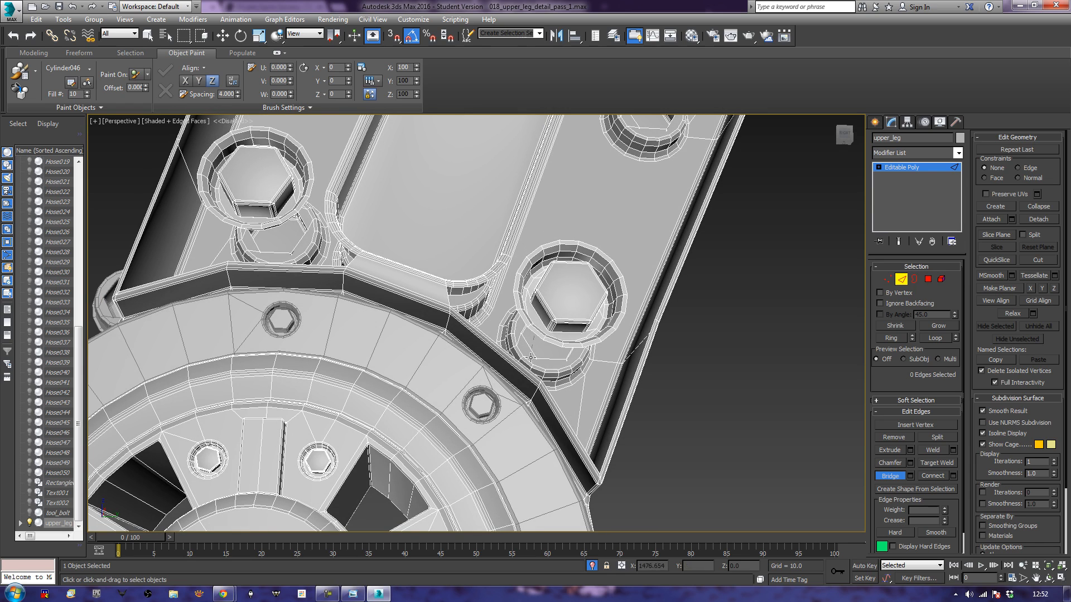
left_click(527, 367)
- Bridge the rims of the lower and upper bolts across the panel to the leg's adjacent open edges
middle_click_drag(415, 299, 568, 345)
left_click(412, 272)
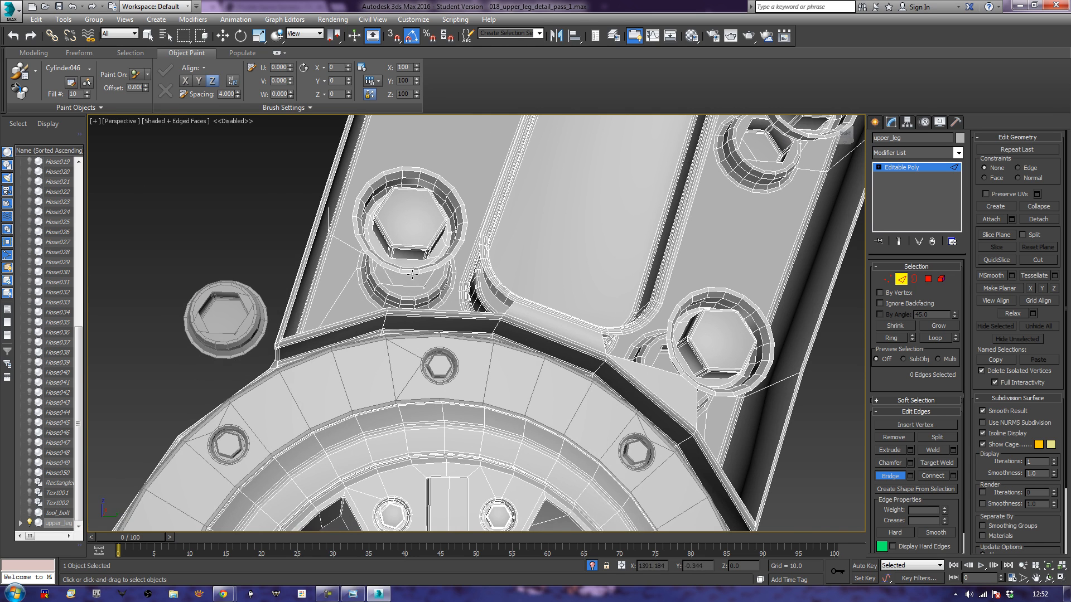
left_click(460, 311)
middle_click_drag(475, 279, 420, 265)
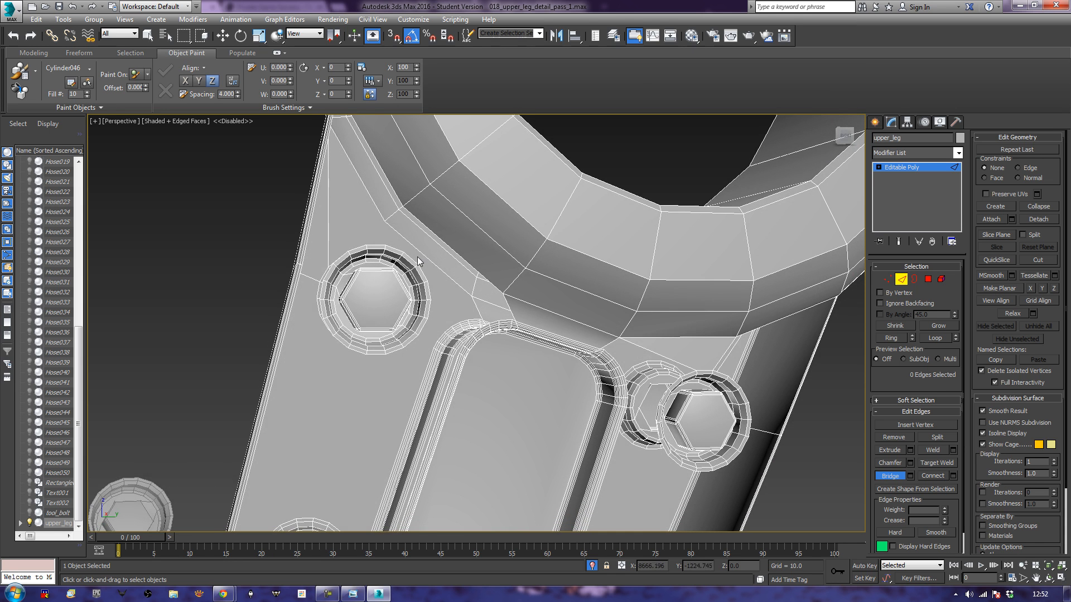
left_click(443, 246)
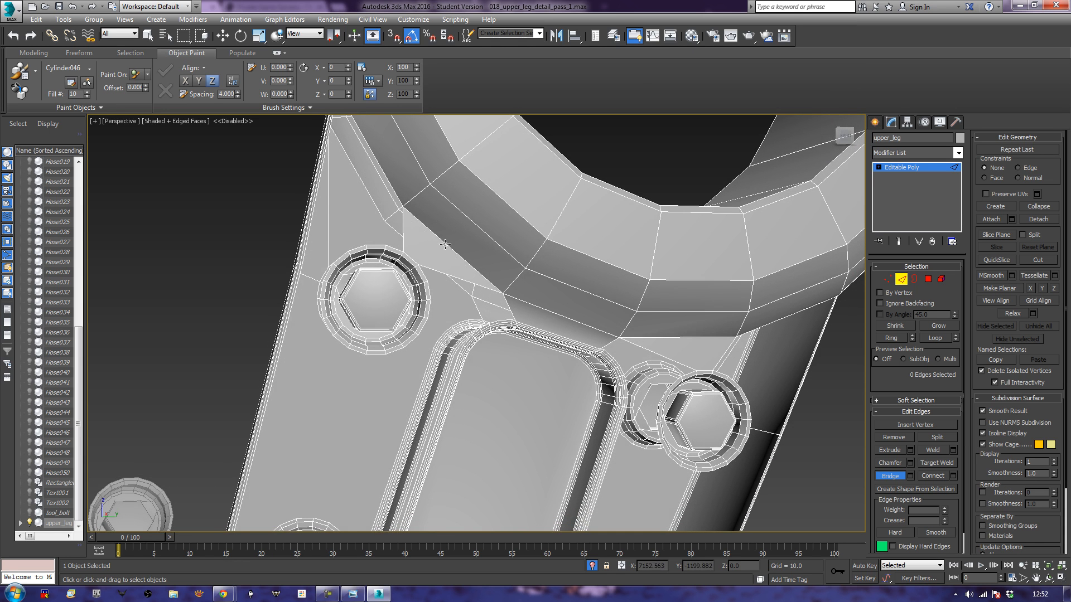
right_click(445, 239)
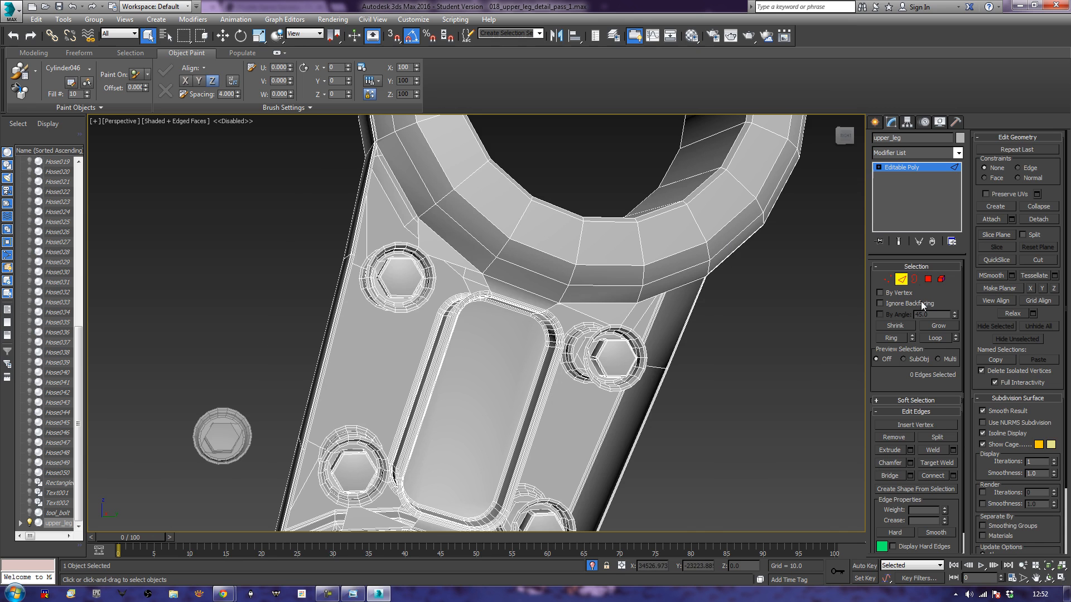
- Cap the two open borders on either side of the panel on this second side of the leg
left_click(915, 279)
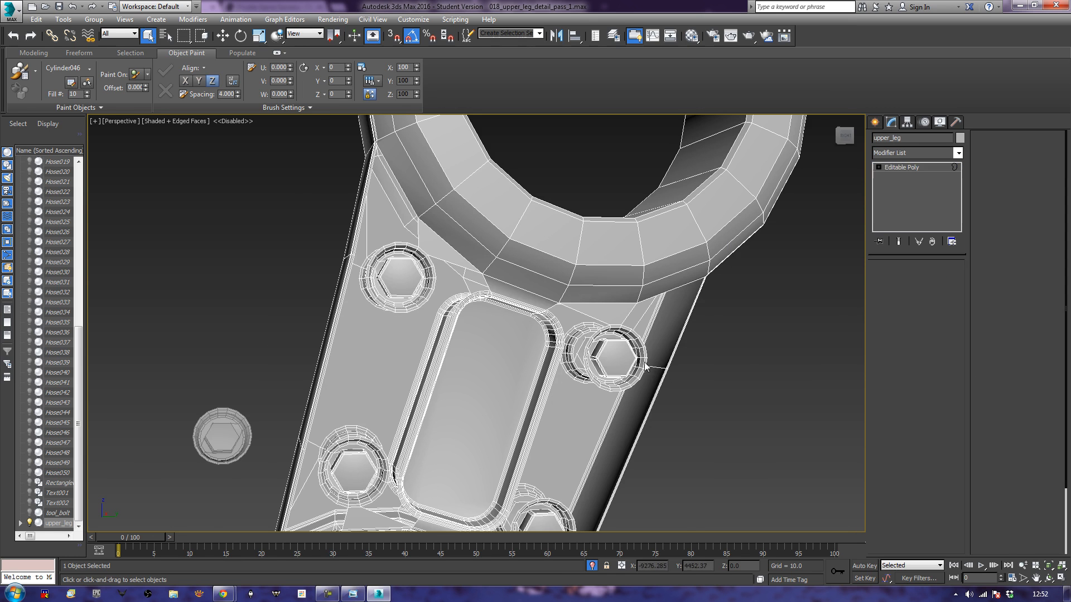
left_click(597, 389)
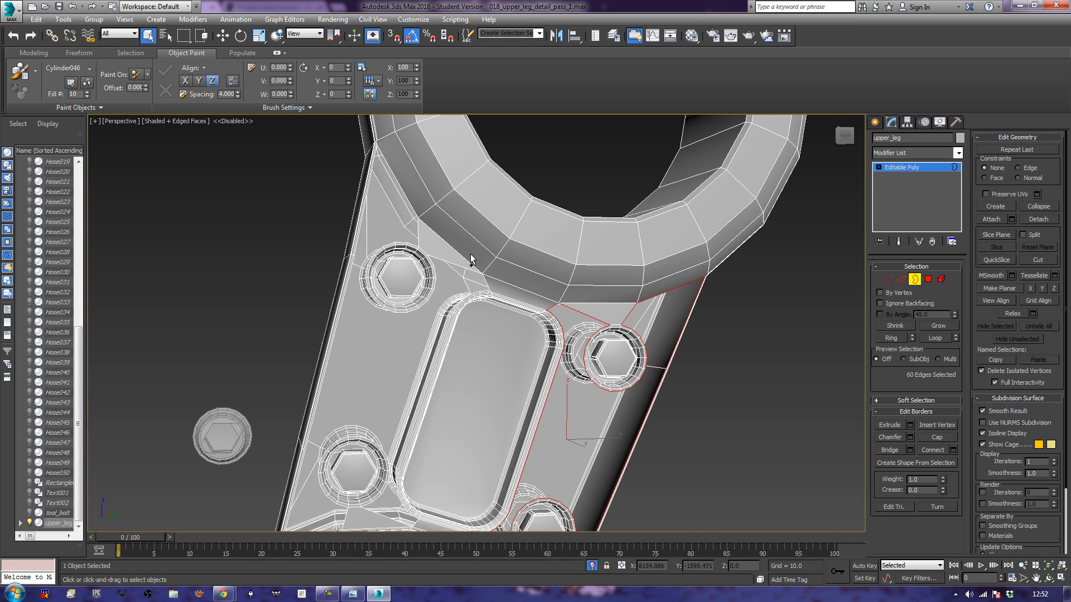
left_click(473, 271, "ctrl")
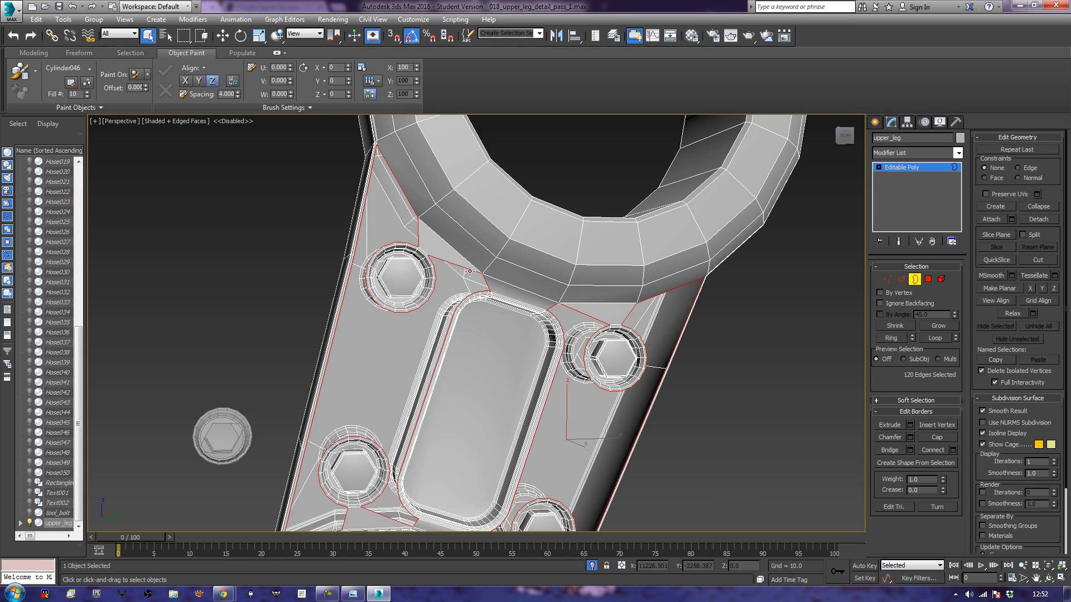
left_click(949, 437)
left_click(798, 417)
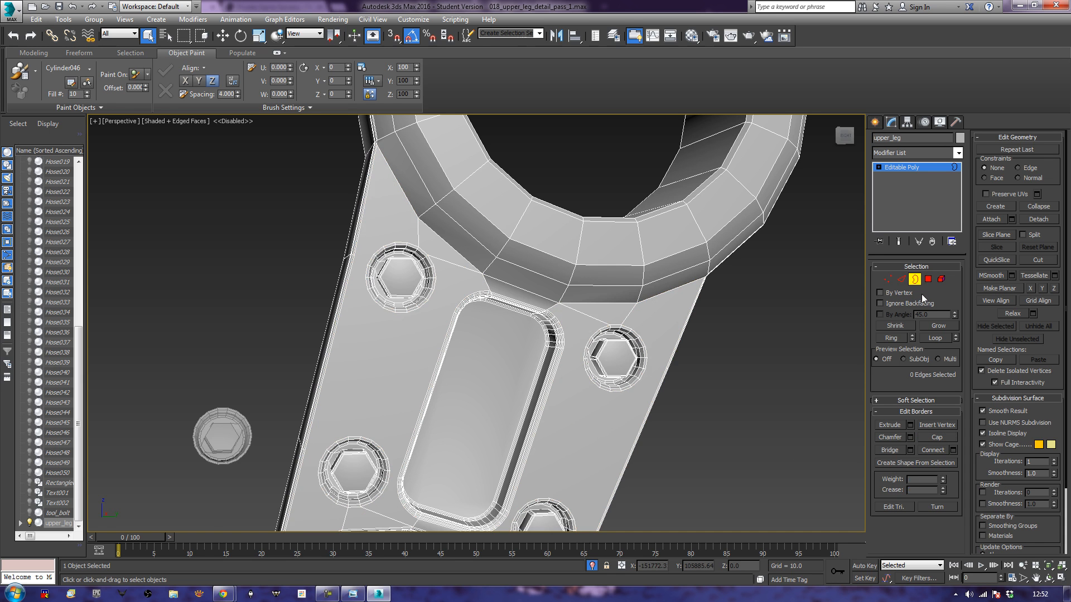
left_click(917, 279)
- Delete the spare bolt Cylinder046 beside the leg and unhide all the other scene objects
scroll(779, 357, "down", 5)
middle_click_drag(773, 335, 694, 328)
middle_click_drag(447, 335, 748, 363, "alt")
left_click_drag(707, 390, 704, 396)
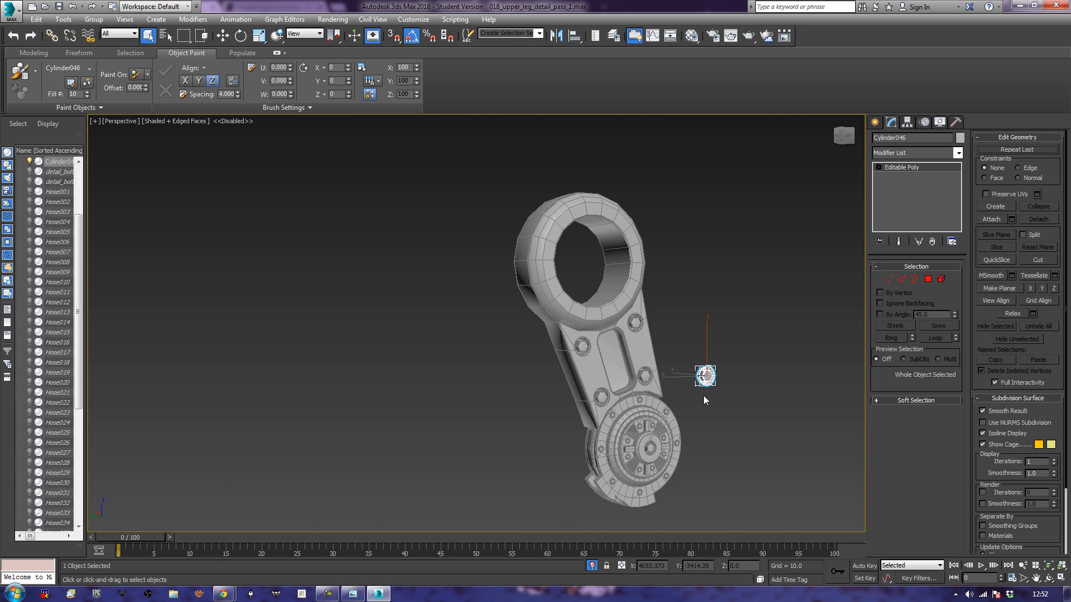
key("Delete")
middle_click_drag(704, 396, 666, 333, "alt")
right_click(666, 333)
left_click(707, 283)
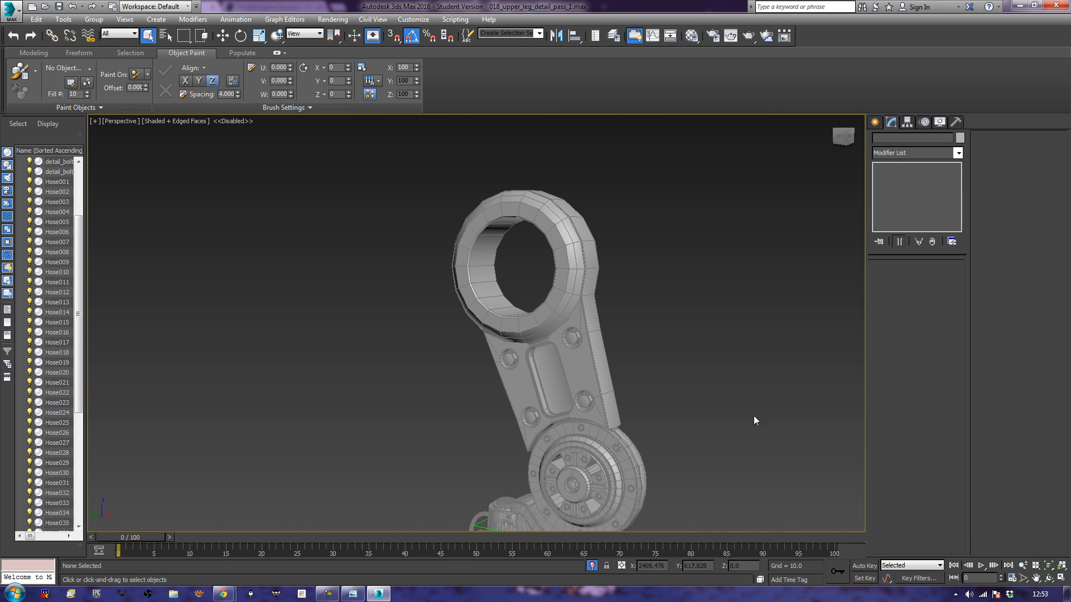
- Delete the subdivided part Box003 standing beside the Tools area
middle_click_drag(751, 413, 678, 316)
scroll(676, 314, "down", 5)
middle_click_drag(807, 461, 630, 329)
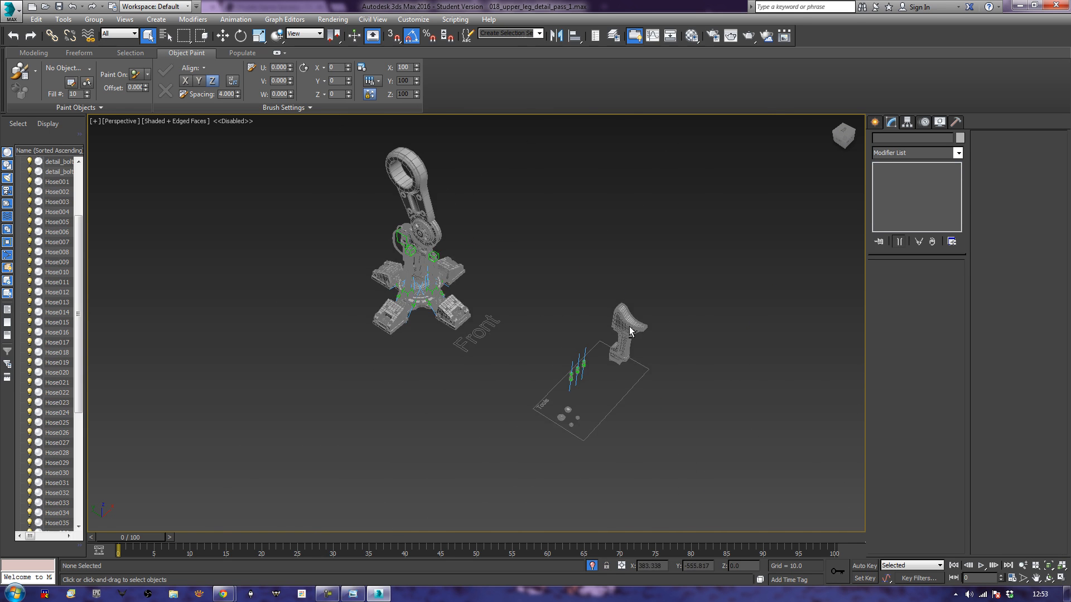
scroll(639, 403, "up", 6)
middle_click_drag(587, 384, 682, 361)
scroll(654, 427, "down", 6)
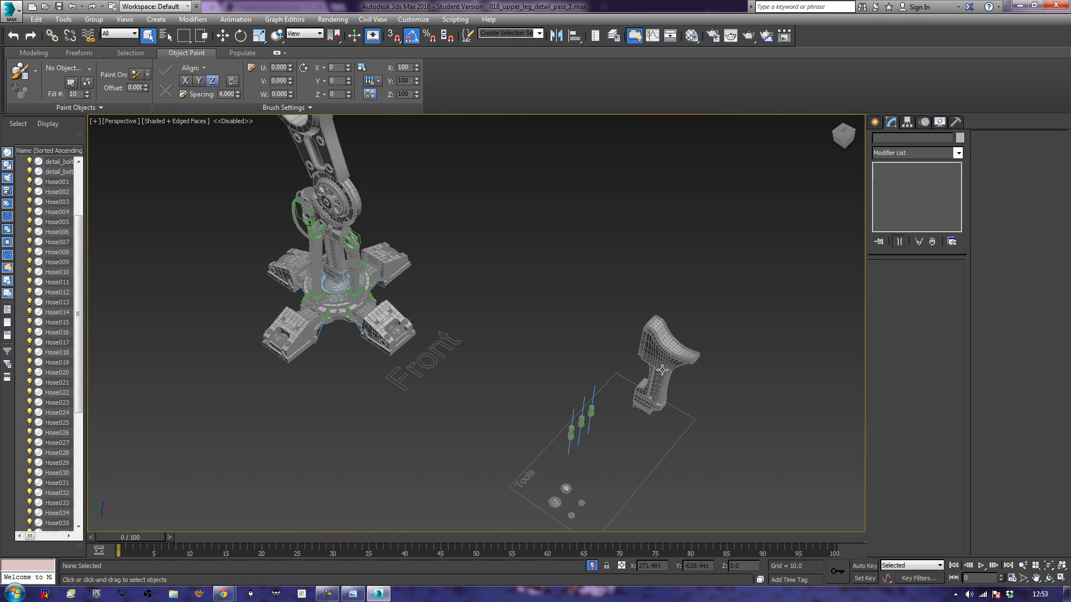
left_click(667, 358)
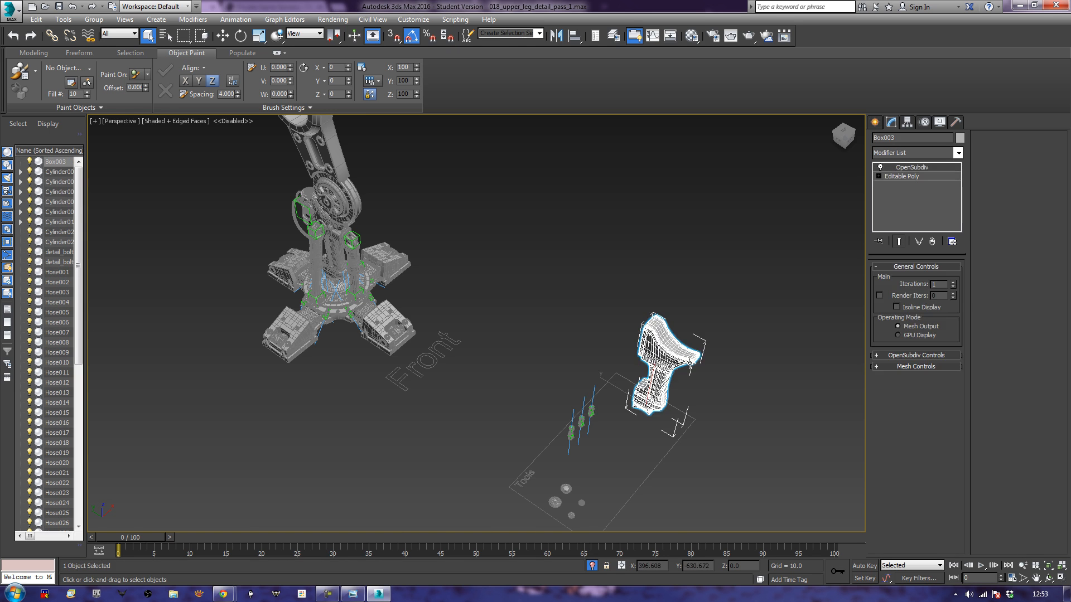
key("Delete")
- Add the round-headed bolt detail_bolt_01 from the Tools area to the list of objects to paint with
middle_click_drag(636, 426, 688, 380)
scroll(707, 366, "up", 6)
scroll(665, 408, "up", 5)
scroll(655, 416, "down", 5)
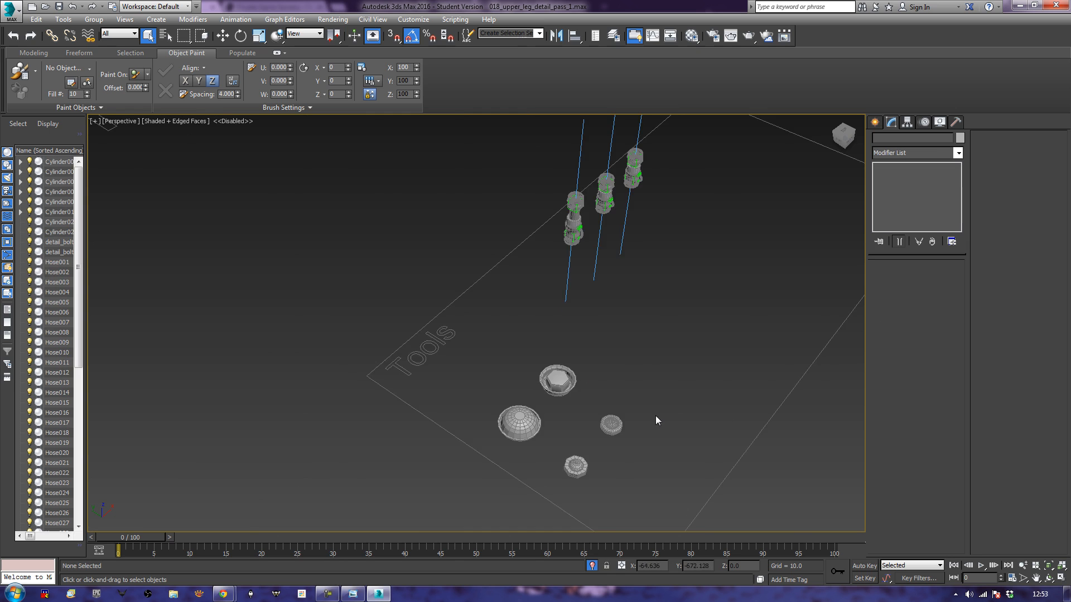
mouse_move(583, 403)
middle_mouse_down()
mouse_move(592, 371)
mouse_move(579, 395)
middle_mouse_up()
scroll(580, 395, "up", 4)
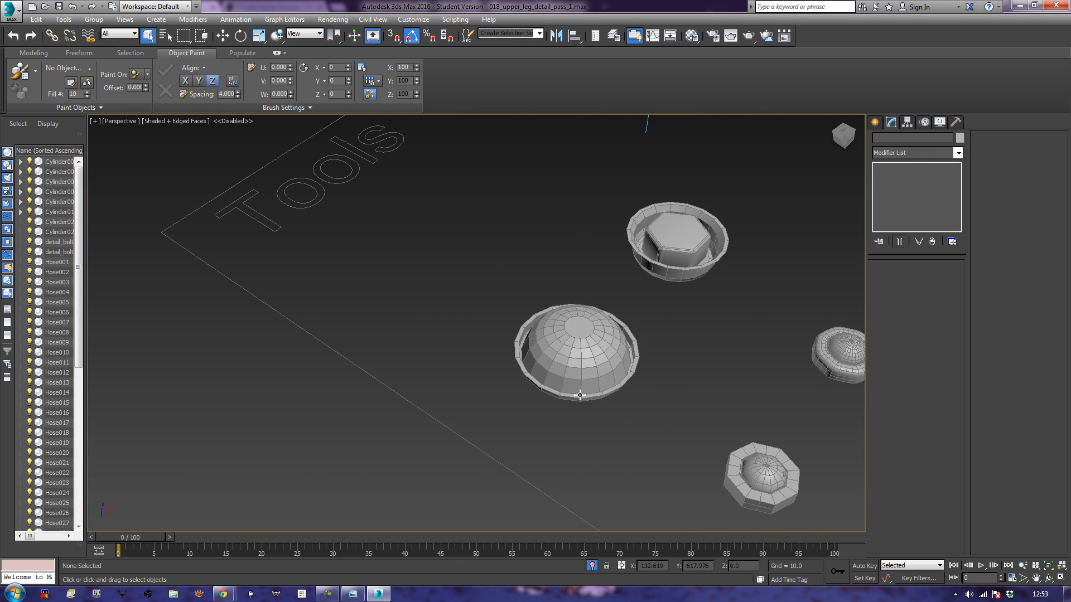
left_click(591, 348)
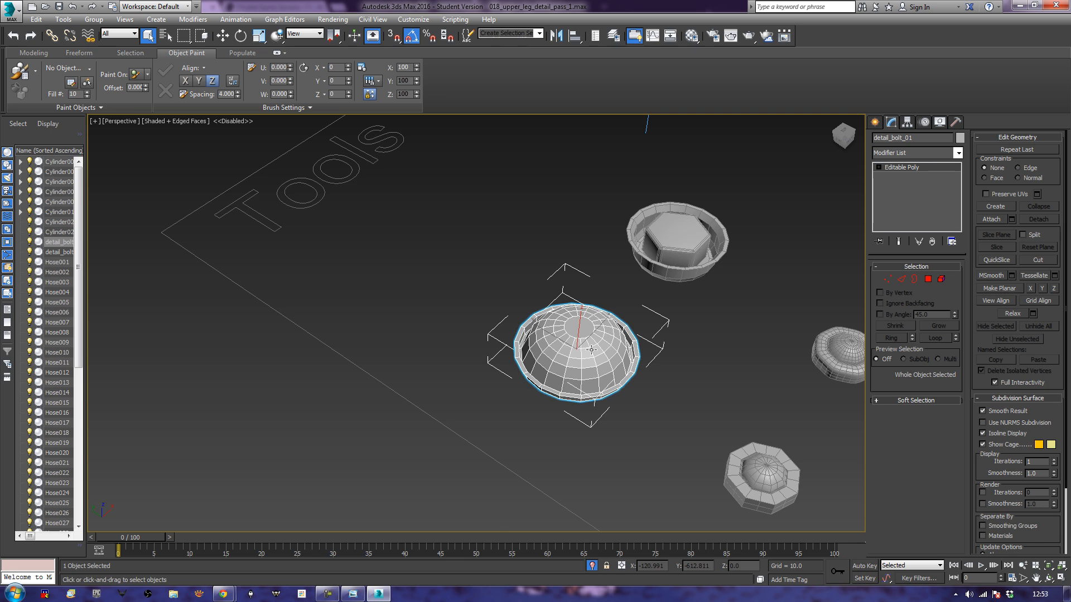
mouse_move(585, 305)
middle_mouse_down()
mouse_move(595, 316)
mouse_move(586, 316)
middle_mouse_up()
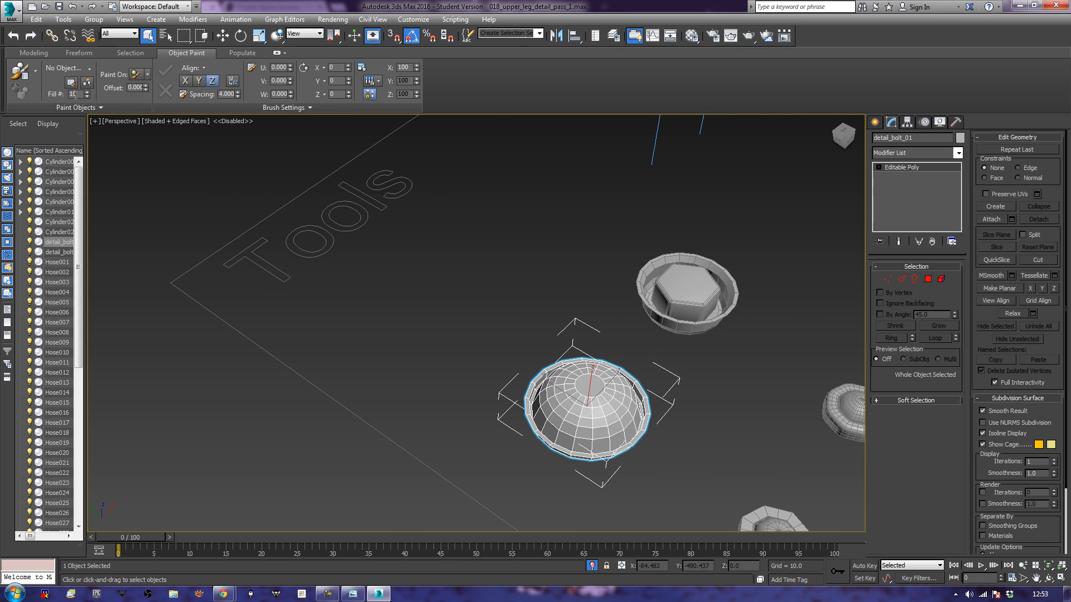
left_click(71, 82)
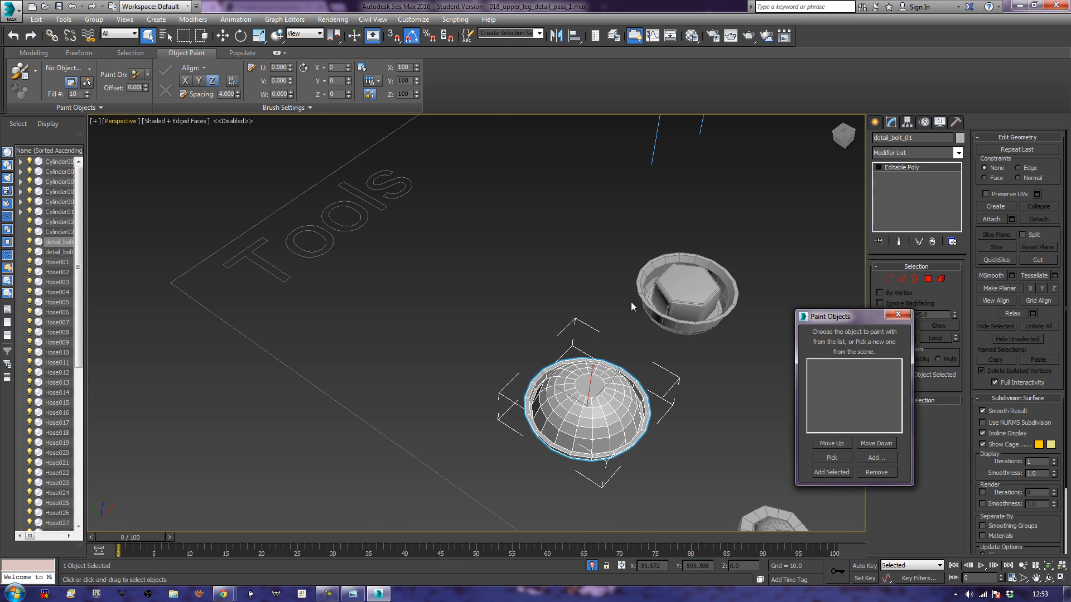
left_click(834, 473)
- Select upper_leg and isolate it, facing its large ring
middle_click_drag(476, 221, 591, 374)
scroll(591, 374, "down", 5)
middle_click_drag(506, 284, 560, 402)
left_click(502, 282)
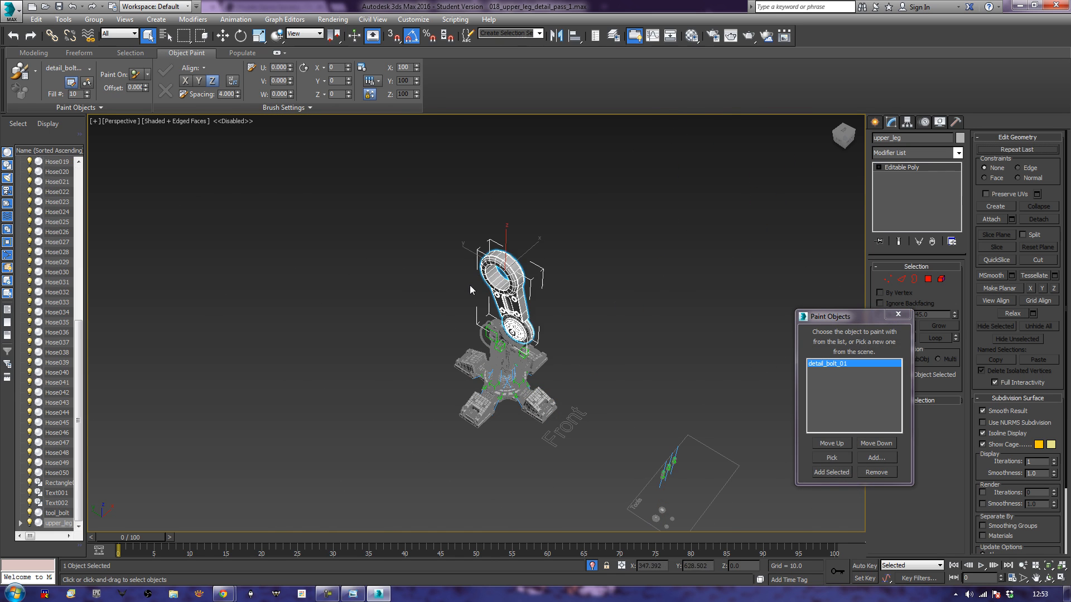
right_click(515, 278)
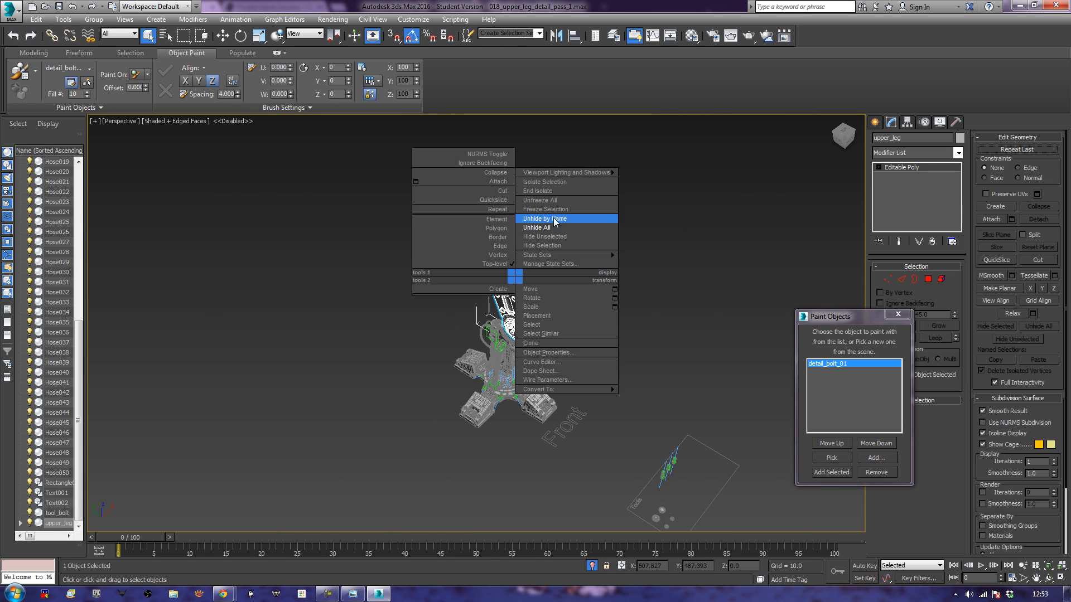
left_click(566, 187)
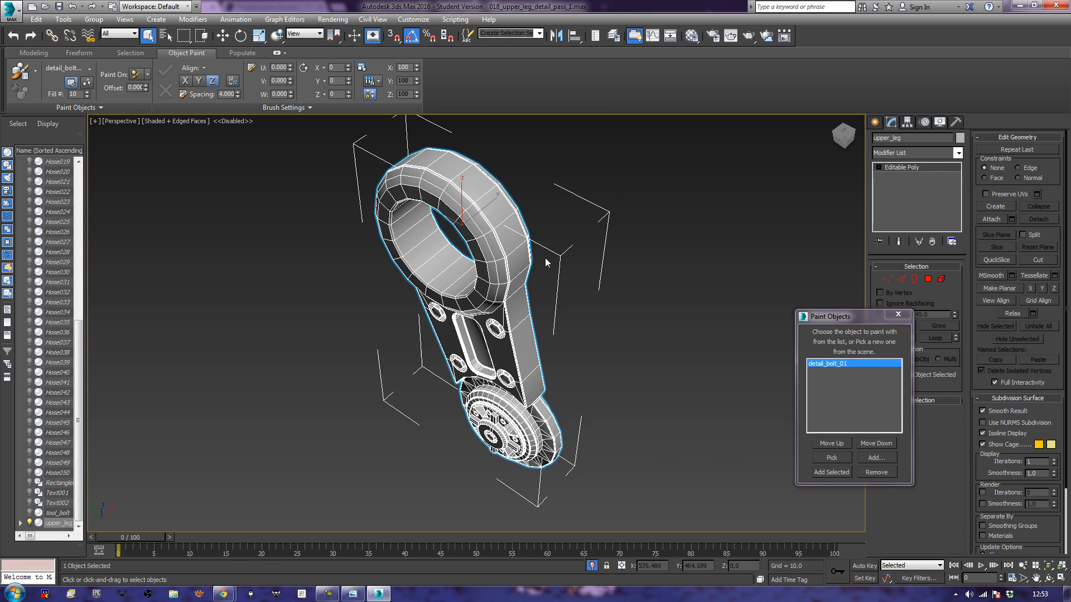
middle_click_drag(546, 326, 631, 312, "alt")
scroll(577, 282, "up", 3)
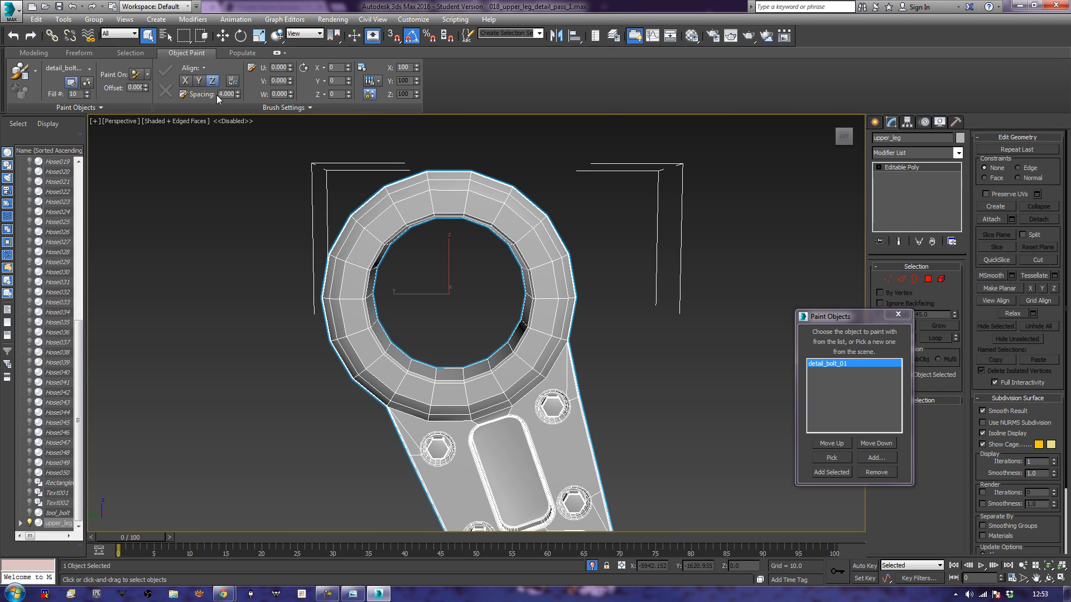
left_click(20, 71)
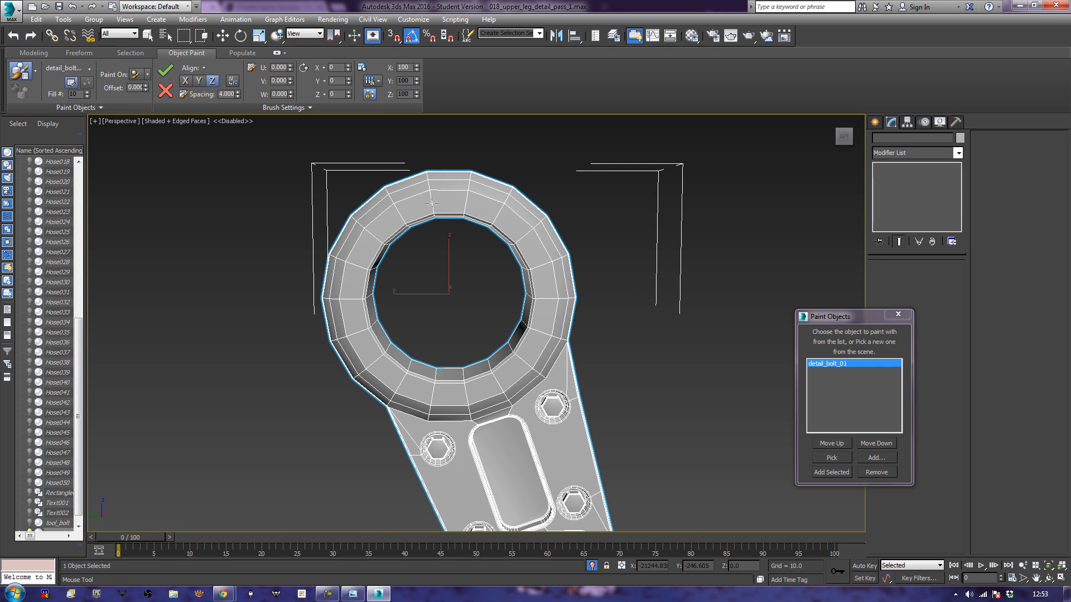
mouse_move(669, 269)
middle_mouse_down("alt")
mouse_move(607, 265)
mouse_move(720, 268)
mouse_move(643, 271)
mouse_move(666, 263)
middle_mouse_up("alt")
key("F3")
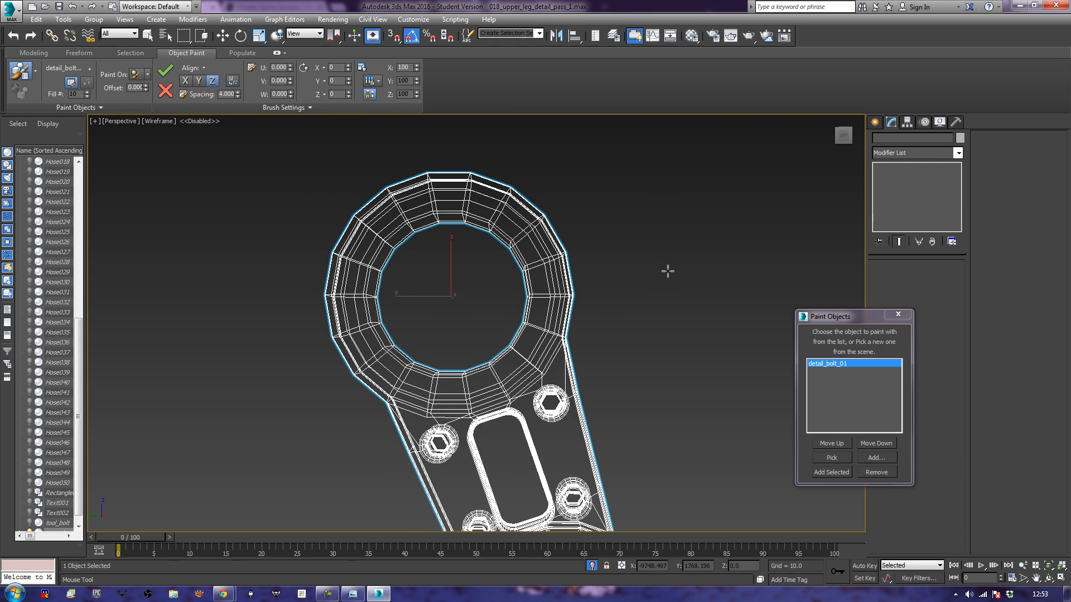
key("F3")
right_click(677, 313)
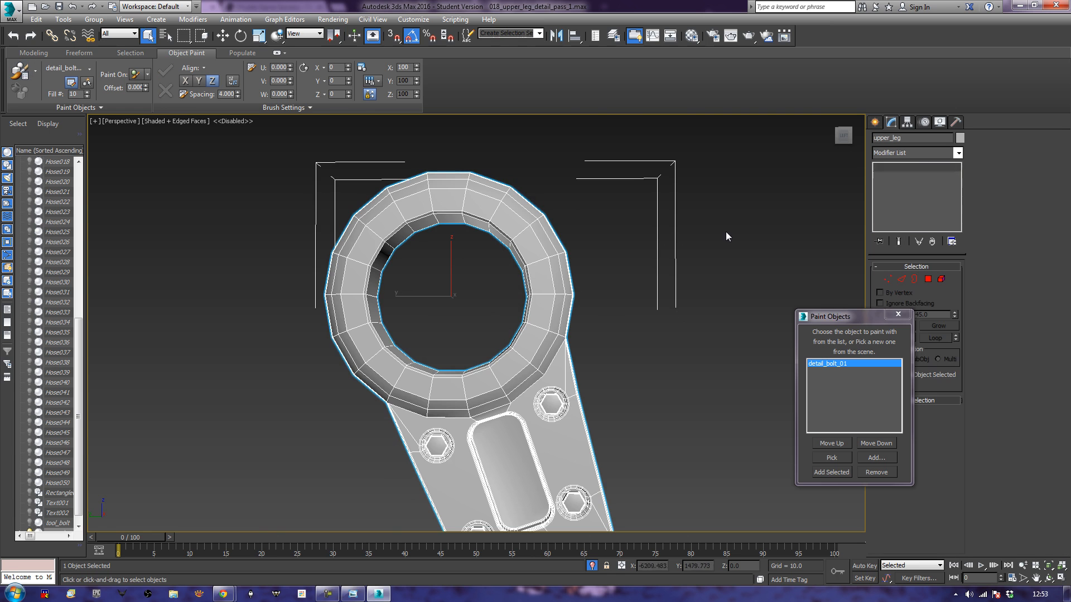
- End the isolation, frame upper_leg and activate object painting with detail_bolt_01
right_click(748, 228)
left_click(782, 135)
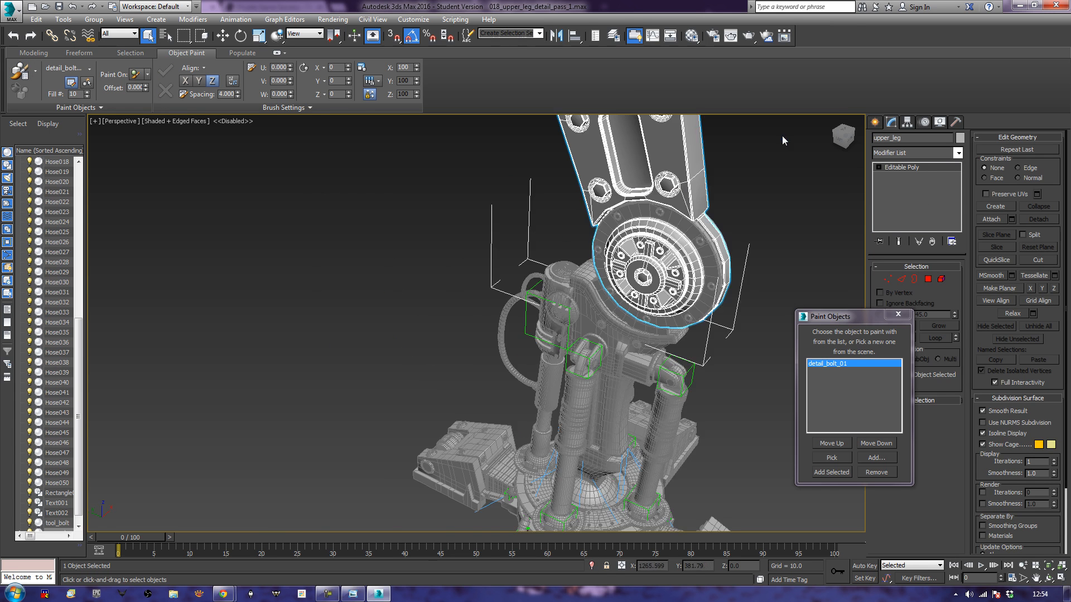
key("z")
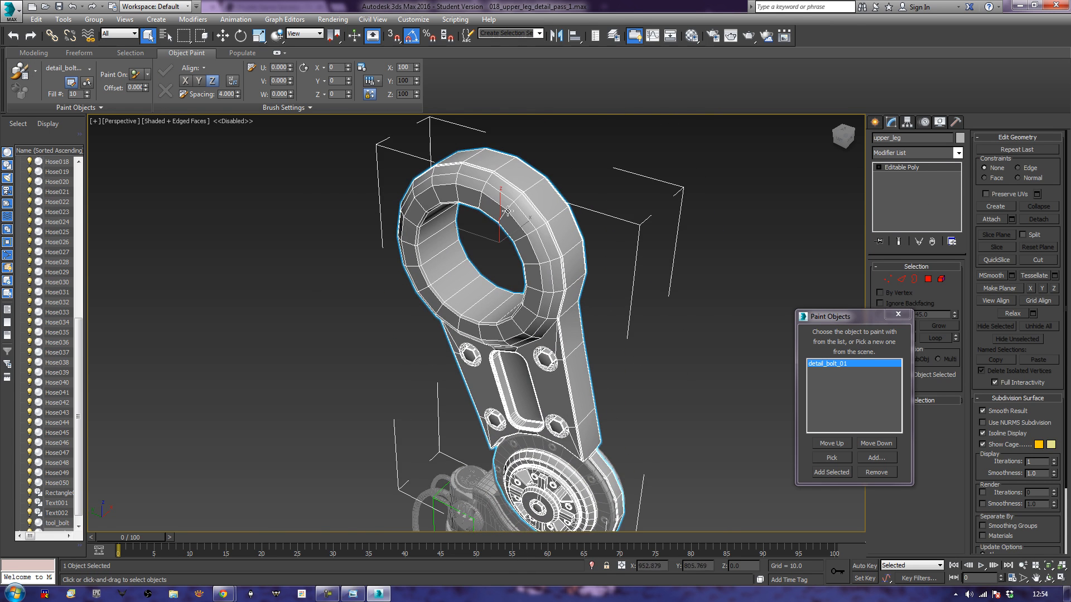
left_click(20, 71)
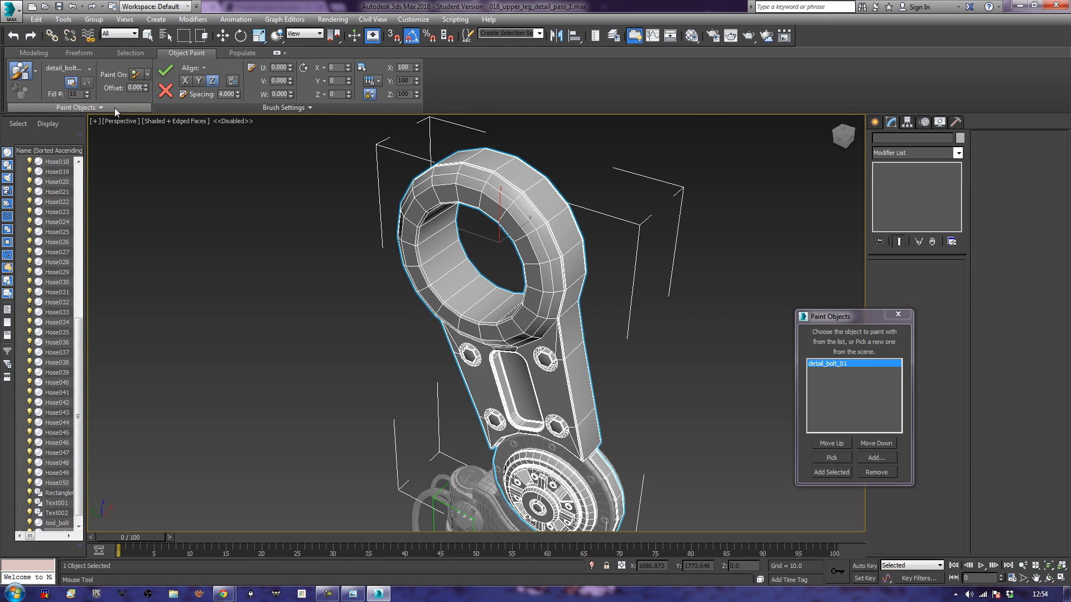
- Try painting single detail_bolt_01 copies onto the ring of upper_leg, undoing each attempt
left_click(529, 168)
key("ctrl+z")
middle_click_drag(468, 242, 467, 204, "alt")
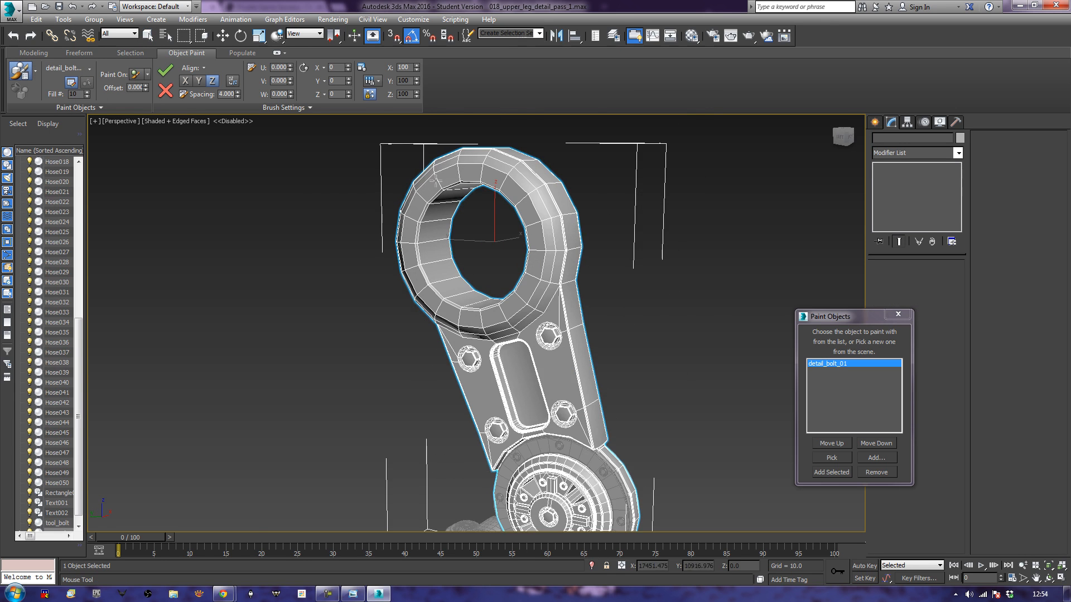
middle_click_drag(410, 250, 463, 337, "alt")
scroll(463, 337, "up", 3)
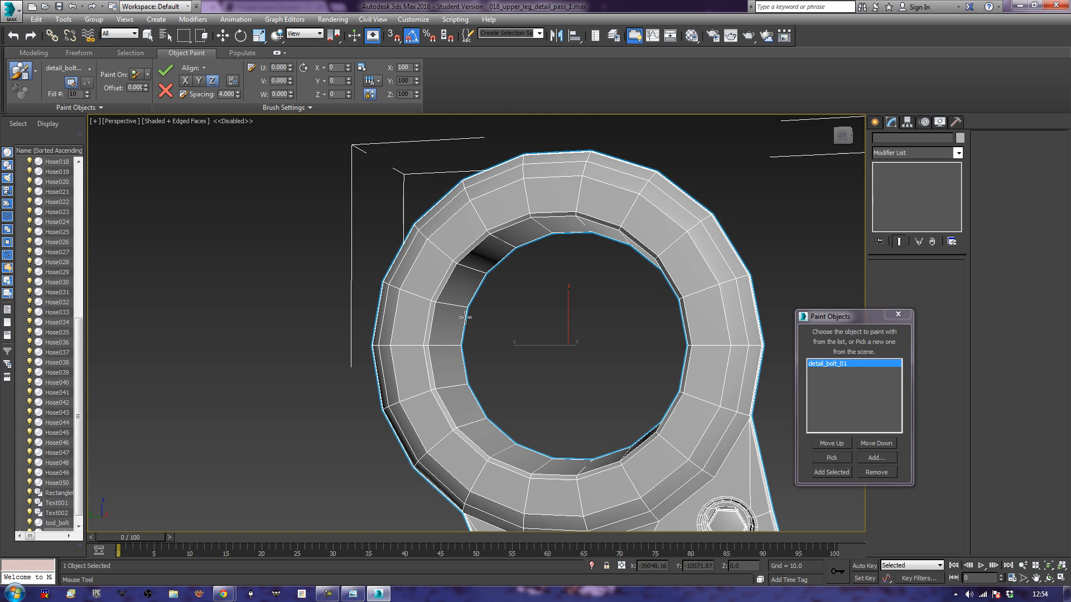
left_click(478, 217)
middle_click_drag(646, 272, 443, 282, "alt")
middle_click_drag(529, 277, 400, 291)
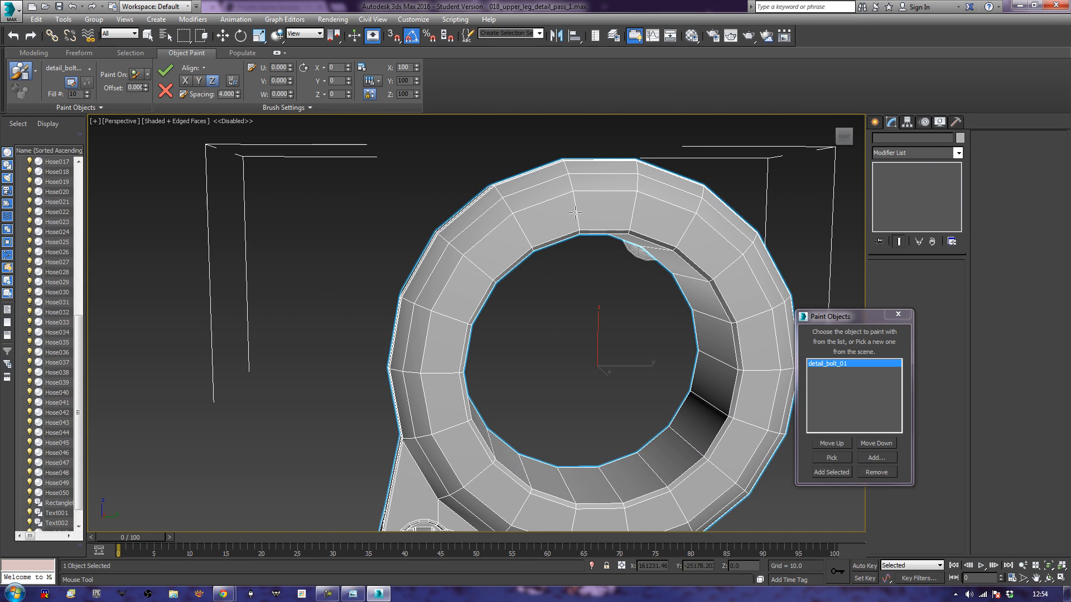
key("ctrl+z")
- Paint one detail_bolt_01 on the top segment of the ring, on each of its two faces
mouse_move(491, 268)
middle_mouse_down("alt")
mouse_move(636, 284)
mouse_move(698, 277)
middle_mouse_up("alt")
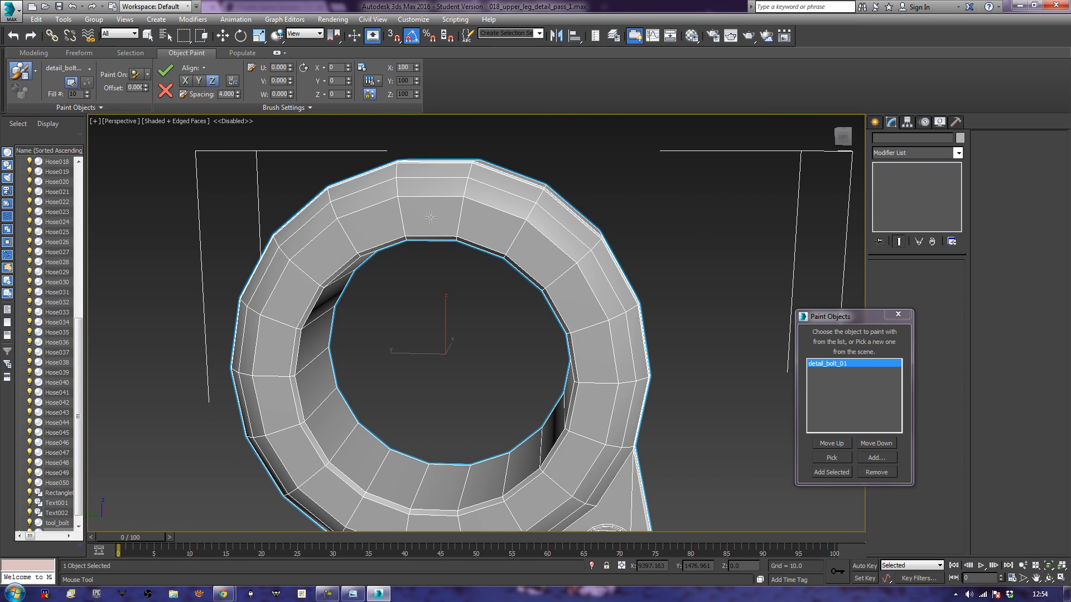
left_click(430, 217)
mouse_move(431, 217)
middle_mouse_down("alt")
mouse_move(370, 242)
mouse_move(444, 274)
mouse_move(473, 232)
middle_mouse_up("alt")
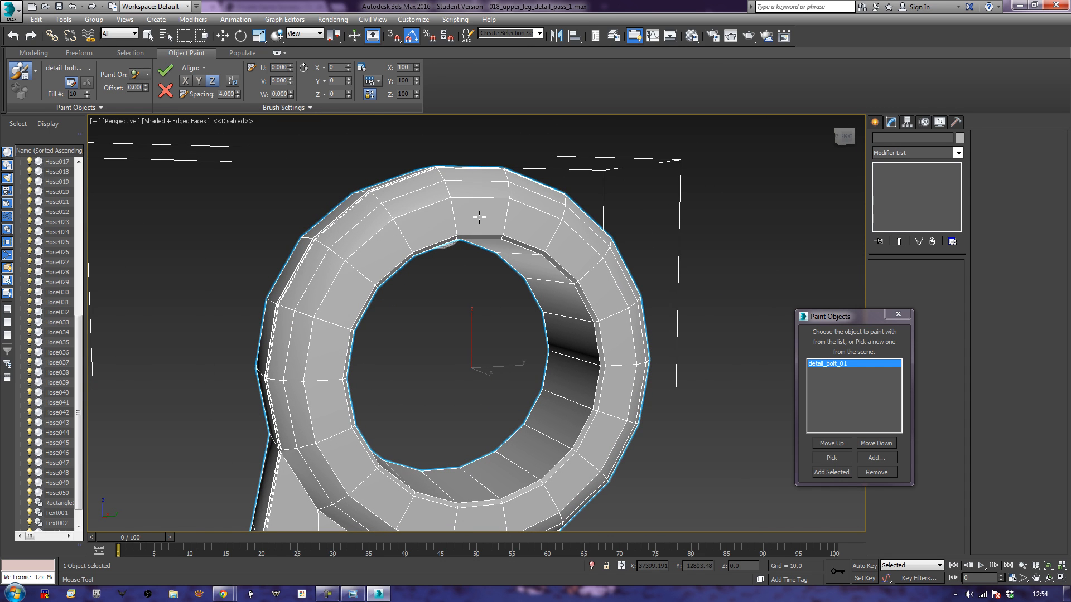
left_click(480, 217)
mouse_move(480, 217)
middle_mouse_down("alt")
mouse_move(436, 234)
mouse_move(600, 277)
mouse_move(535, 201)
middle_mouse_up("alt")
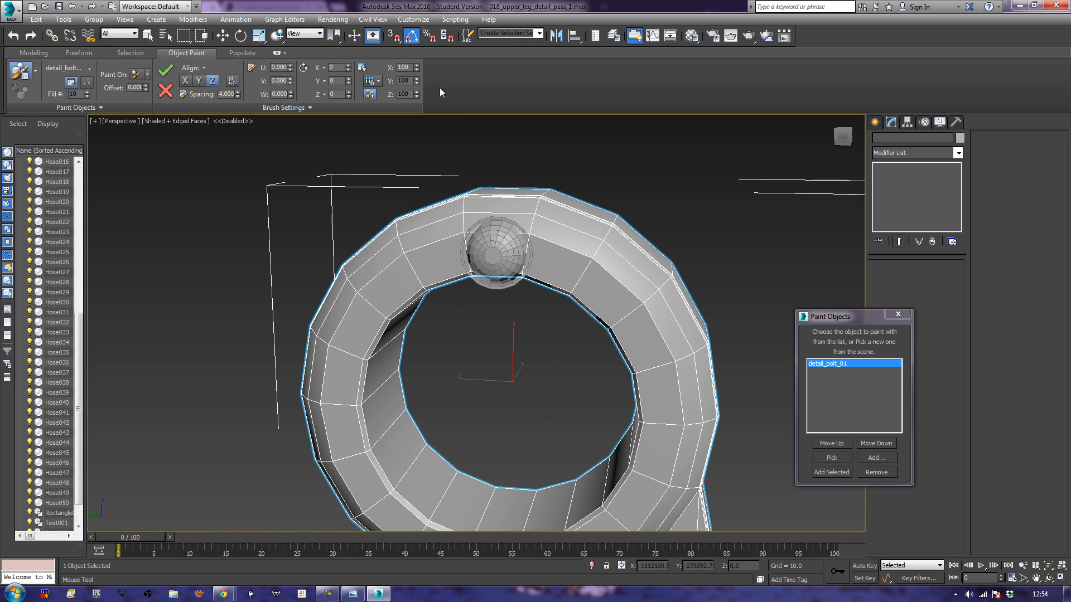
- Scale the painted bolts to 40 on all axes, close the paint object list and finish painting
left_click_drag(416, 70, 413, 105)
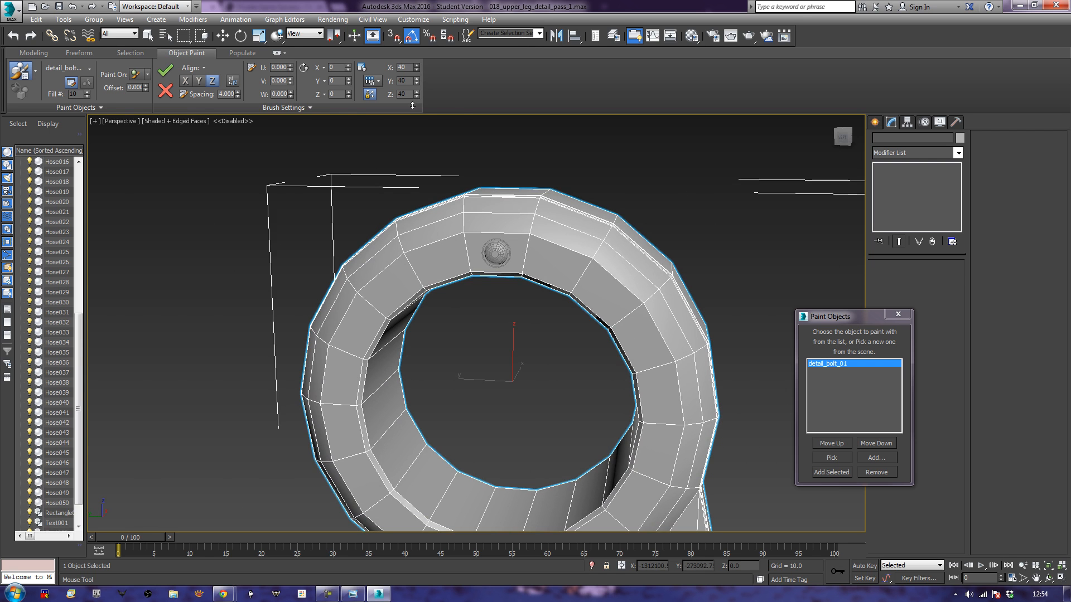
left_click(896, 316)
middle_click_drag(370, 296, 344, 279, "alt")
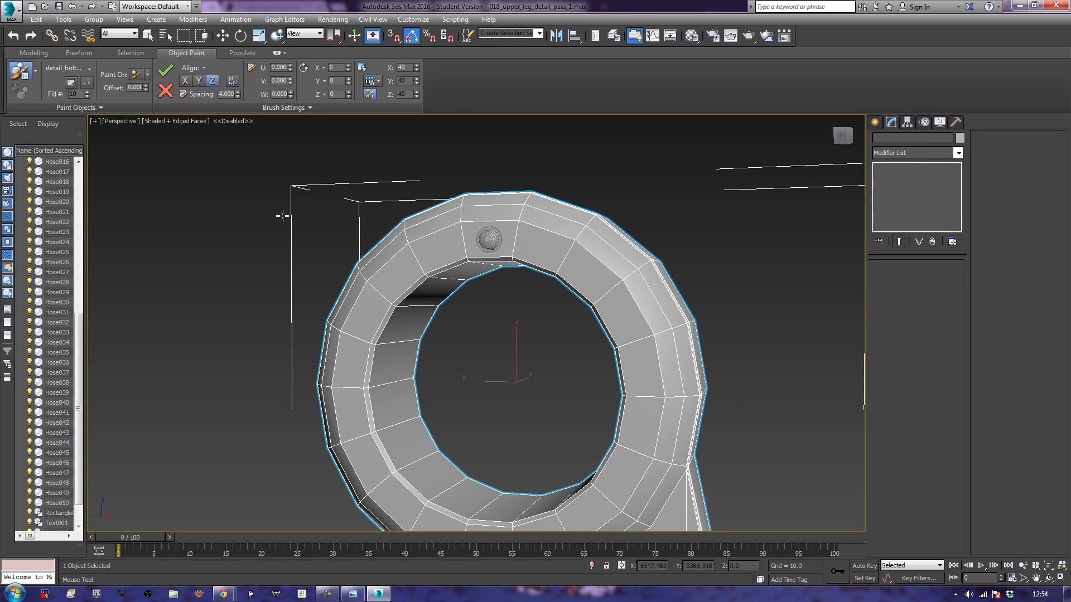
key("q")
- Align only the pivot of detail_bolt_003 to the pivot point of upper_leg in X, Y and Z position
left_click(489, 240)
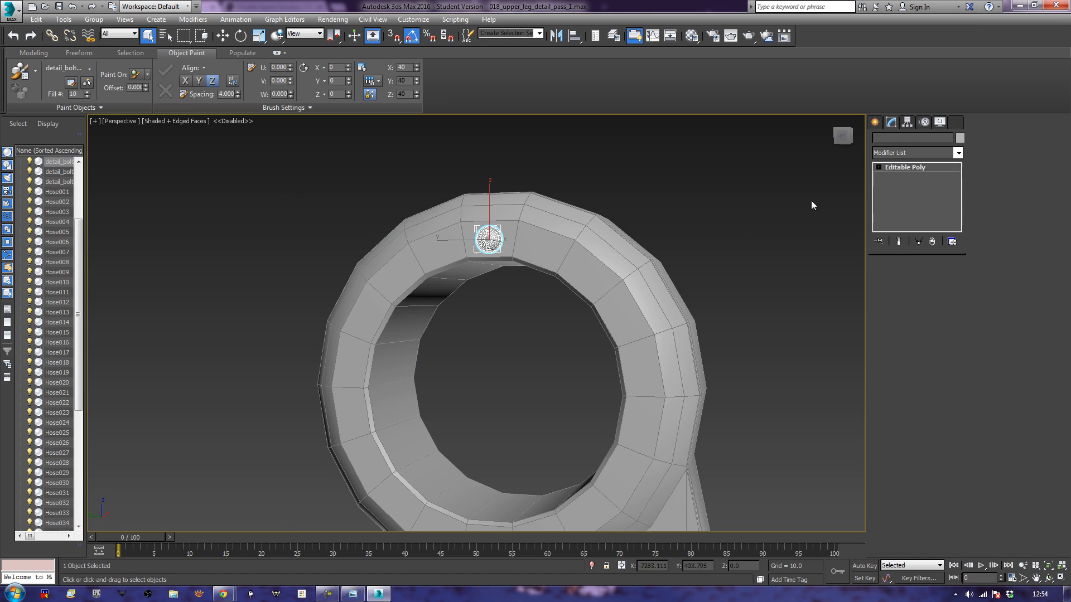
left_click(907, 123)
left_click(916, 192)
left_click(573, 39)
left_click(391, 240)
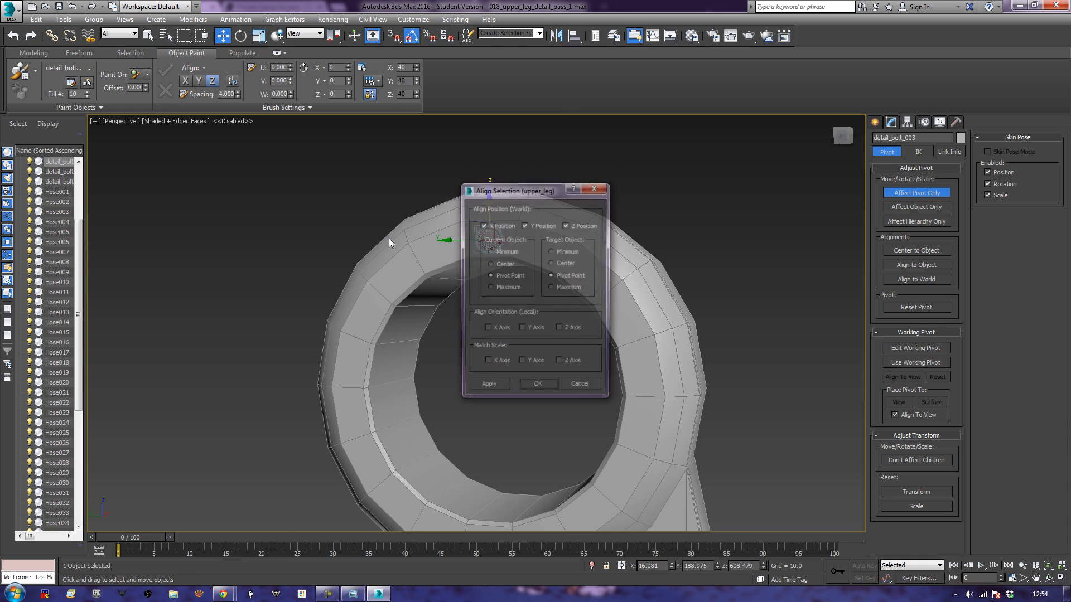
left_click(534, 383)
middle_click_drag(651, 371, 573, 353, "alt")
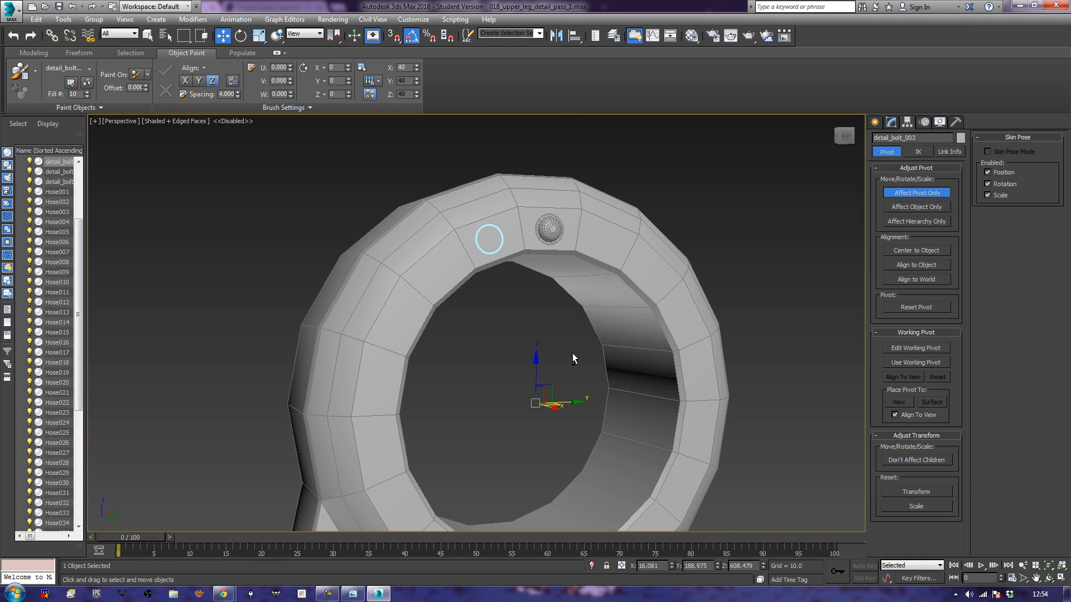
- Align the pivot of detail_bolt_004 on the opposite face to upper_leg's pivot point, and leave pivot-only editing
right_click(546, 357)
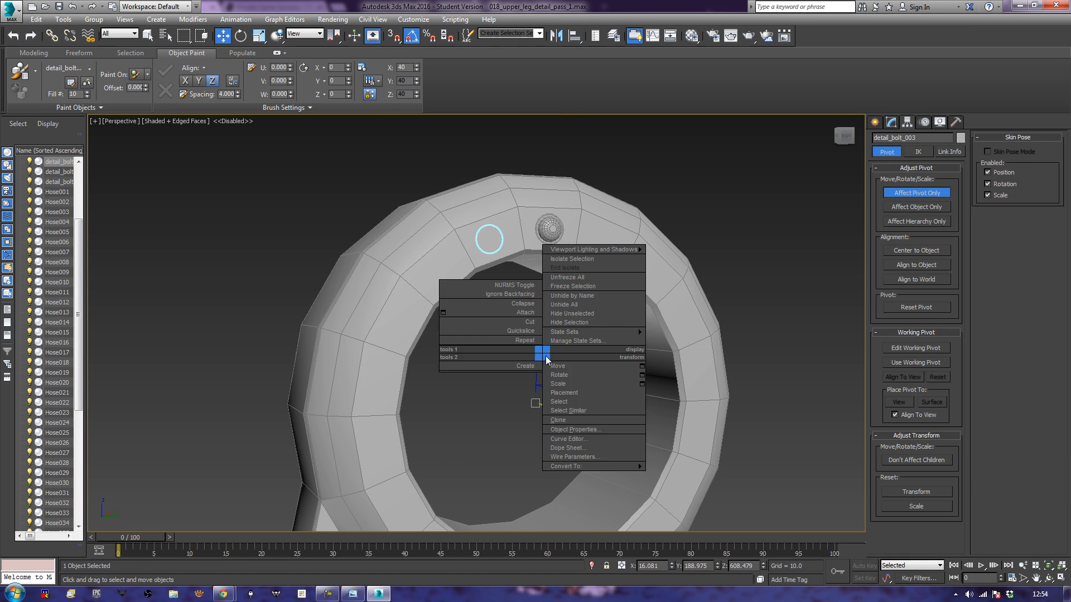
left_click(628, 181)
left_click(554, 222)
left_click(553, 222)
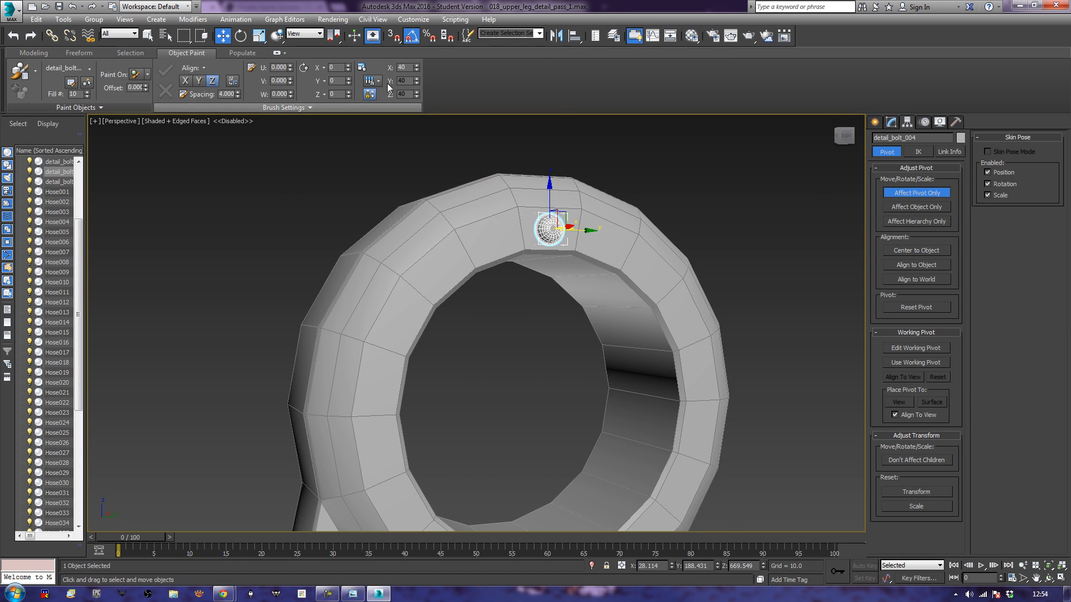
left_click(574, 38)
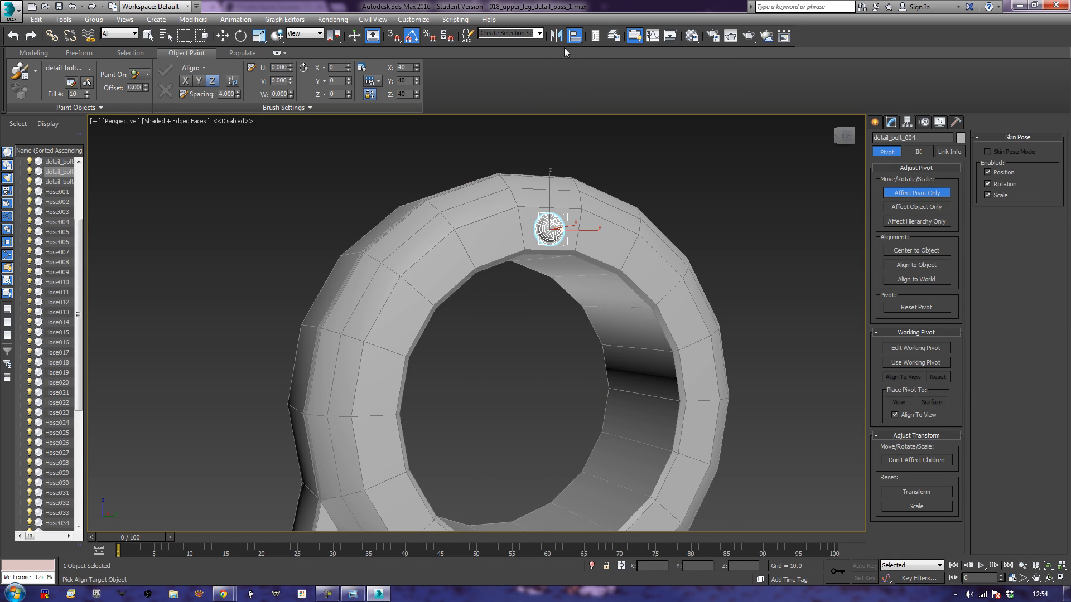
left_click(436, 250)
left_click(546, 391)
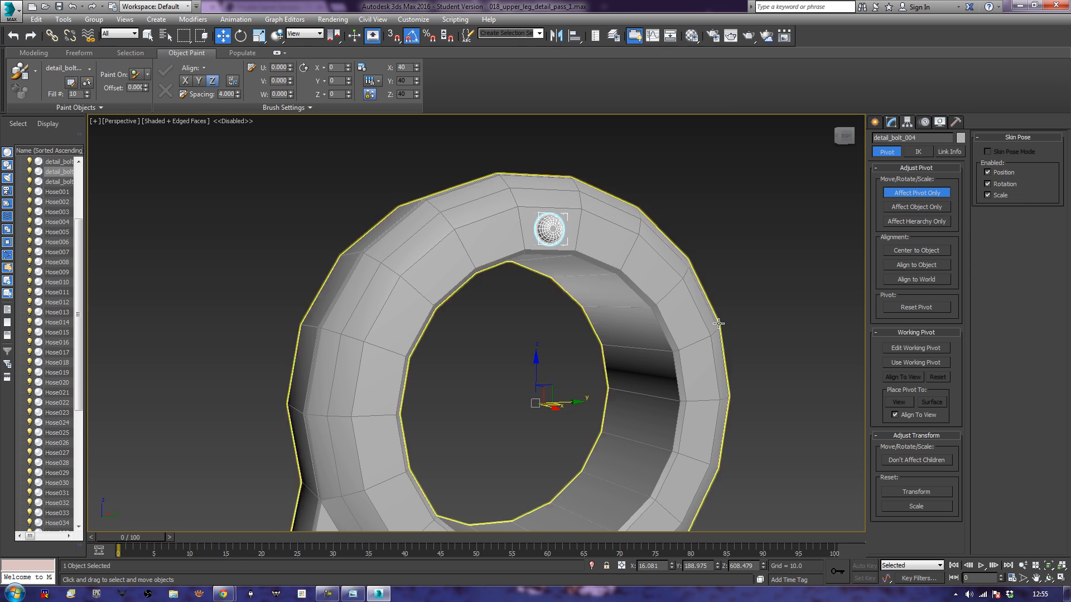
left_click(899, 195)
- Clone detail_bolt_003 around the ring as 8 copies, rotated in 40-degree increments about the ring's centre
middle_click_drag(610, 397, 613, 329)
scroll(613, 335, "down", 5)
middle_click_drag(460, 306, 588, 320, "alt")
scroll(561, 309, "up", 5)
scroll(578, 301, "down", 3)
left_click(582, 279)
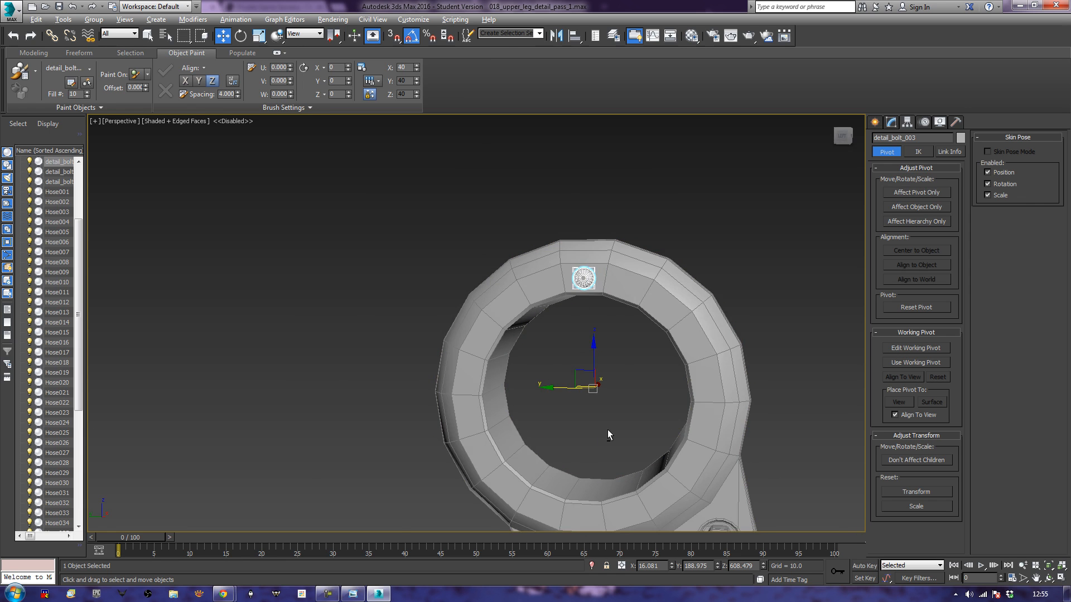
middle_click_drag(603, 433, 610, 429, "alt")
key("e")
left_click_drag(552, 377, 510, 374)
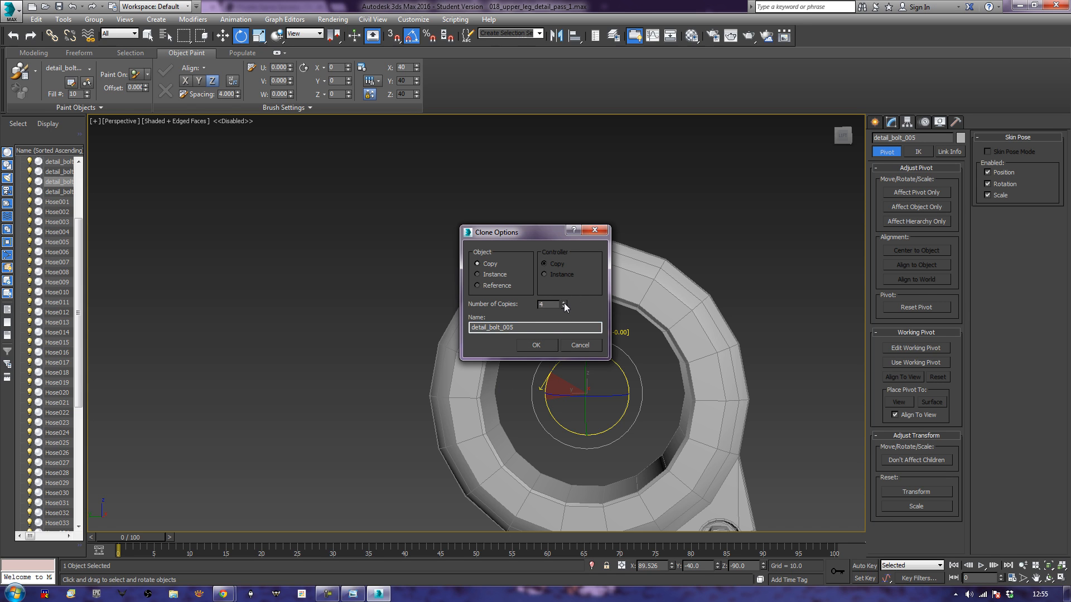
left_click(550, 347)
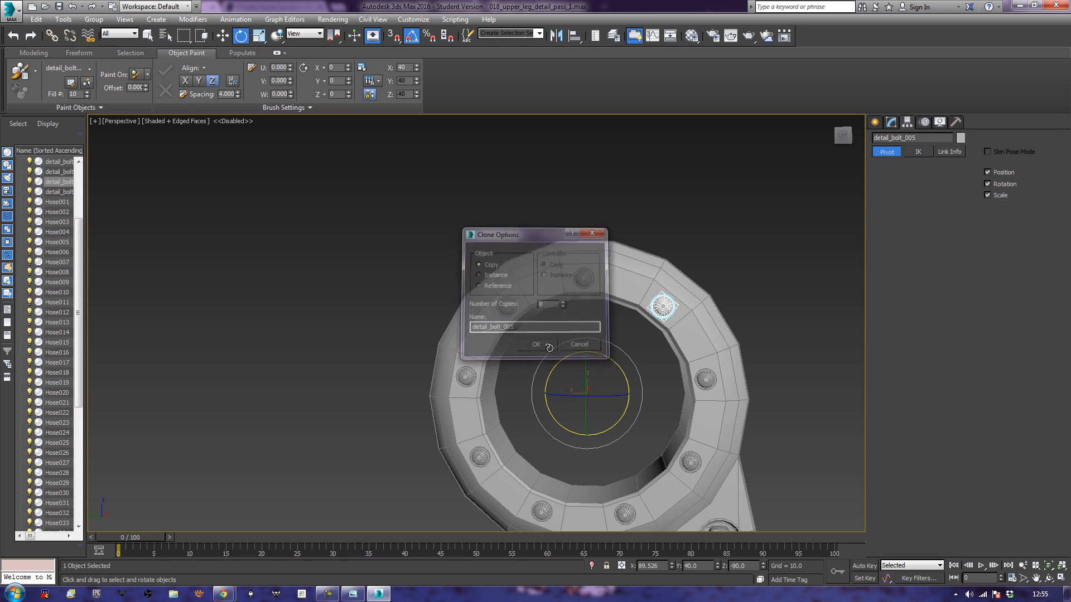
- Clone detail_bolt_004 around the opposite ring face as 8 copies at 40-degree increments
middle_click_drag(710, 397, 602, 402, "alt")
left_click(809, 289)
mouse_move(717, 337)
middle_mouse_down("alt")
mouse_move(879, 346)
mouse_move(741, 306)
mouse_move(739, 324)
mouse_move(697, 335)
middle_mouse_up("alt")
left_click_drag(696, 338, 666, 339)
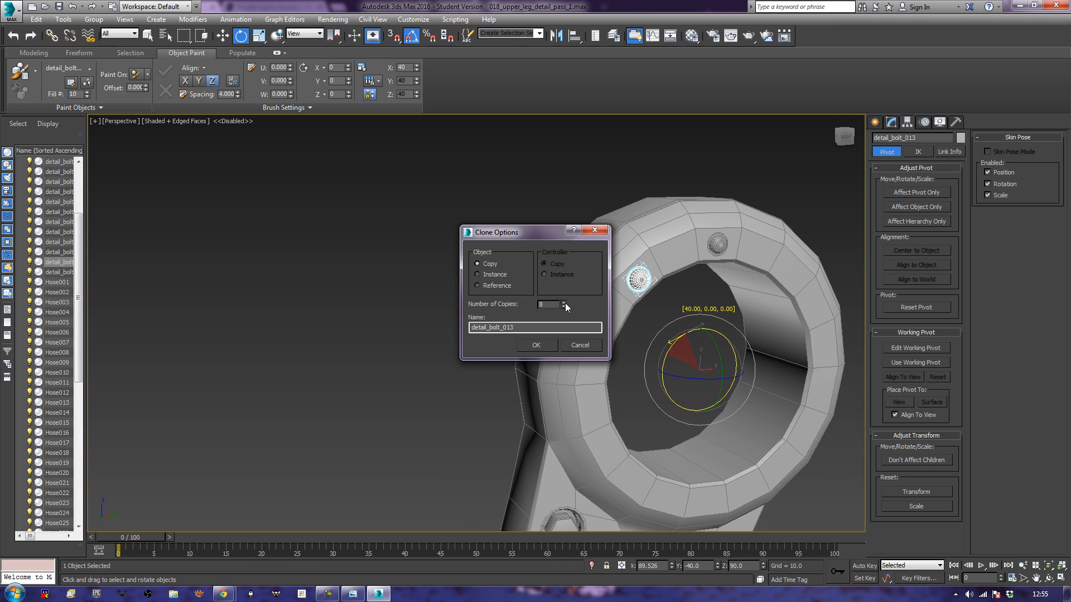
left_click(545, 343)
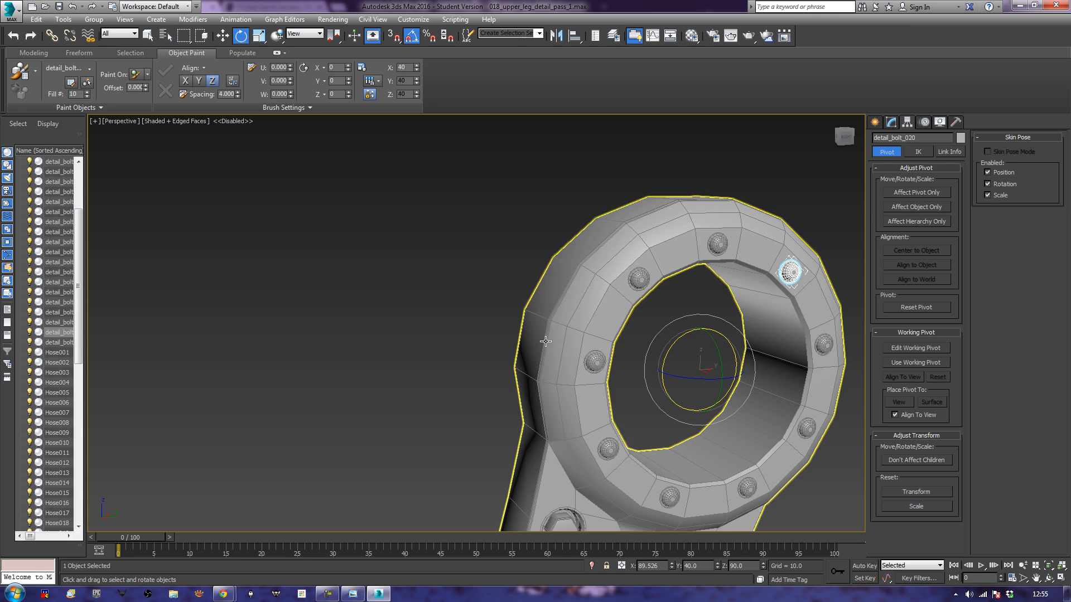
- Attach the nine bolts on detail_bolt_003's side of the ring to the upper_leg mesh
middle_click_drag(450, 323, 610, 304, "alt")
middle_click_drag(717, 361, 380, 273)
left_click(662, 256)
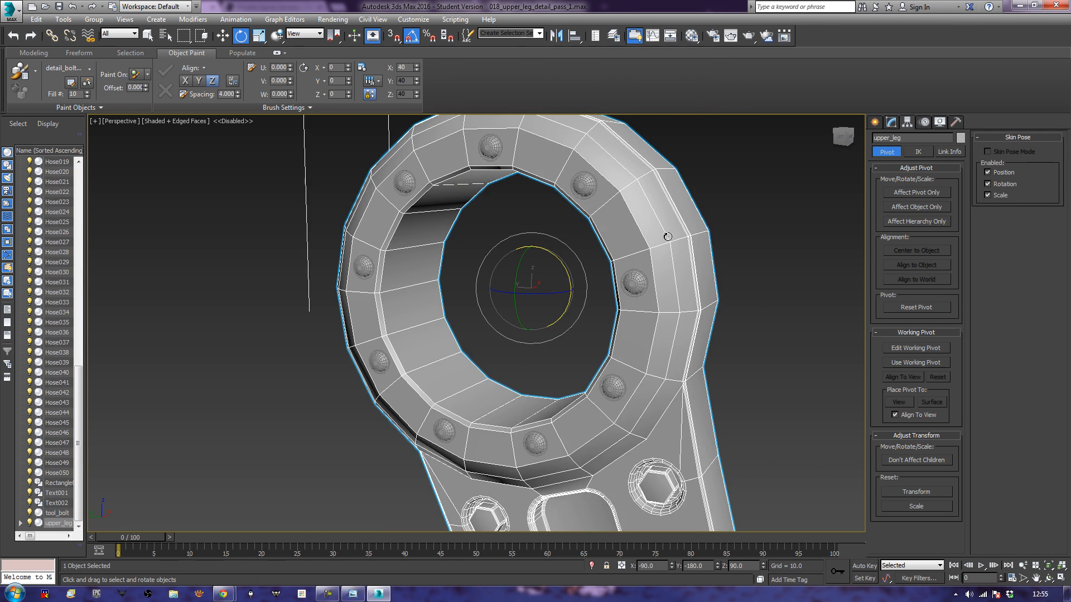
middle_click_drag(693, 224, 714, 270)
left_click(893, 123)
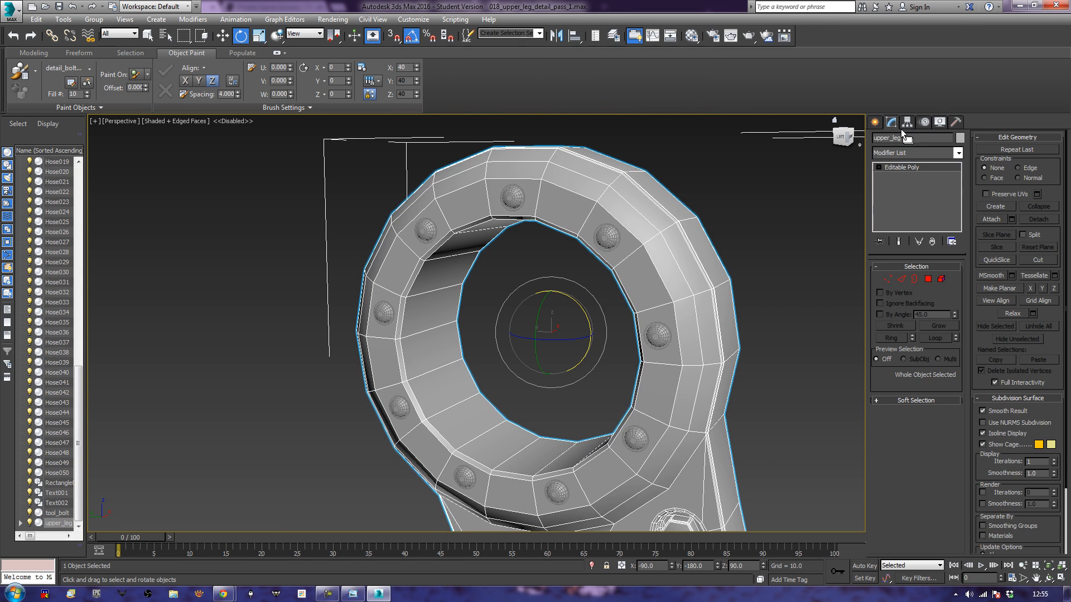
left_click(996, 219)
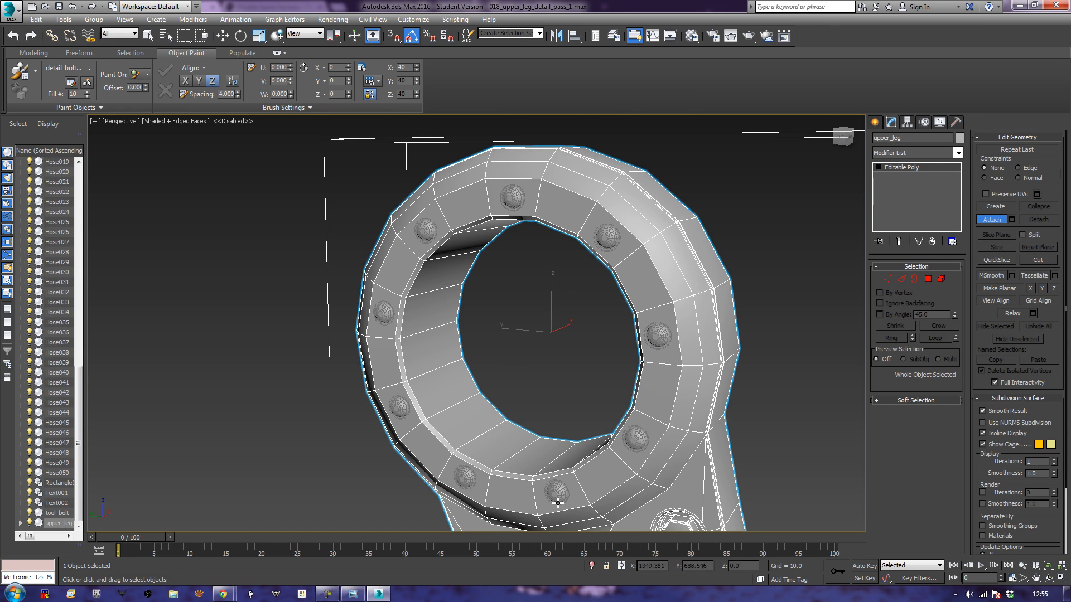
left_click(400, 399)
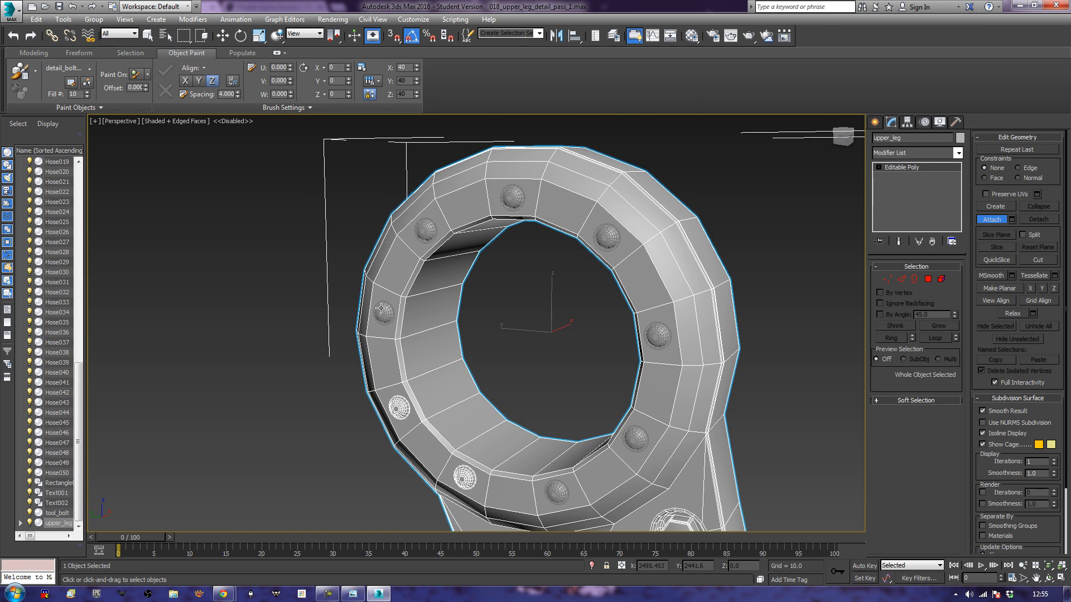
left_click(382, 309)
left_click(427, 224)
left_click(507, 195)
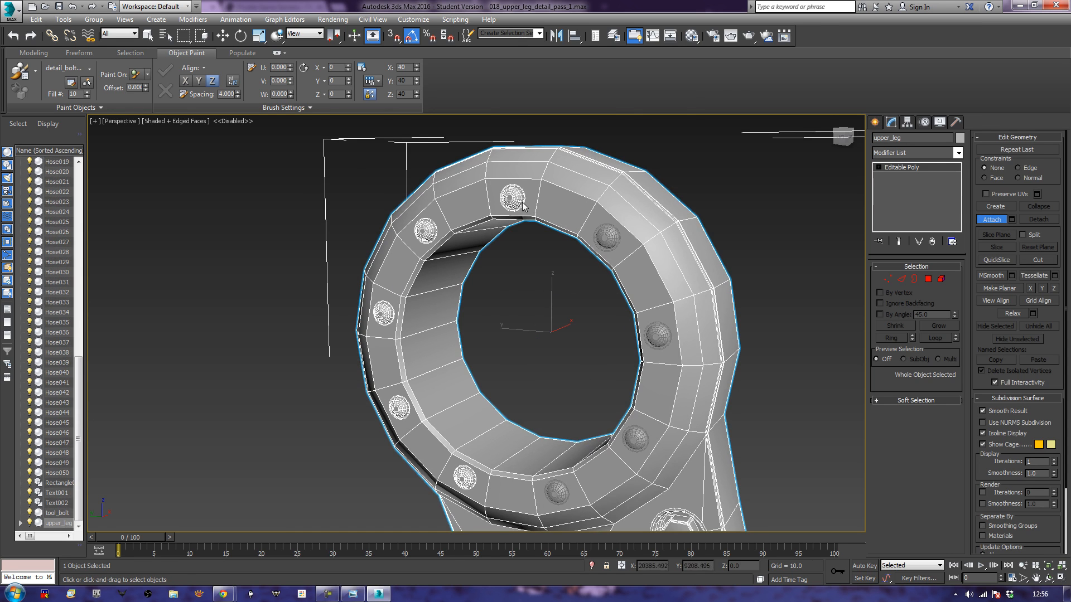
left_click(603, 234)
left_click(664, 334)
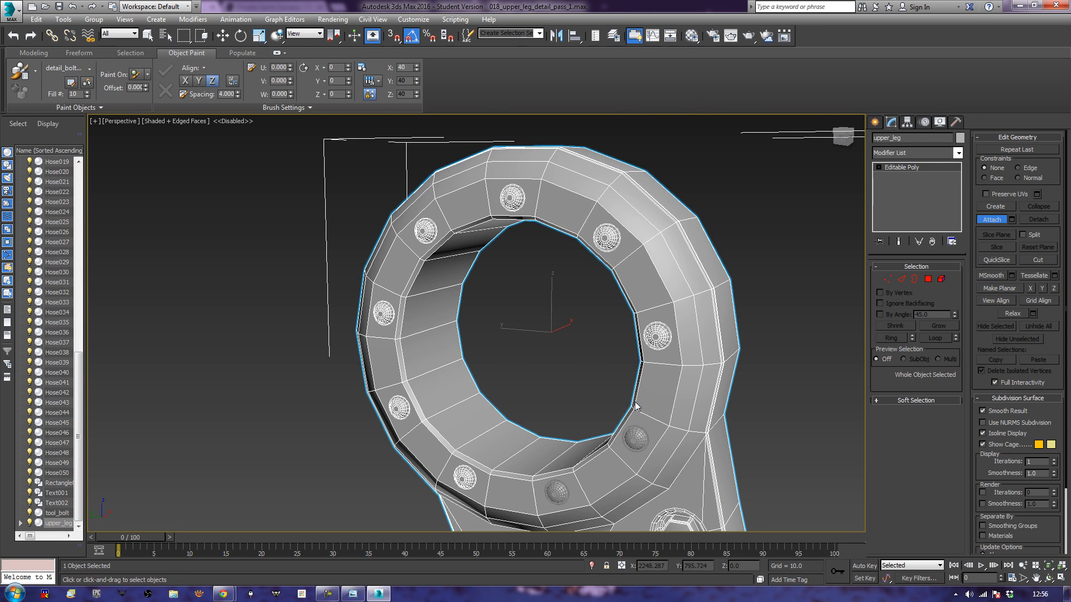
left_click(637, 436)
left_click(560, 495)
- Attach the nine bolts on the opposite ring face to upper_leg as well
middle_click_drag(559, 495, 555, 444)
middle_click_drag(640, 449, 573, 426, "alt")
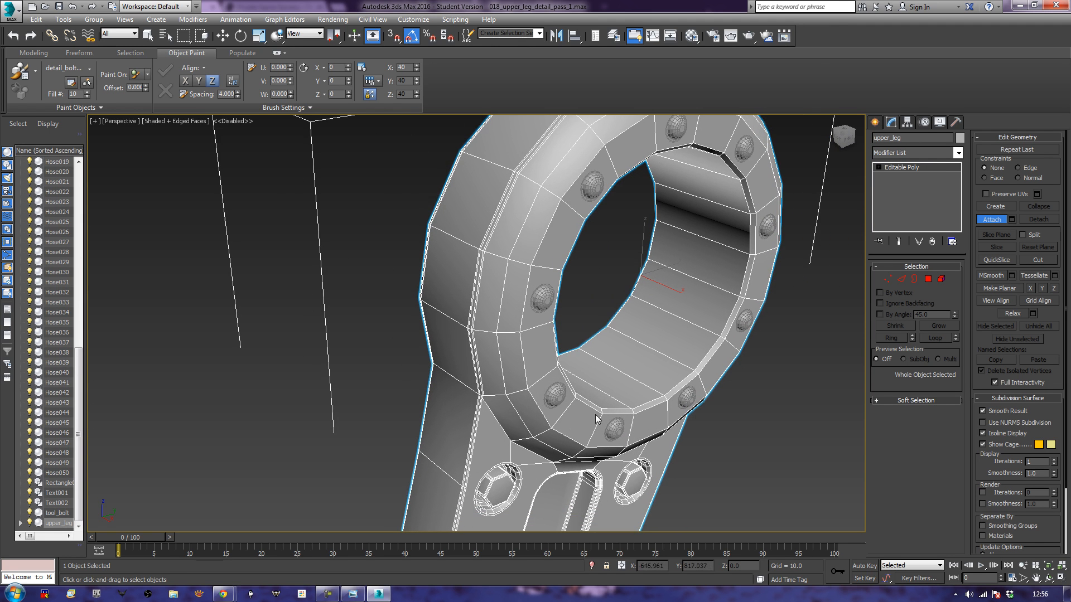
left_click(615, 428)
left_click(561, 392)
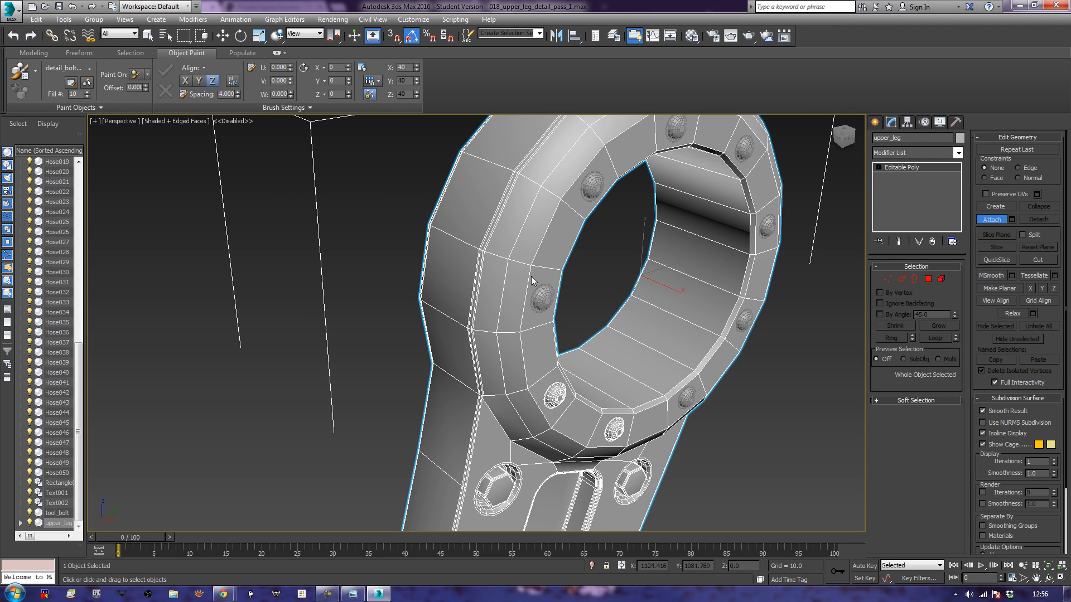
left_click(549, 300)
middle_click_drag(548, 300, 537, 250, "alt")
left_click(536, 249)
left_click(618, 187)
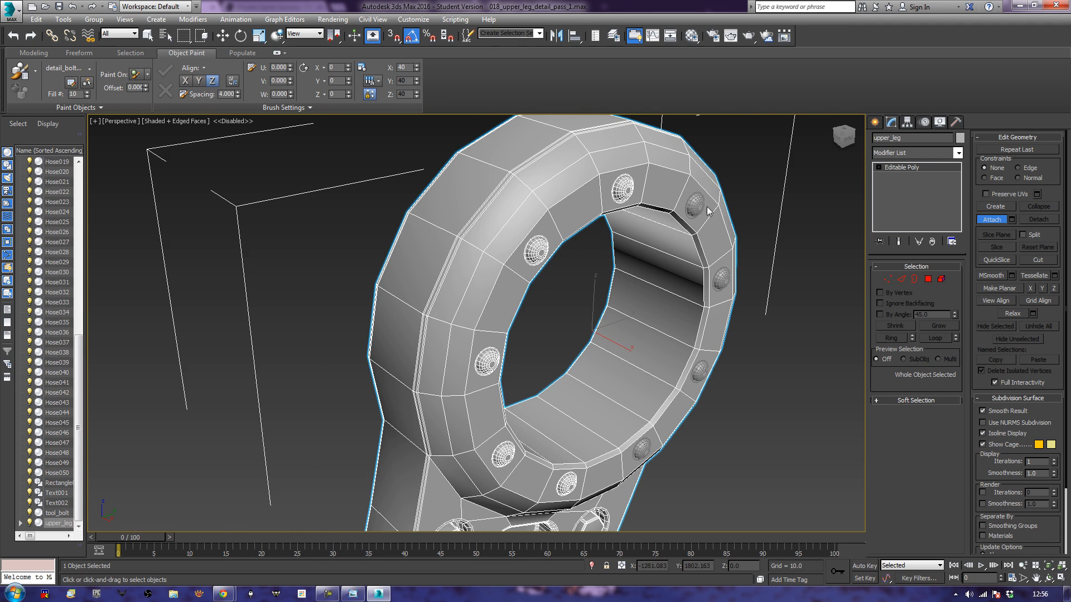
left_click(694, 204)
left_click(718, 279)
left_click(701, 372)
left_click(642, 450)
- Delete the nine ring polygons beneath the bolts on detail_bolt_004's side of upper_leg
left_click(928, 279)
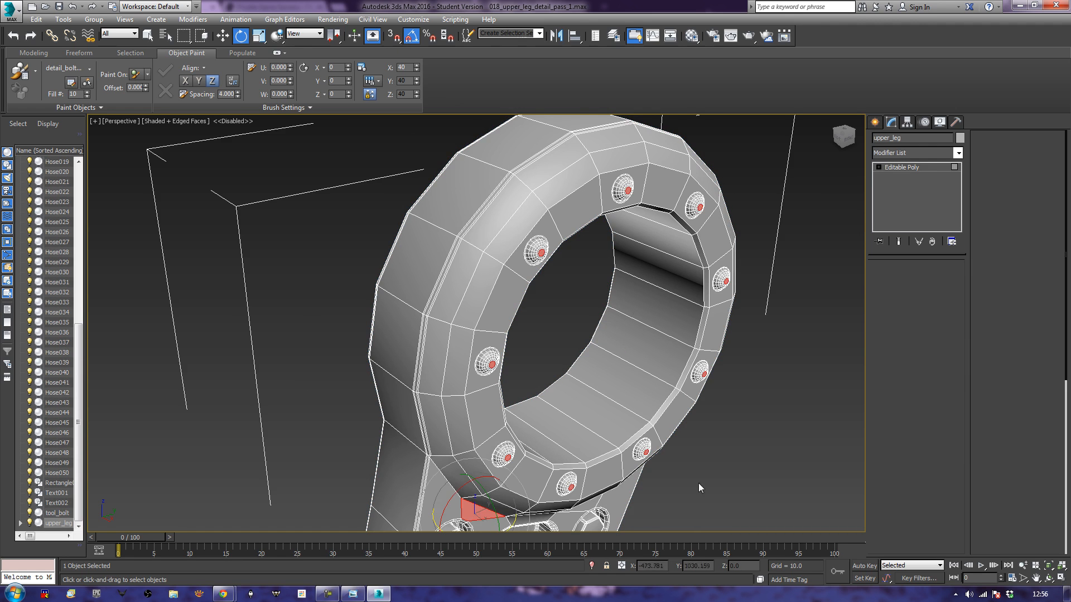
left_click(655, 442)
left_click(693, 395, "ctrl")
left_click(719, 294, "ctrl")
left_click(707, 204, "ctrl")
left_click(636, 171, "ctrl")
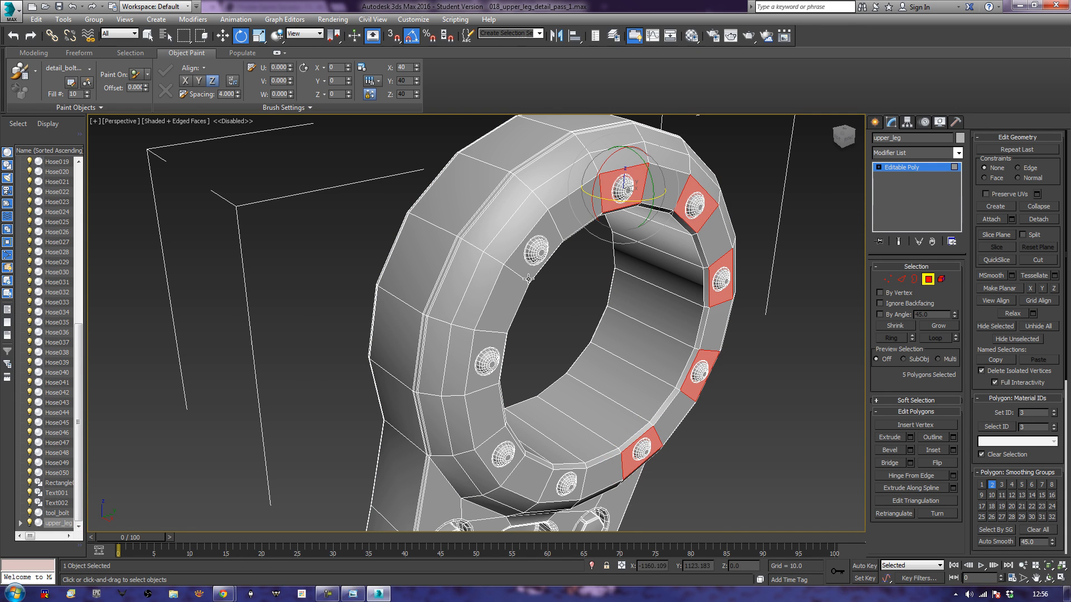
left_click(530, 275, "ctrl")
left_click(469, 382, "ctrl")
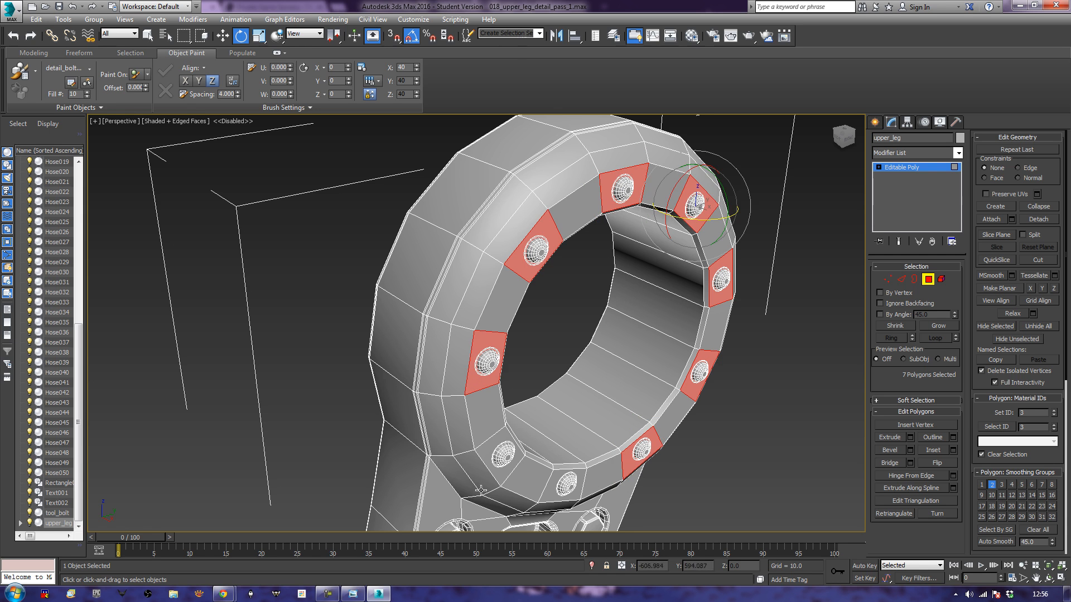
left_click(498, 476, "ctrl")
left_click(550, 498, "ctrl")
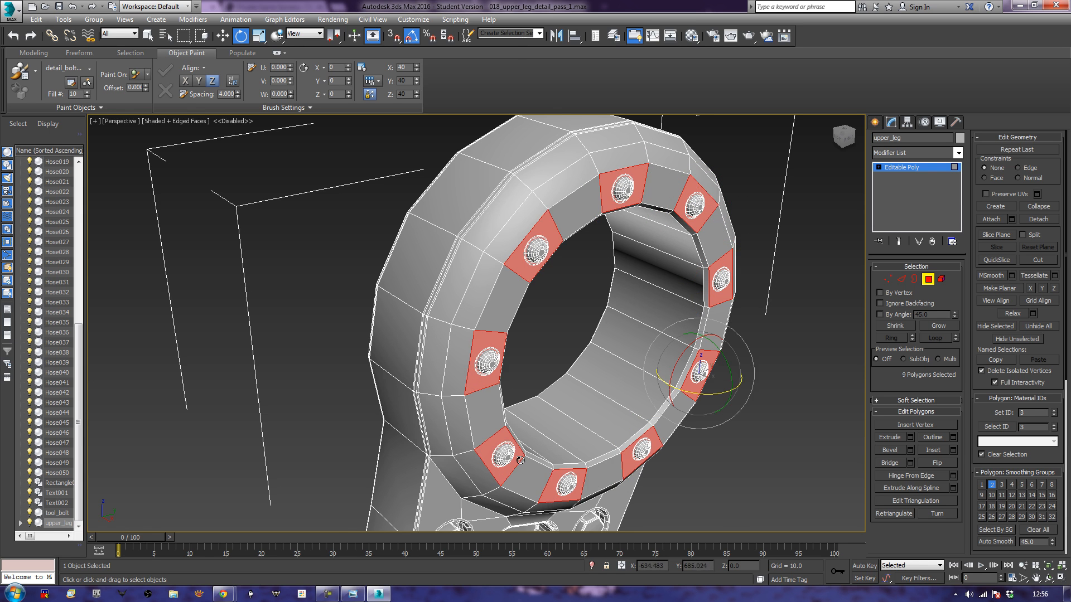
key("Delete")
- Delete the nine polygons beneath the bolts on the other ring face
mouse_move(510, 468)
middle_mouse_down("alt")
mouse_move(651, 469)
mouse_move(544, 488)
mouse_move(496, 484)
middle_mouse_up("alt")
left_click(500, 481)
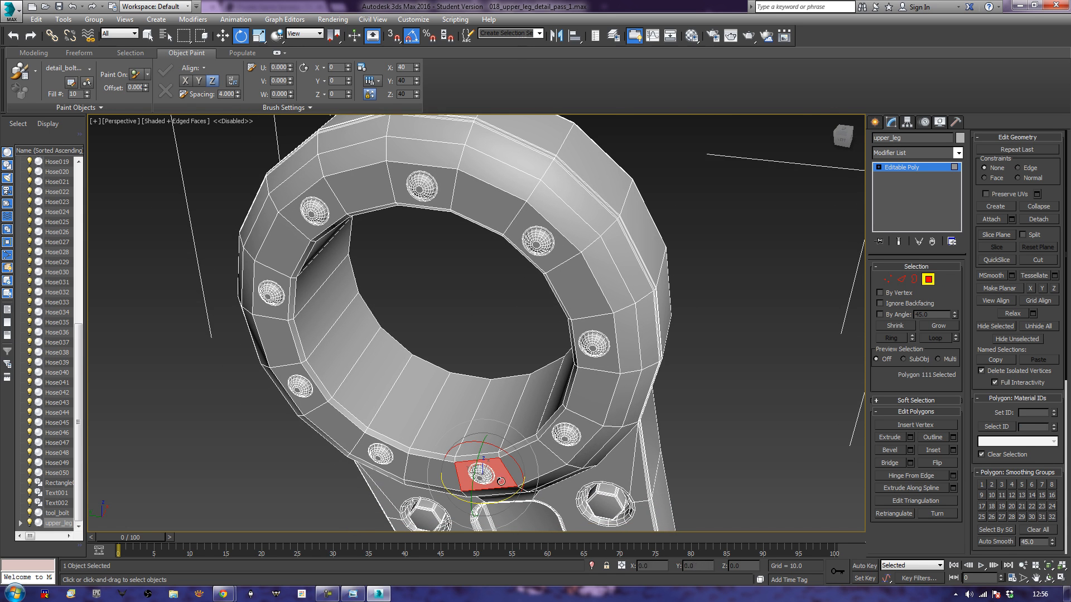
left_click(592, 431, "ctrl")
left_click(608, 324, "ctrl")
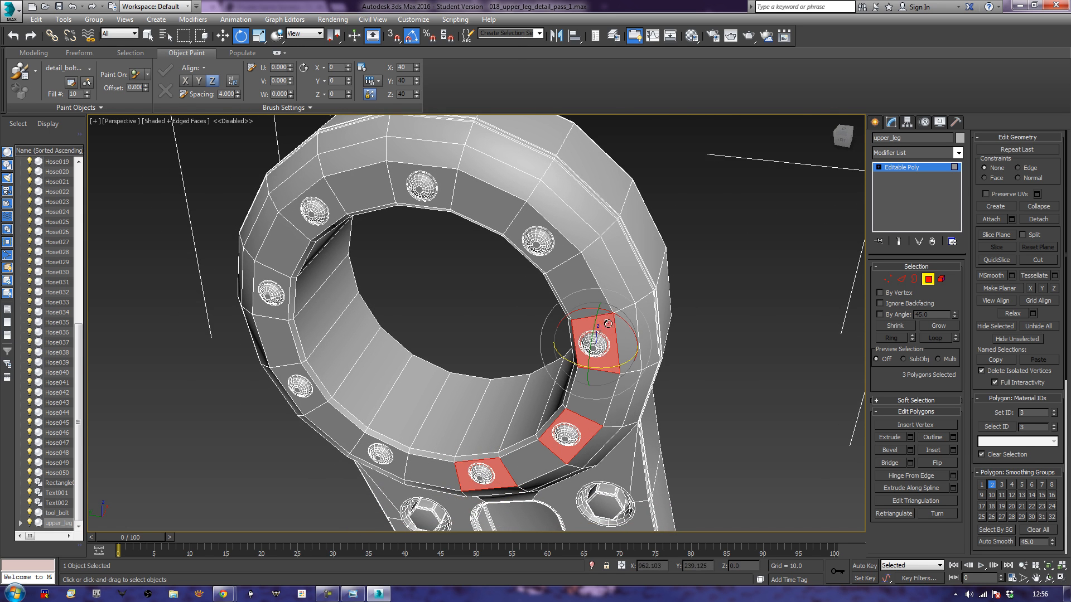
left_click(569, 251, "ctrl")
left_click(439, 176, "ctrl")
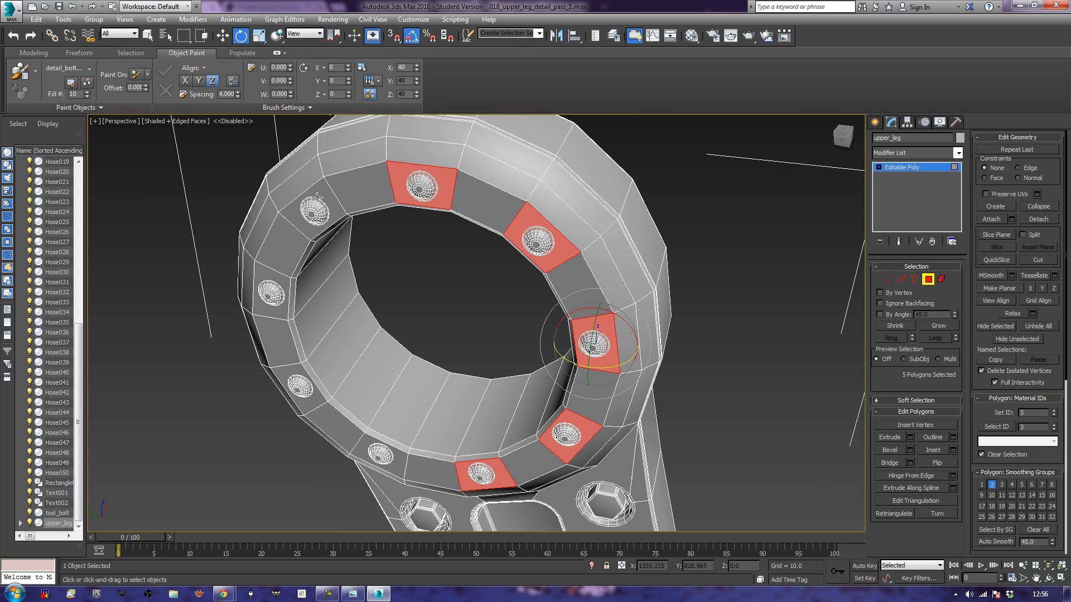
left_click(294, 214, "ctrl")
left_click(265, 276, "ctrl")
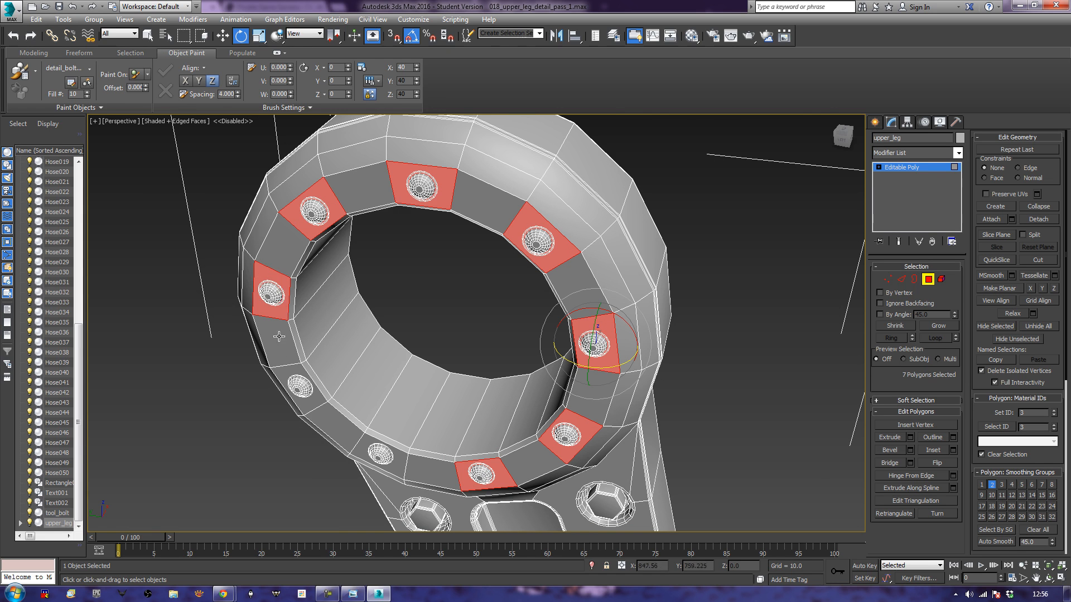
left_click(292, 384, "ctrl")
left_click(354, 451, "ctrl")
key("Delete")
- Start bridging edges, joining the outer edge of the upper-right hole in the ring face to its bolt's rim
middle_click_drag(353, 450, 396, 429)
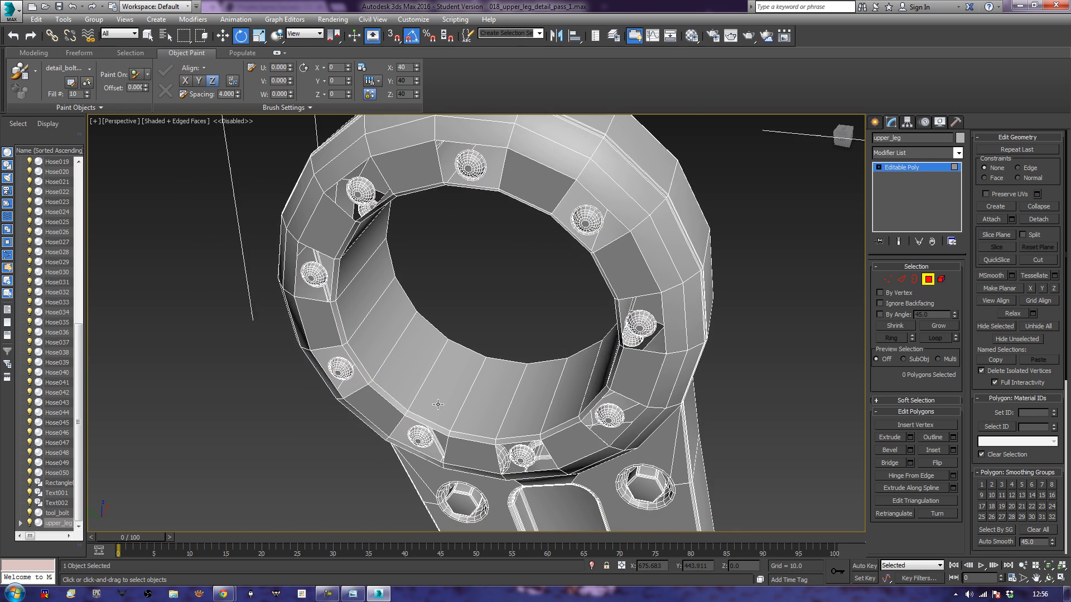
scroll(443, 399, "up", 3)
middle_click_drag(546, 424, 438, 327)
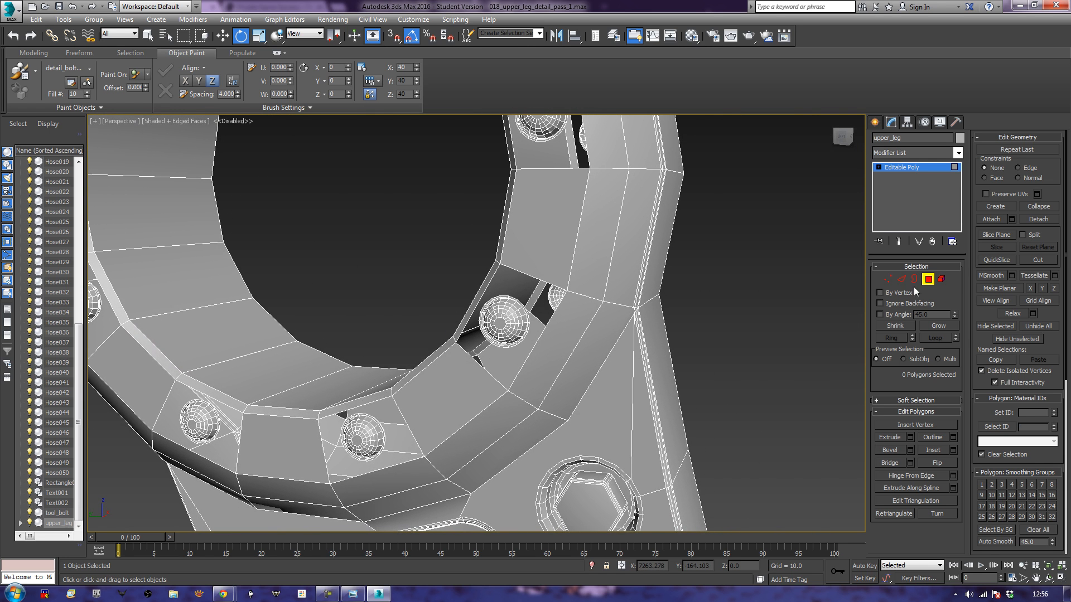
left_click(902, 279)
left_click(891, 476)
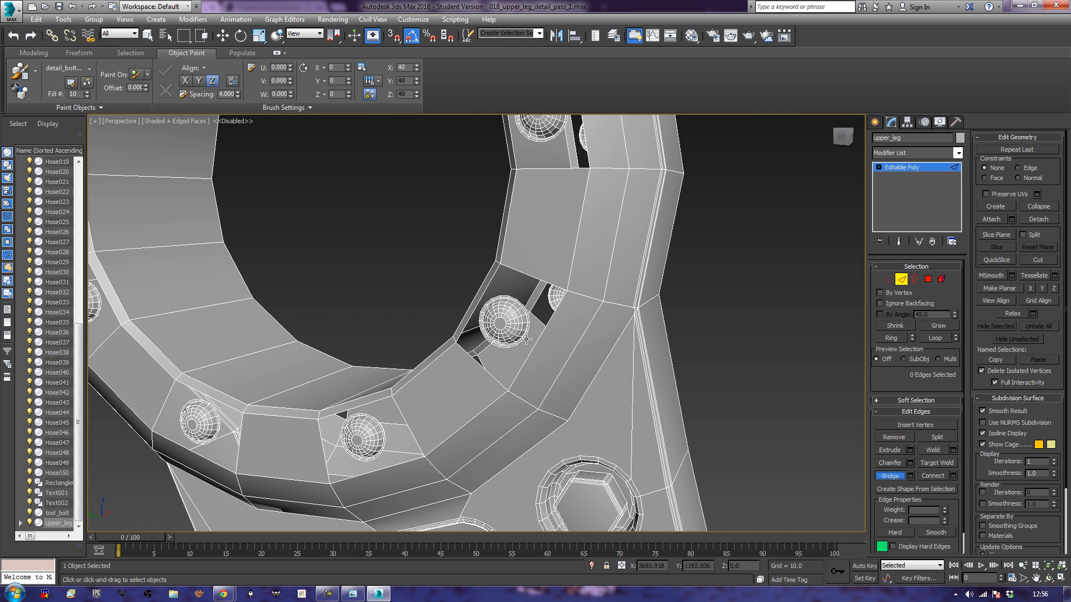
middle_click_drag(605, 240, 646, 367, "alt")
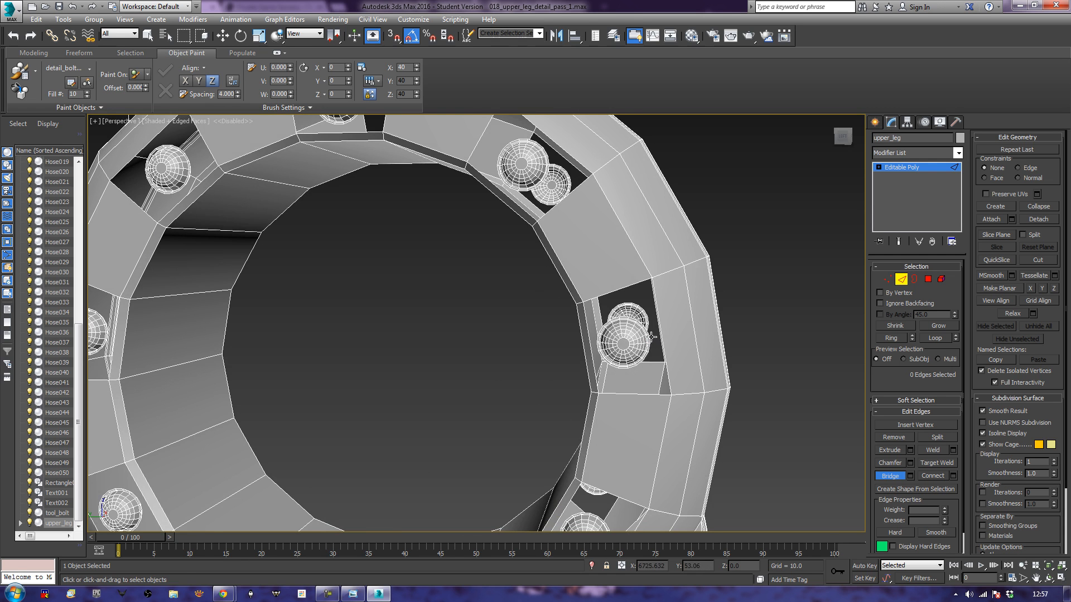
scroll(614, 251, "down", 5)
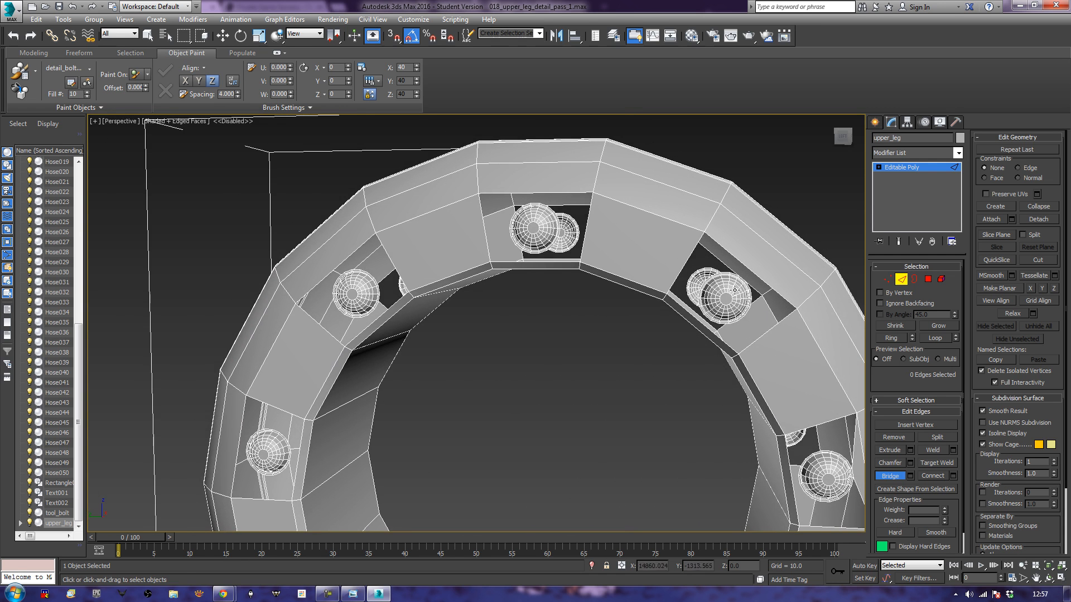
left_click(745, 281)
left_click(749, 269)
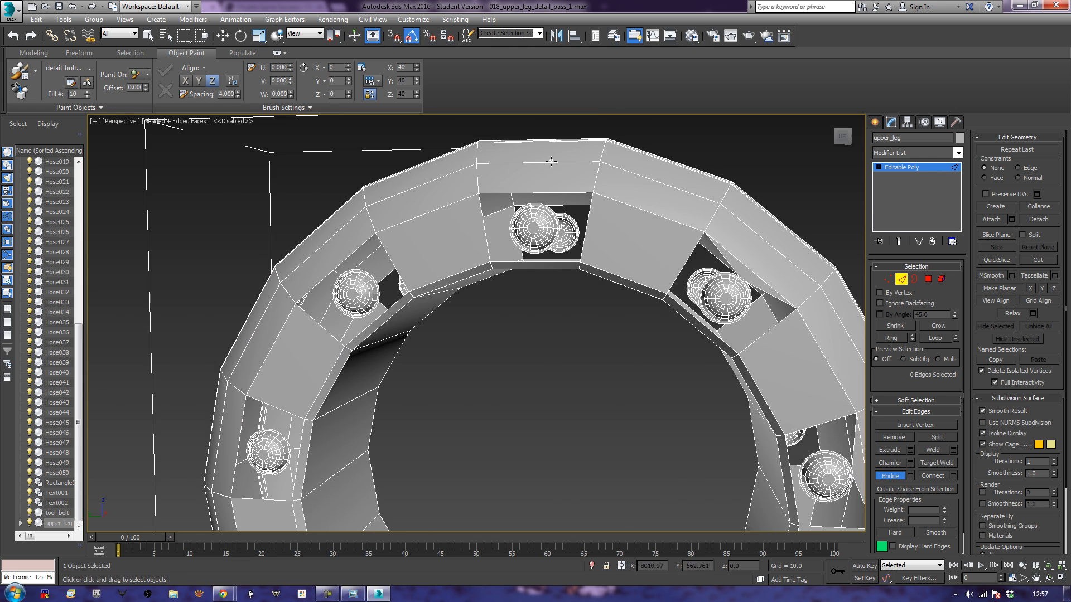
- Bridge the outer hole edges to the bolt rims at the ring's top, upper-left and left segments
scroll(569, 173, "up", 4)
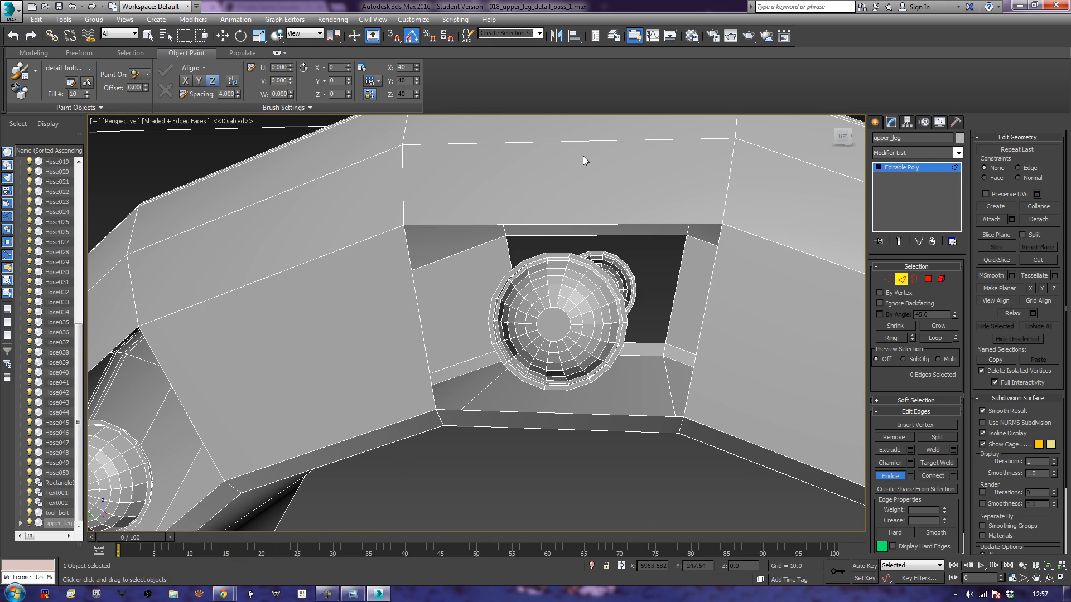
left_click(560, 242)
middle_click_drag(410, 283, 547, 244)
left_click(471, 298)
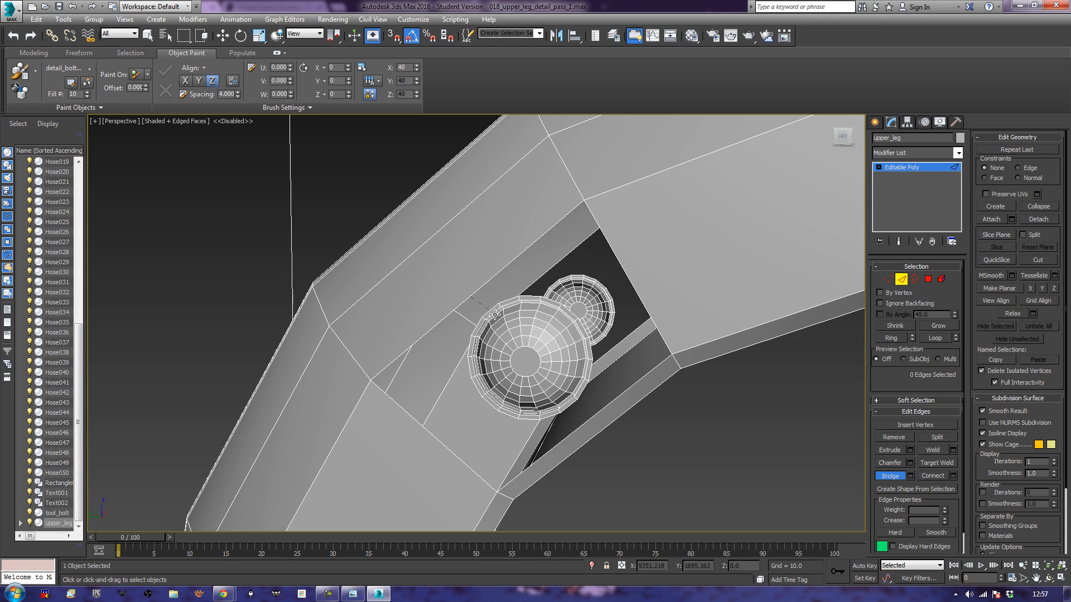
left_click(492, 310)
middle_click_drag(467, 352, 550, 202, "alt")
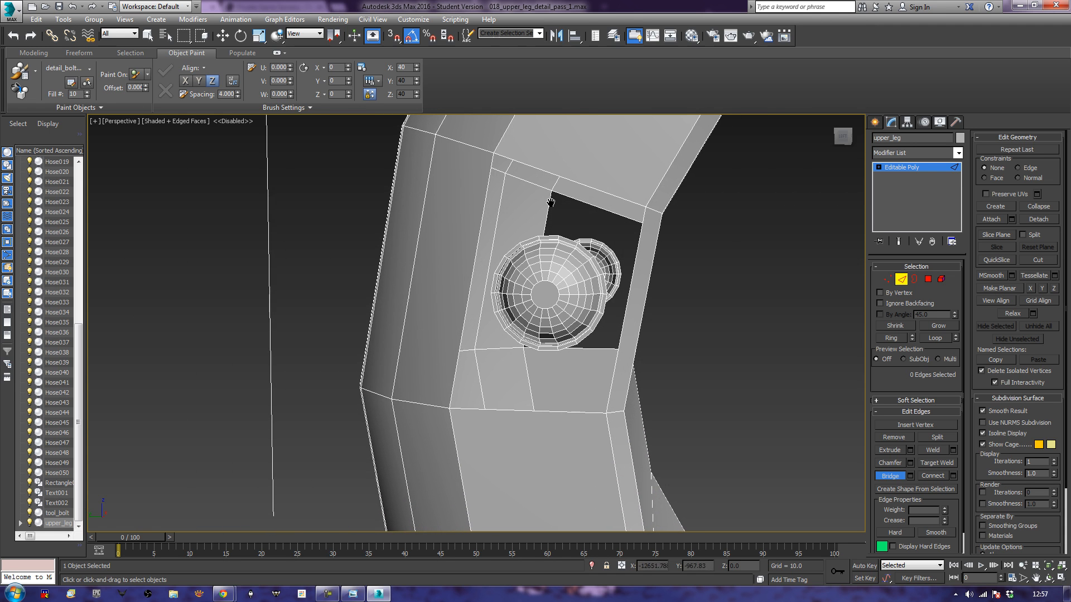
left_click(469, 284)
left_click(492, 282)
- Bridge the outer hole edges to the bolt rims at the ring's lower-left, bottom and lower-right segments on this face
middle_click_drag(504, 372, 475, 332)
scroll(483, 300, "down", 4)
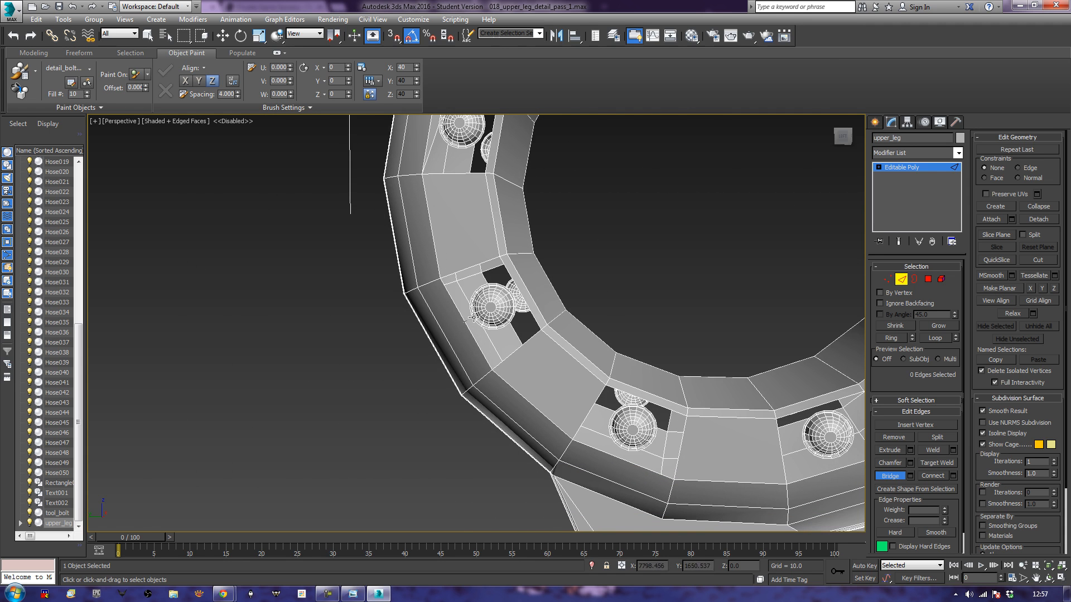
scroll(484, 339, "up", 4)
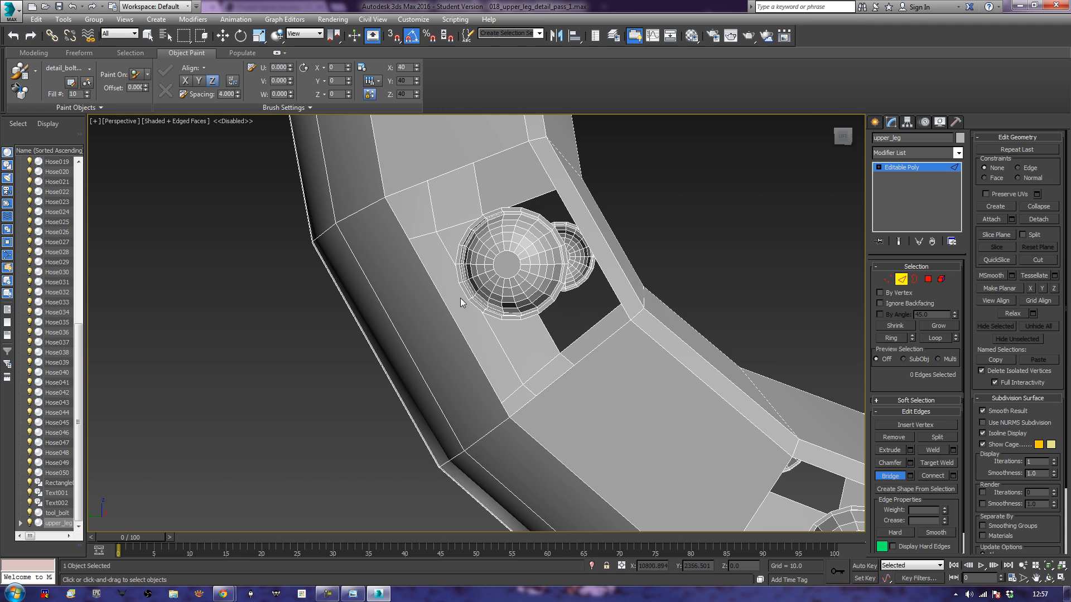
left_click(444, 307)
middle_click_drag(504, 393, 390, 293)
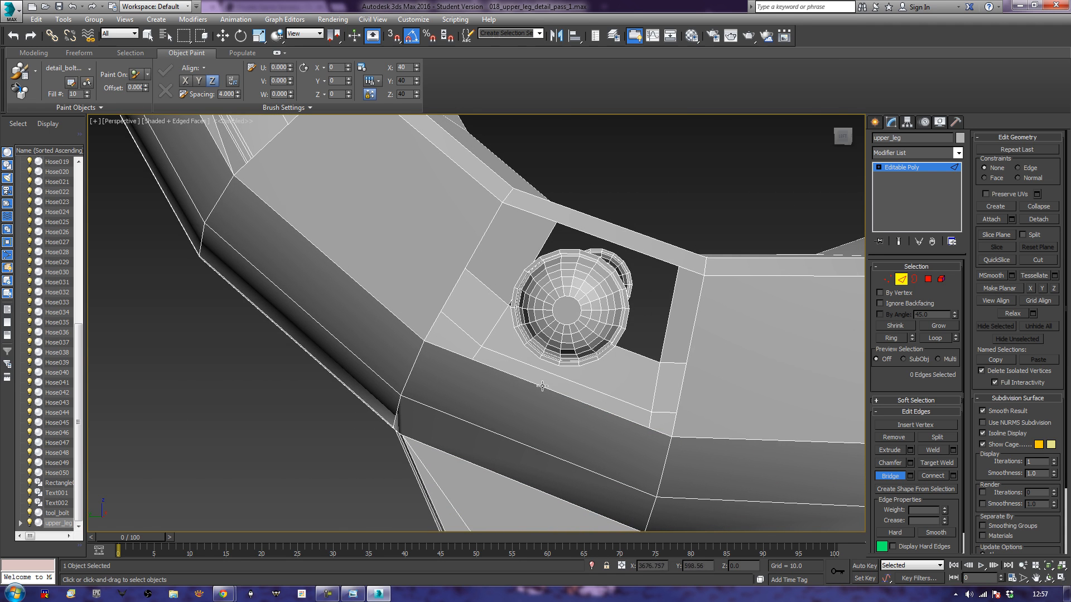
left_click(541, 367)
middle_click_drag(544, 370, 576, 361)
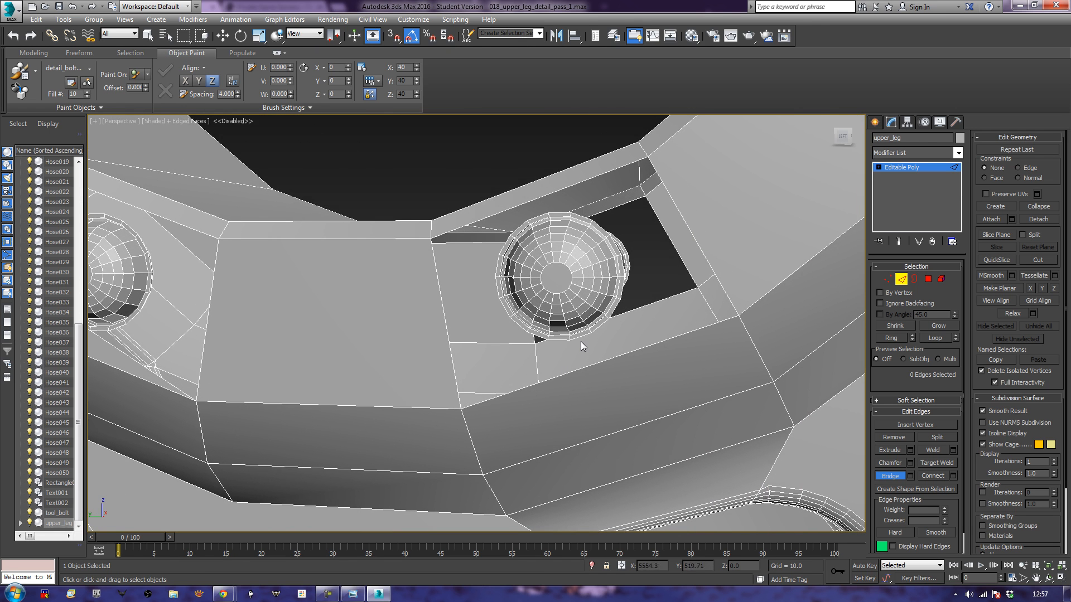
left_click(588, 368)
middle_click_drag(643, 313, 621, 338)
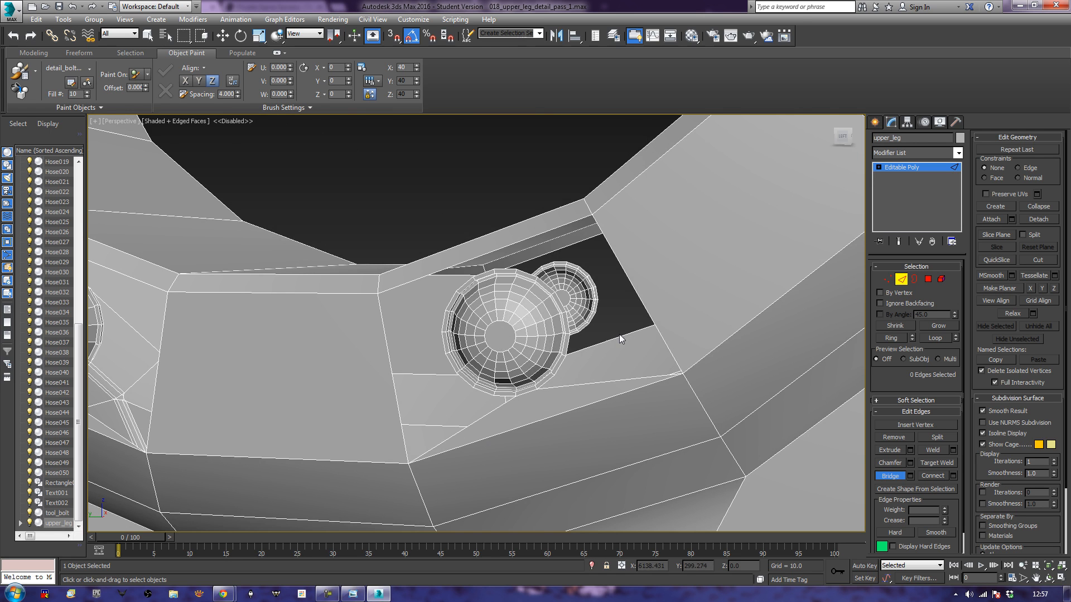
scroll(628, 317, "down", 5)
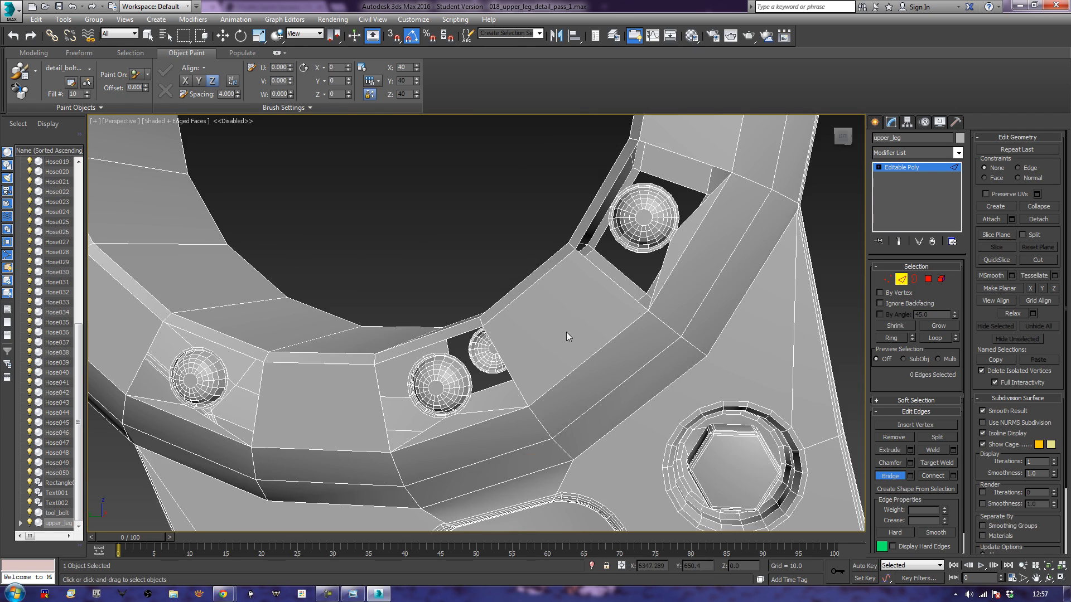
- On the opposite ring face, bridge the outer hole edges to the bolt rims along the lower-left, left and upper-left segments
middle_click_drag(713, 329, 527, 345, "alt")
middle_click_drag(372, 328, 449, 311)
scroll(449, 312, "up", 4)
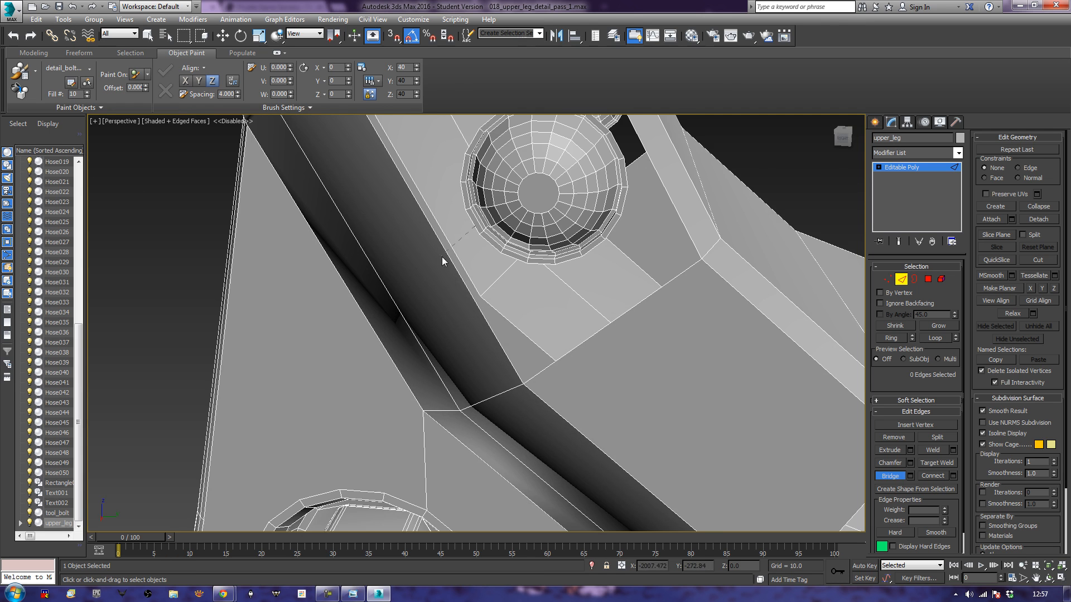
scroll(444, 253, "down", 2)
middle_click_drag(470, 179, 538, 342, "alt")
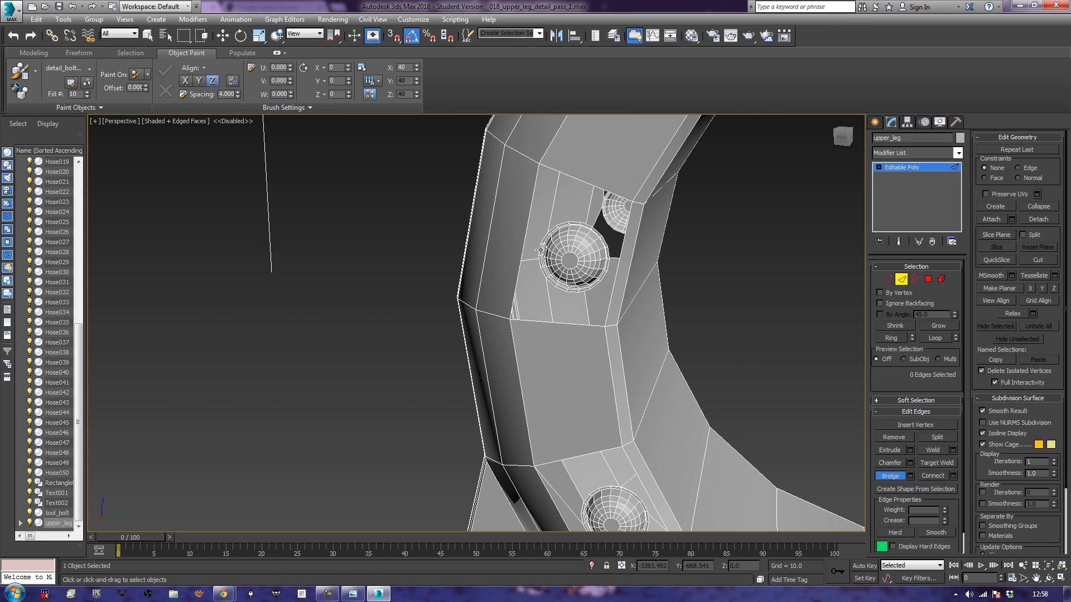
middle_click_drag(527, 248, 550, 310, "alt")
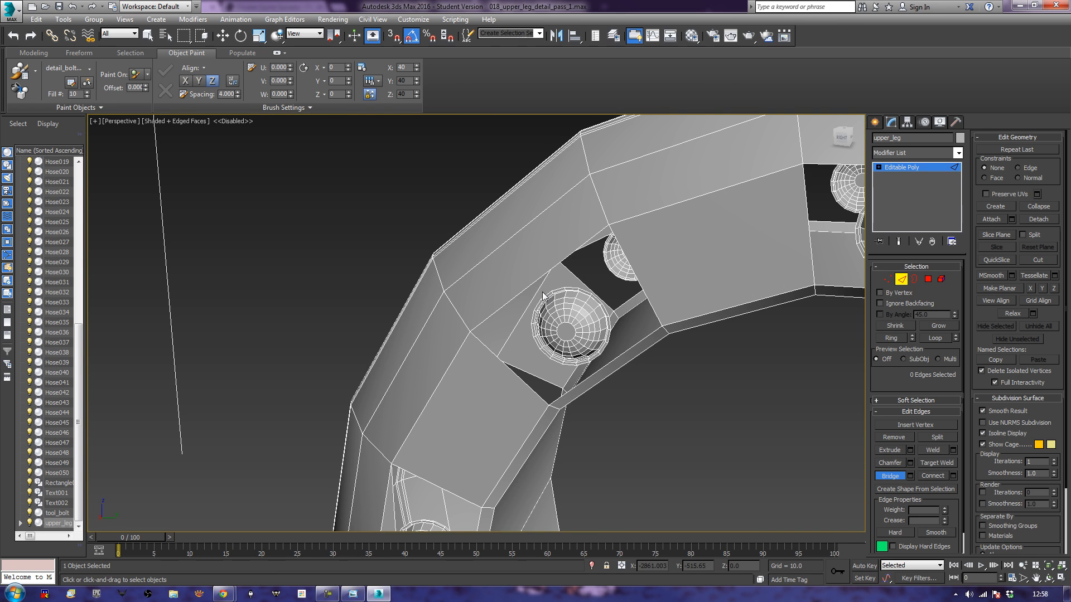
middle_click_drag(524, 288, 512, 312, "alt")
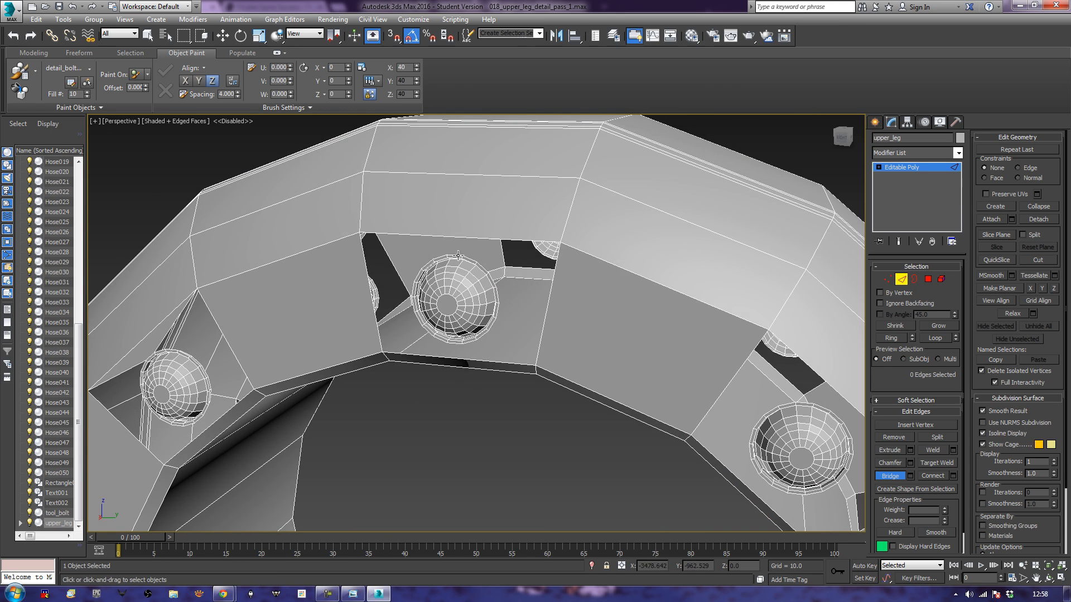
- Bridge the outer hole edges to the bolt rims along the opposite face's top, right and lower-right segments
left_click(461, 237)
middle_click_drag(618, 322, 599, 283)
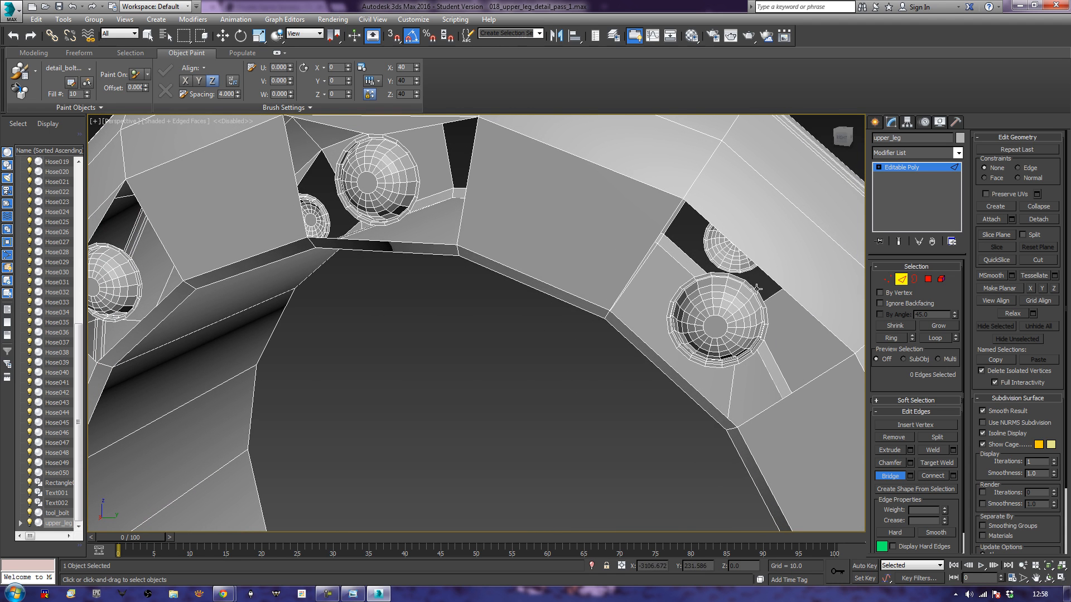
middle_click_drag(779, 369, 684, 256)
middle_click_drag(744, 477, 730, 449)
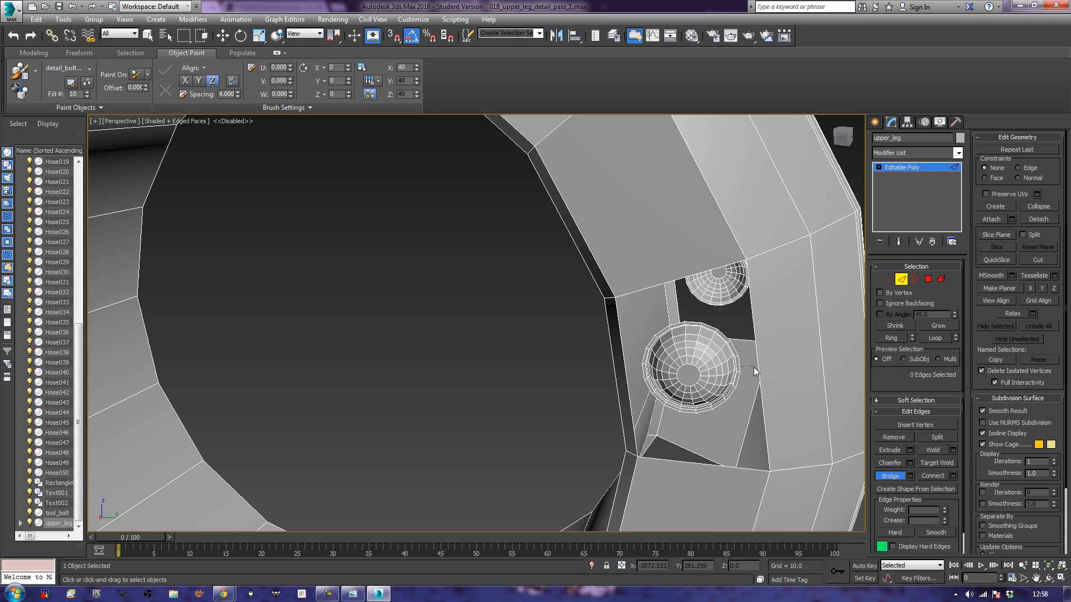
scroll(709, 364, "down", 3)
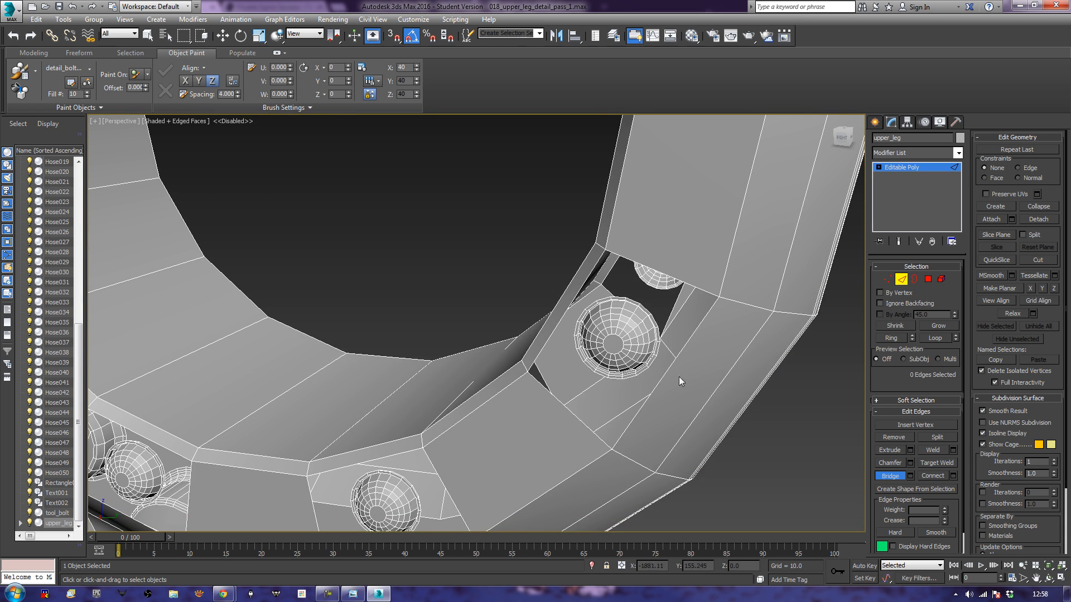
left_click(654, 365)
left_click(663, 375)
- Bridge the outer hole edges to the rims of the remaining bolts at the bottom of the opposite ring face
middle_click_drag(550, 452, 610, 371, "alt")
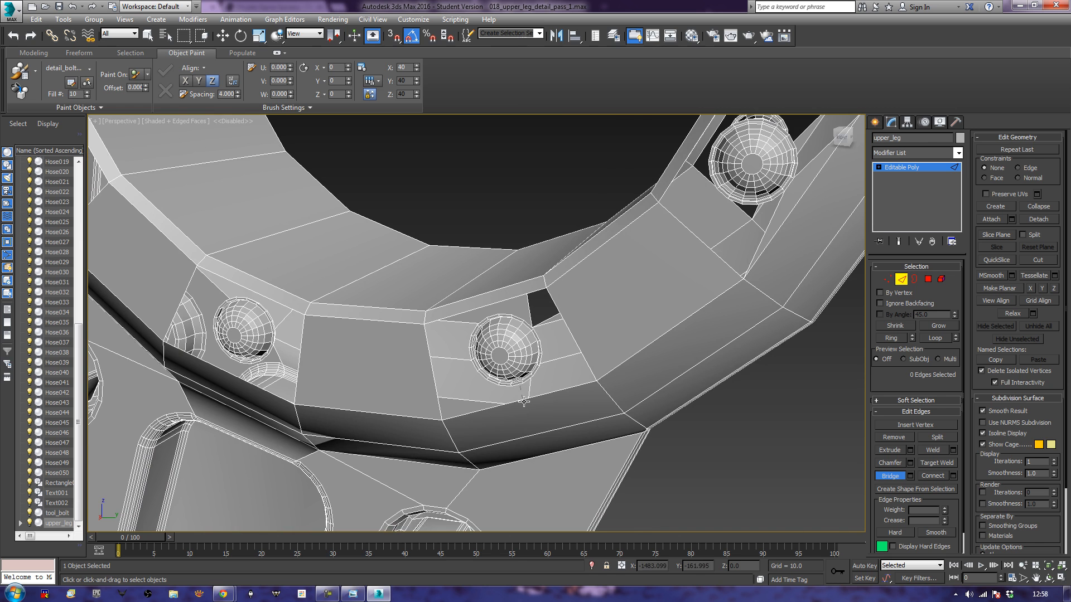
middle_click_drag(383, 413, 543, 406)
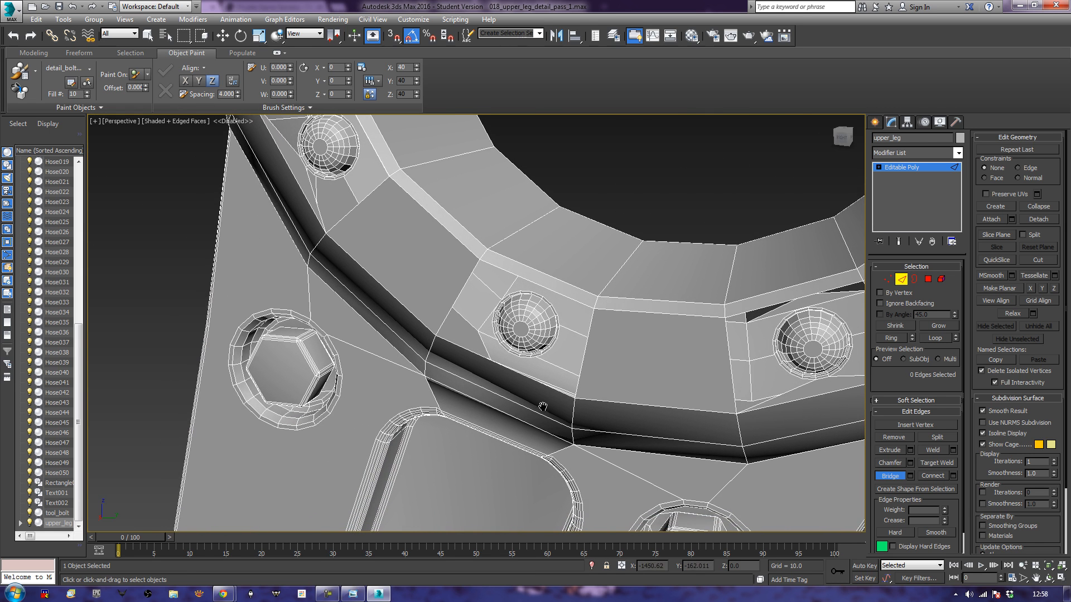
left_click(512, 356)
left_click(505, 371)
middle_click_drag(439, 310, 464, 376)
scroll(464, 376, "down", 3)
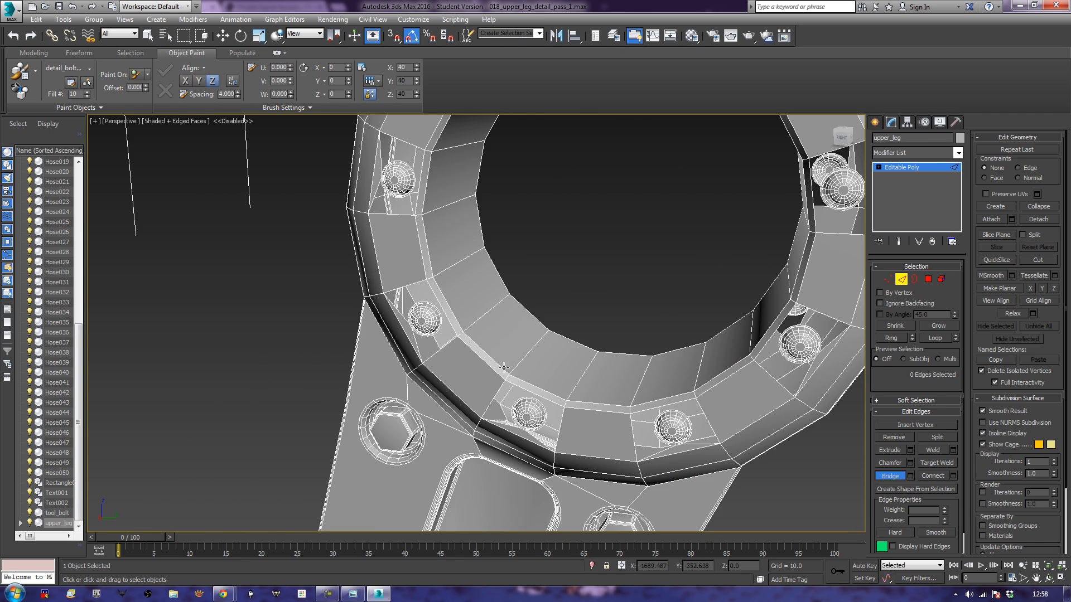
- Select all open borders of upper_leg and cap them to close the remaining gaps around the bolts
key("e")
left_click(915, 279)
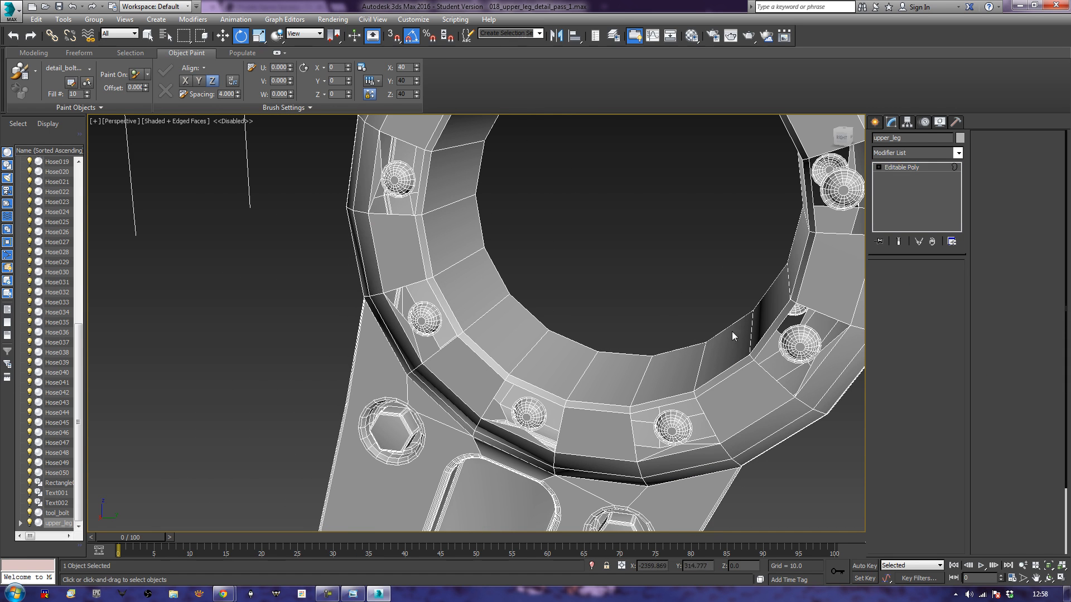
key("ctrl+a")
left_click(928, 435)
left_click(915, 280)
scroll(713, 285, "down", 5)
middle_click_drag(690, 293, 740, 257, "alt")
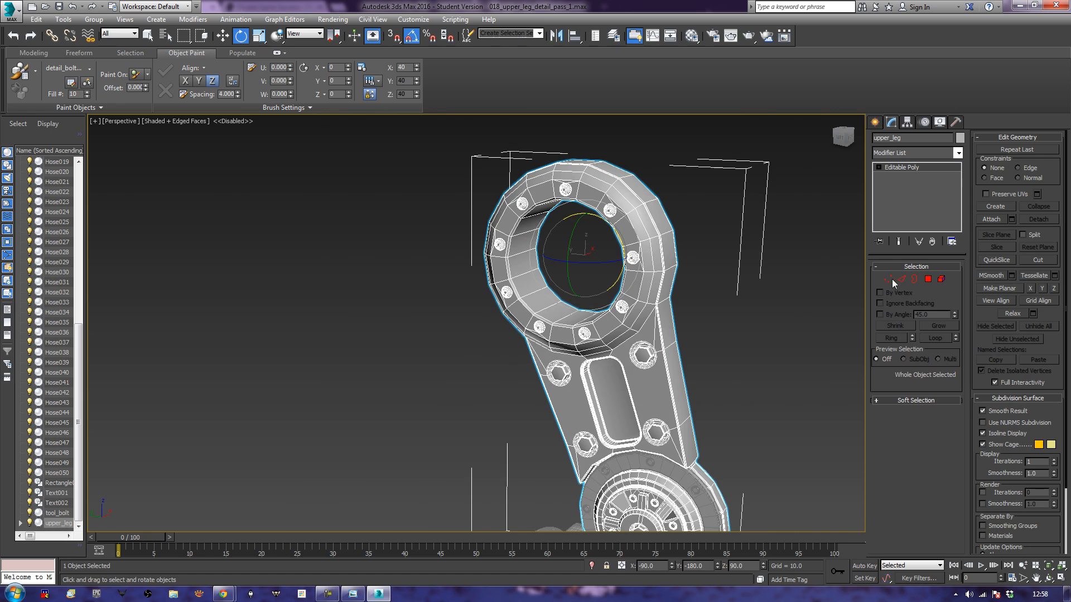
- Add a Smooth modifier to upper_leg
middle_click_drag(810, 284, 773, 326, "alt")
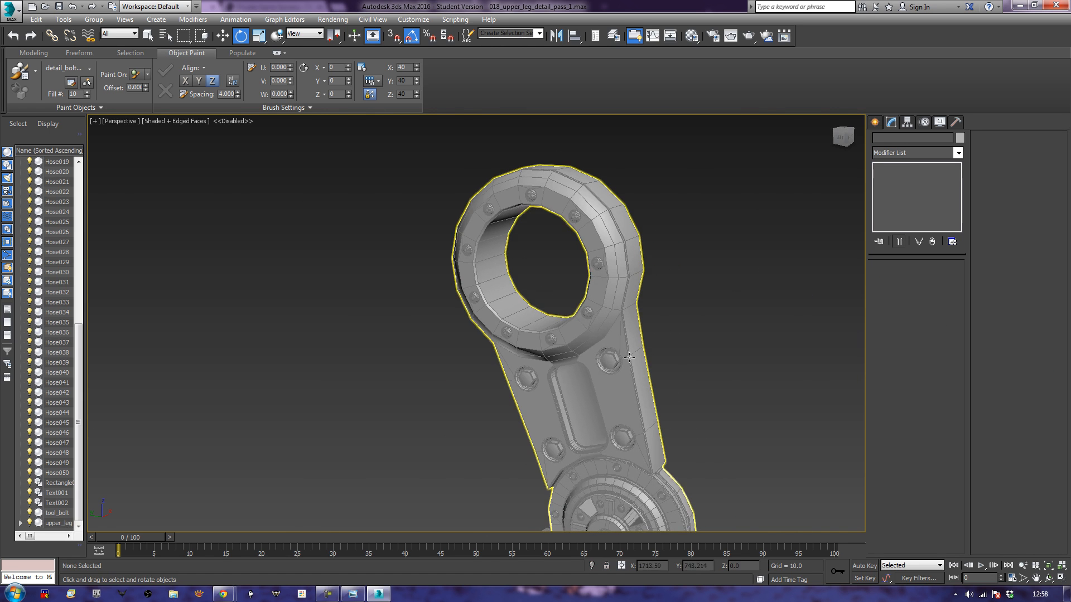
left_click(944, 153)
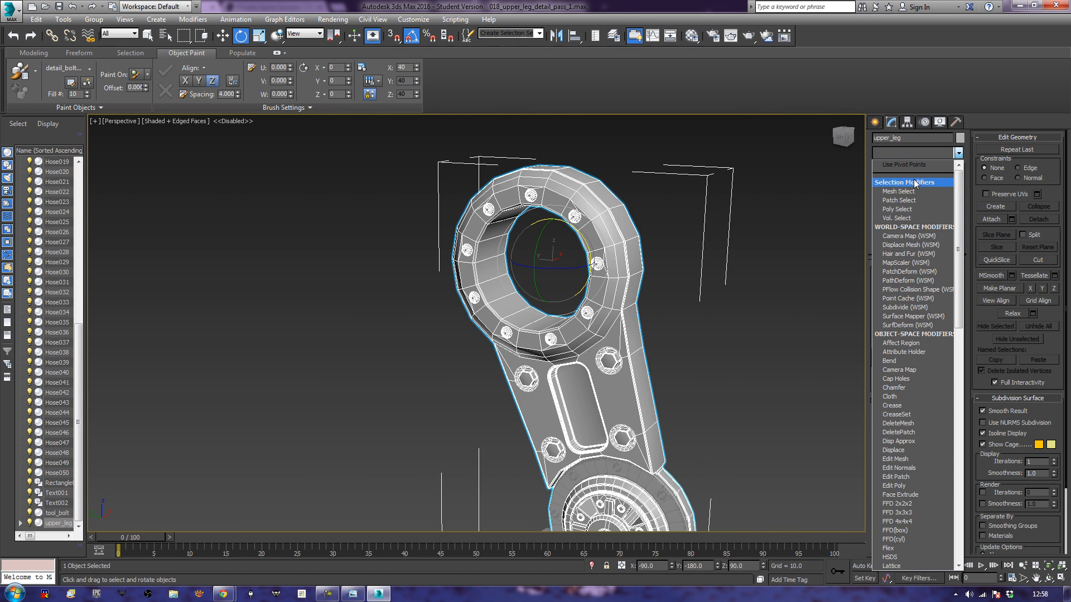
key("s")
key("s")
key("s")
key("s")
key("s")
key("s")
key("s")
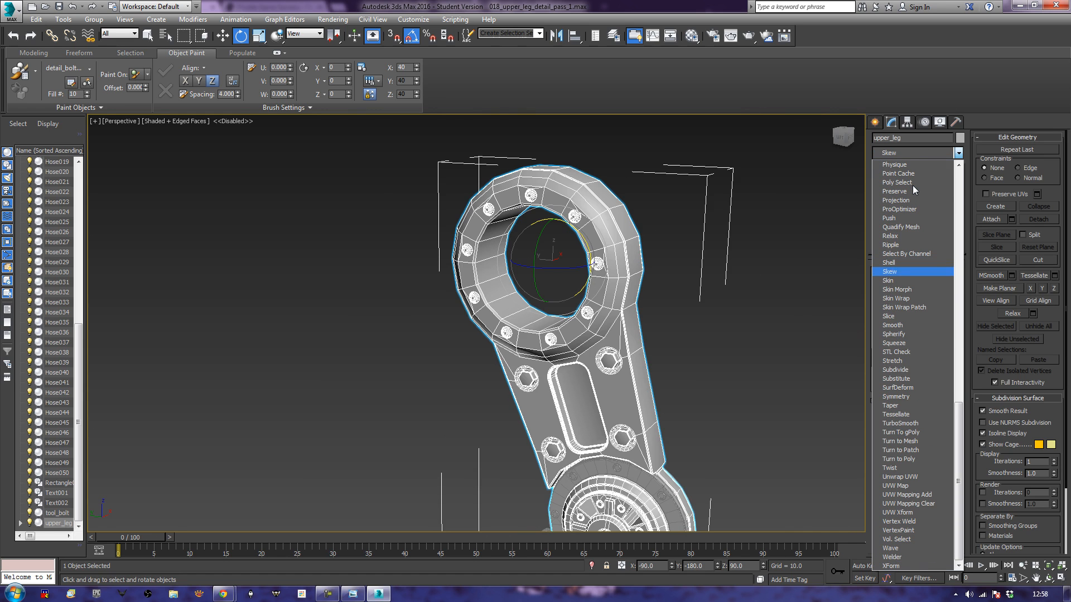
key("s")
key("s")
key("s")
key("s")
key("s")
key("s")
key("s")
key("s")
key("s")
key("s")
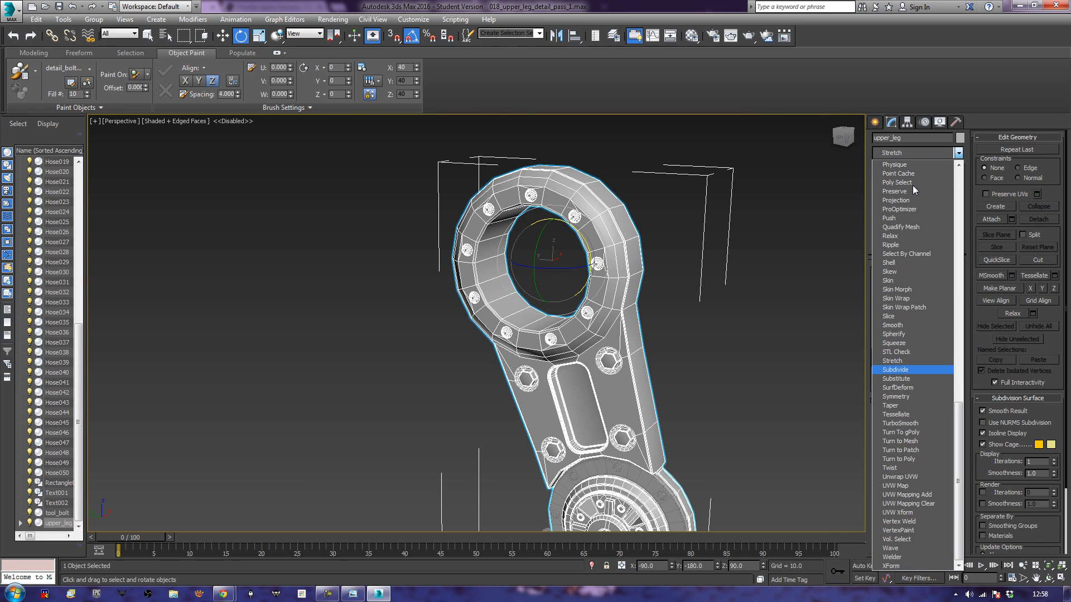
key("Down")
key("Down")
key("Up")
key("Up")
key("Up")
key("Up")
key("Up")
key("Up")
key("Up")
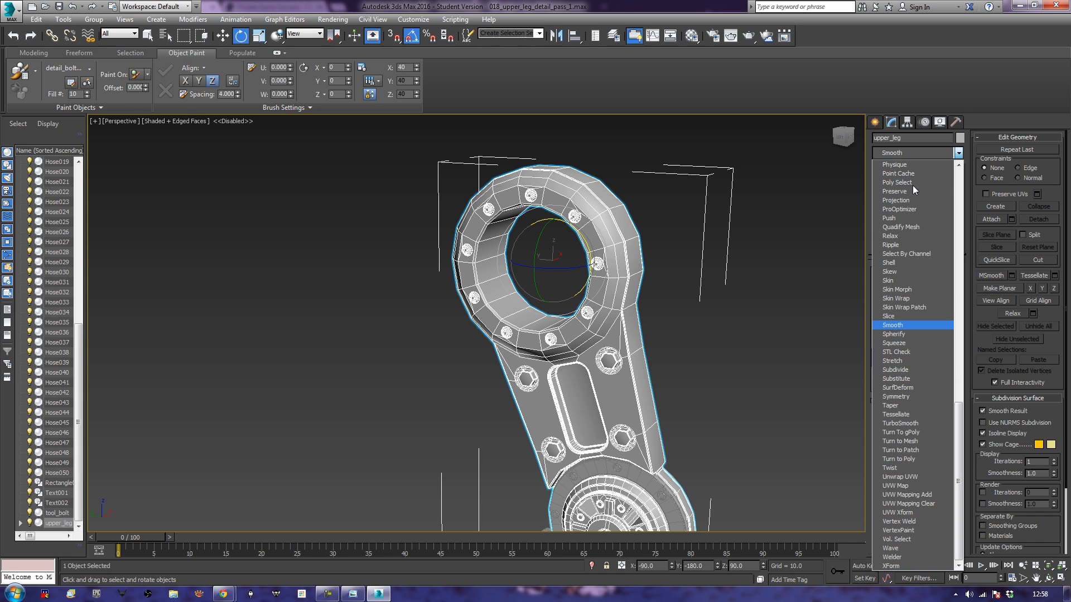
key("Return")
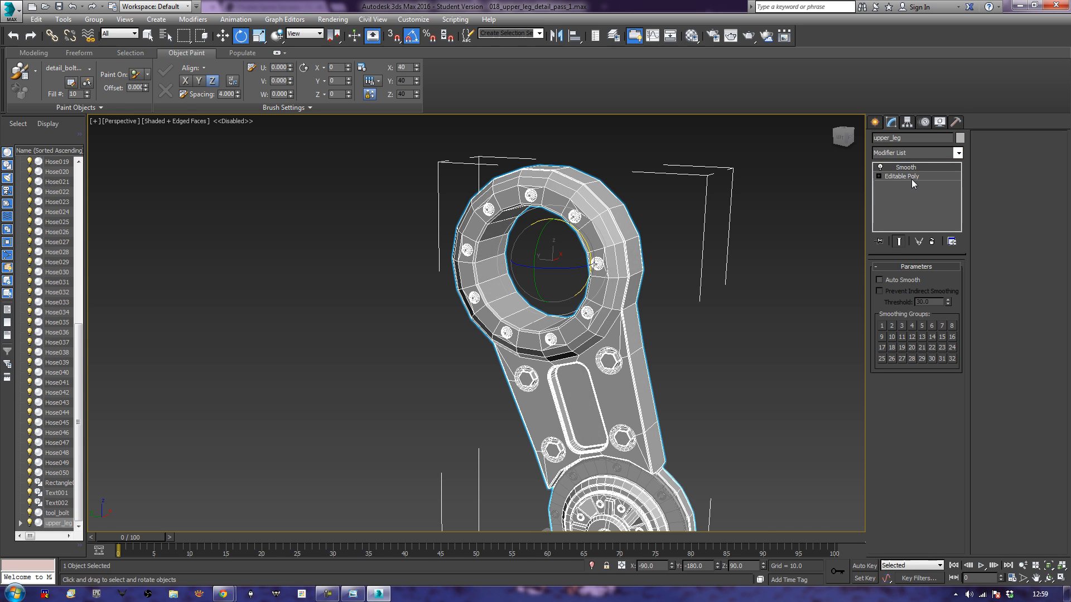
- Enable Auto Smooth with a threshold of 23 and switch the viewport to plain shading without edged faces
left_click(880, 280)
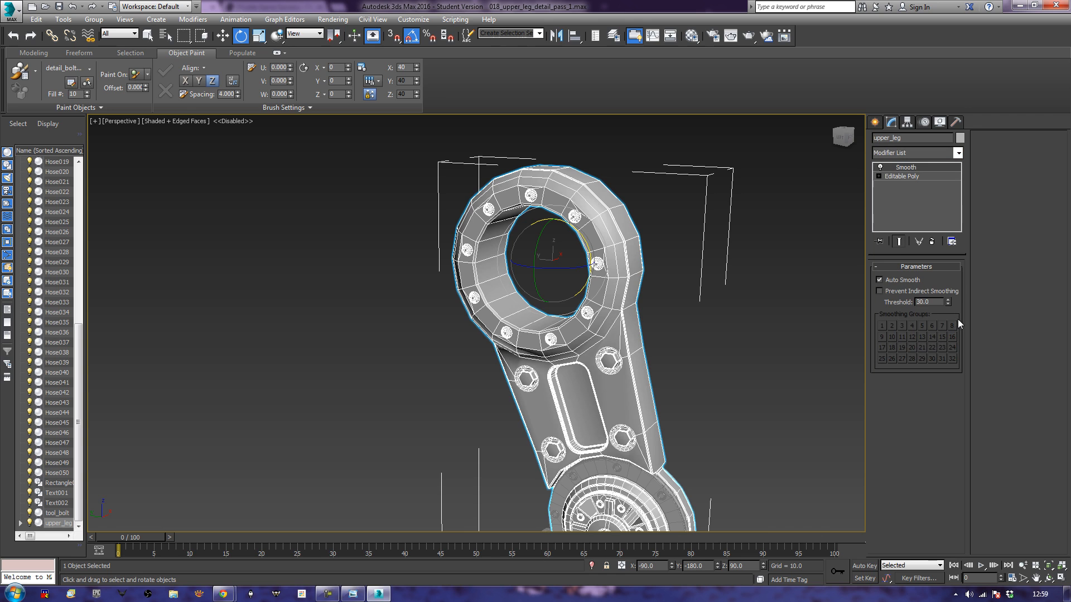
double_click(928, 301)
type("20")
key("Return")
left_click(798, 384)
key("F4")
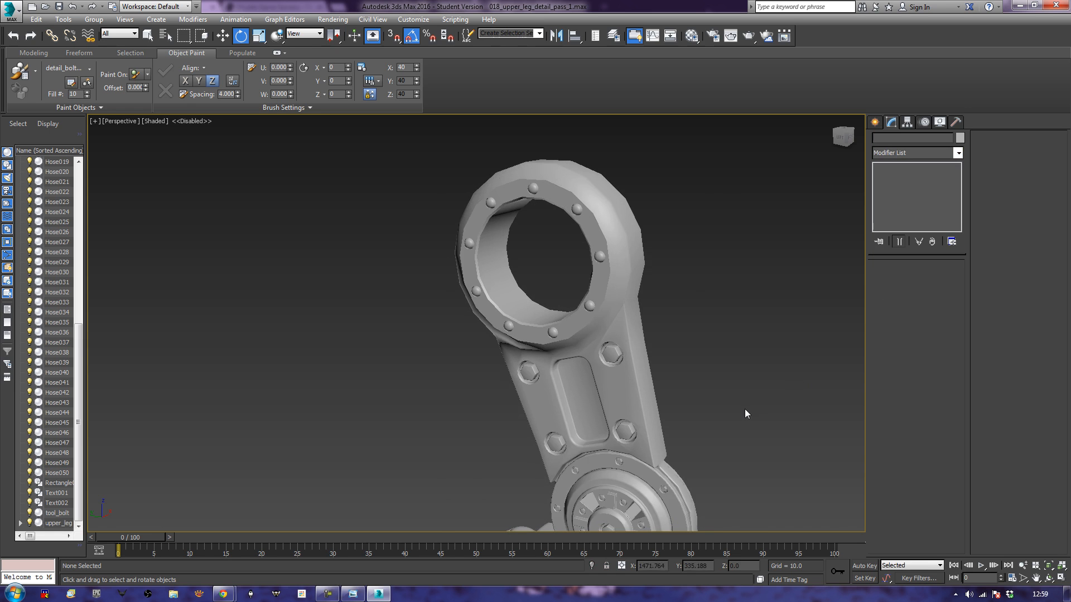
mouse_move(738, 410)
middle_mouse_down("alt")
mouse_move(789, 396)
mouse_move(749, 393)
middle_mouse_up("alt")
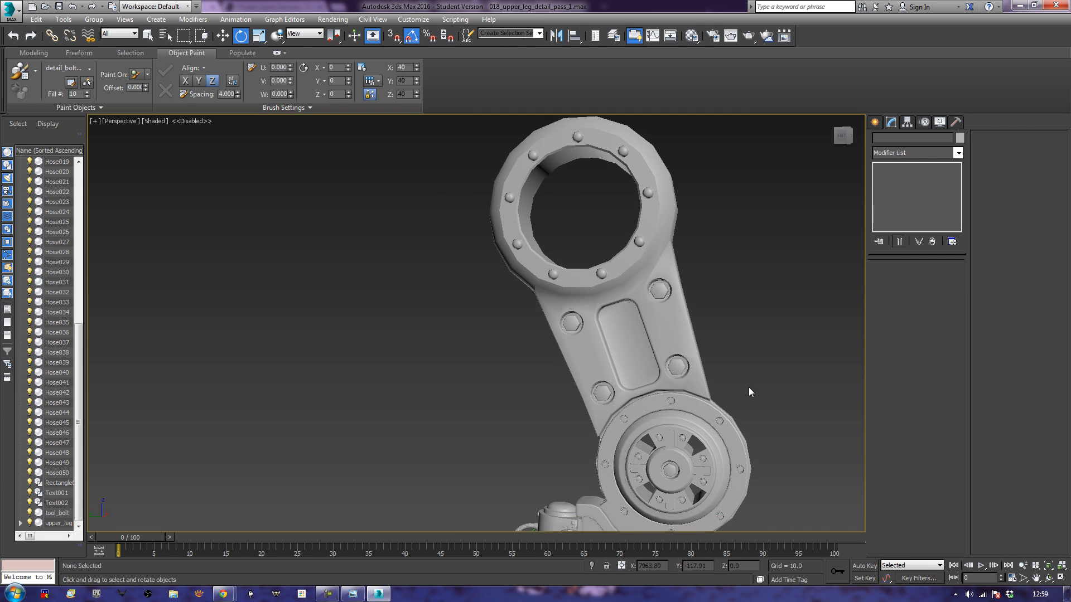
- Convert upper_leg to an Editable Poly, collapsing the Smooth modifier into the mesh
right_click(616, 405)
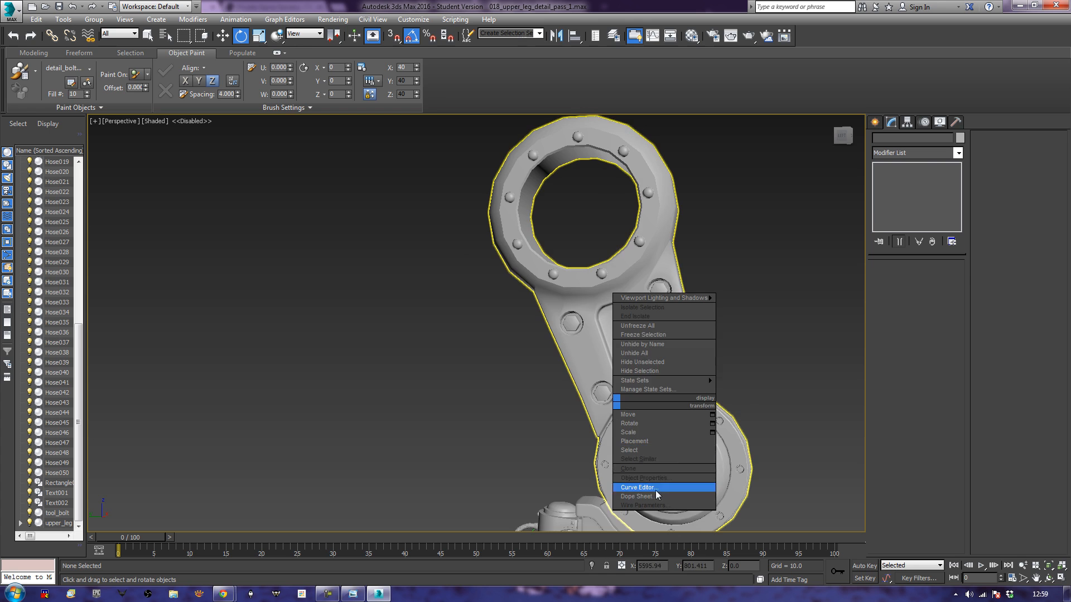
left_click(592, 335)
right_click(592, 335)
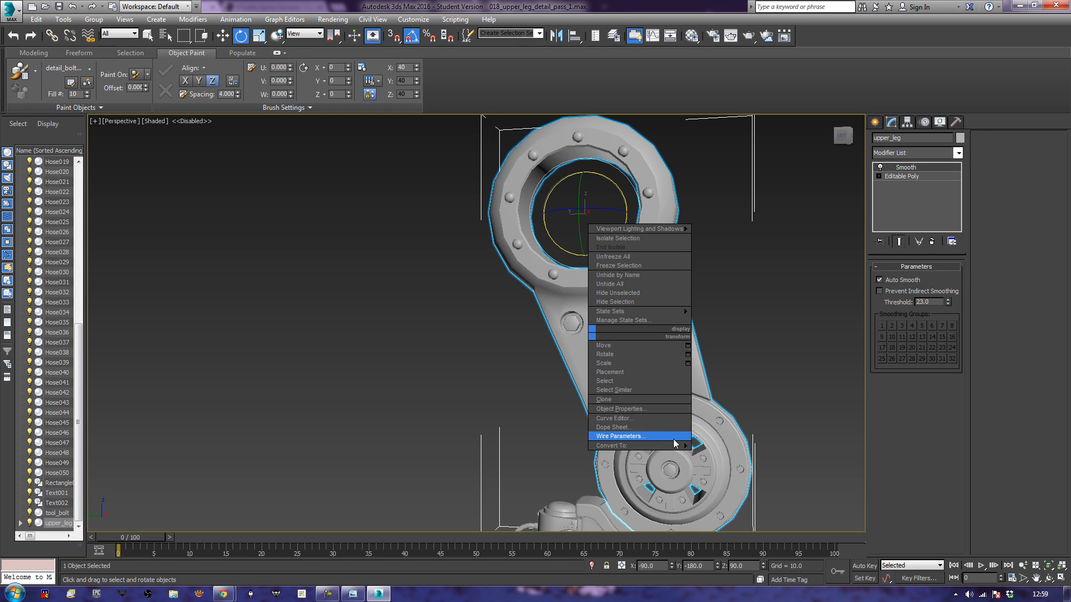
mouse_move(677, 446)
middle_click_drag(335, 433, 604, 330, "alt")
middle_click_drag(636, 368, 575, 290)
scroll(574, 290, "down", 3)
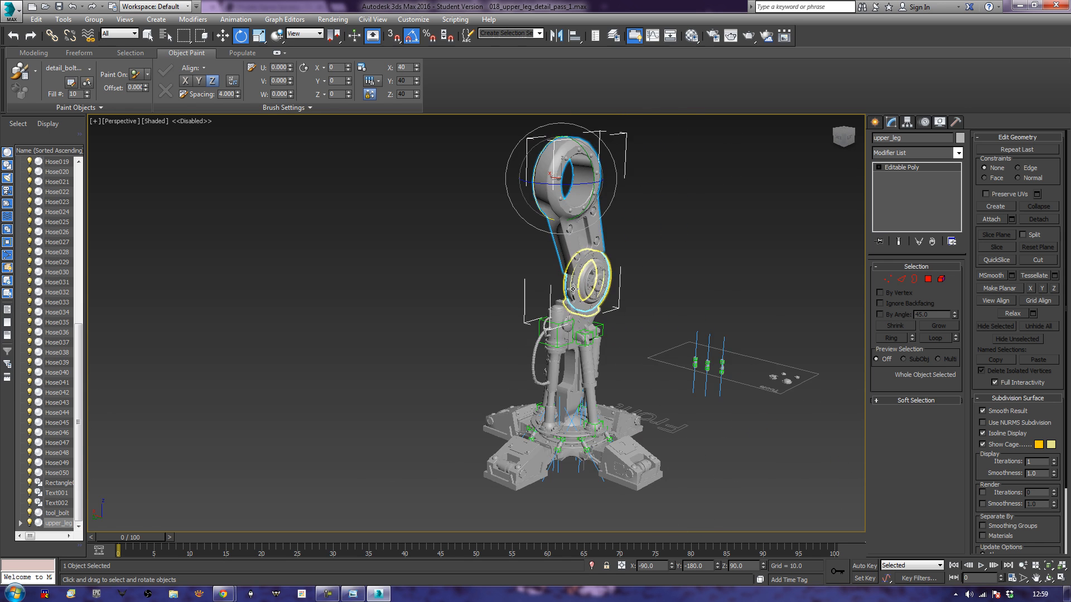
middle_click_drag(648, 365, 529, 373, "alt")
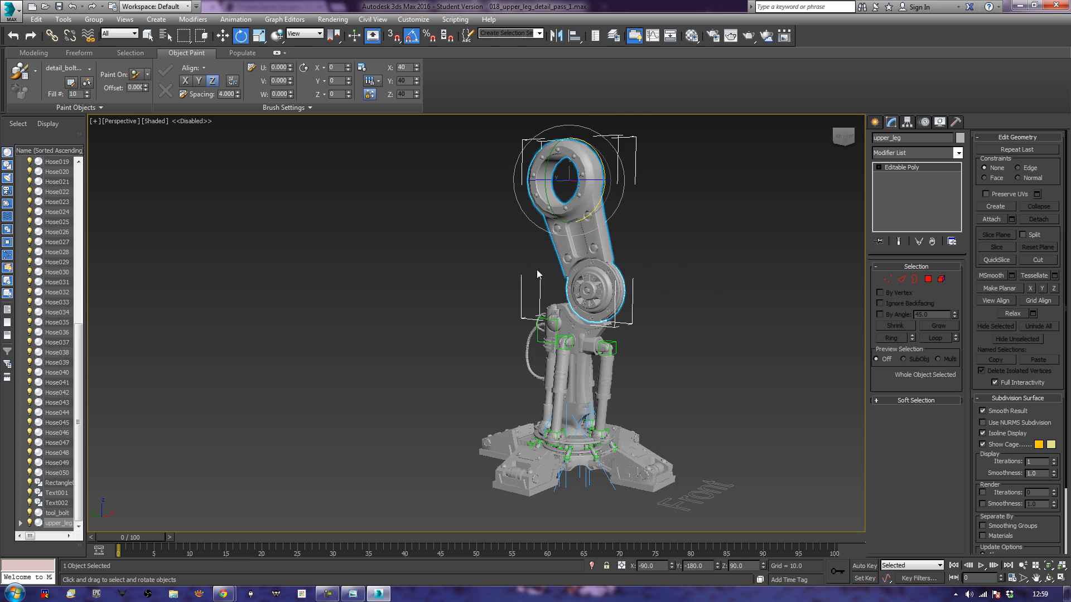
middle_click_drag(522, 308, 587, 311, "alt")
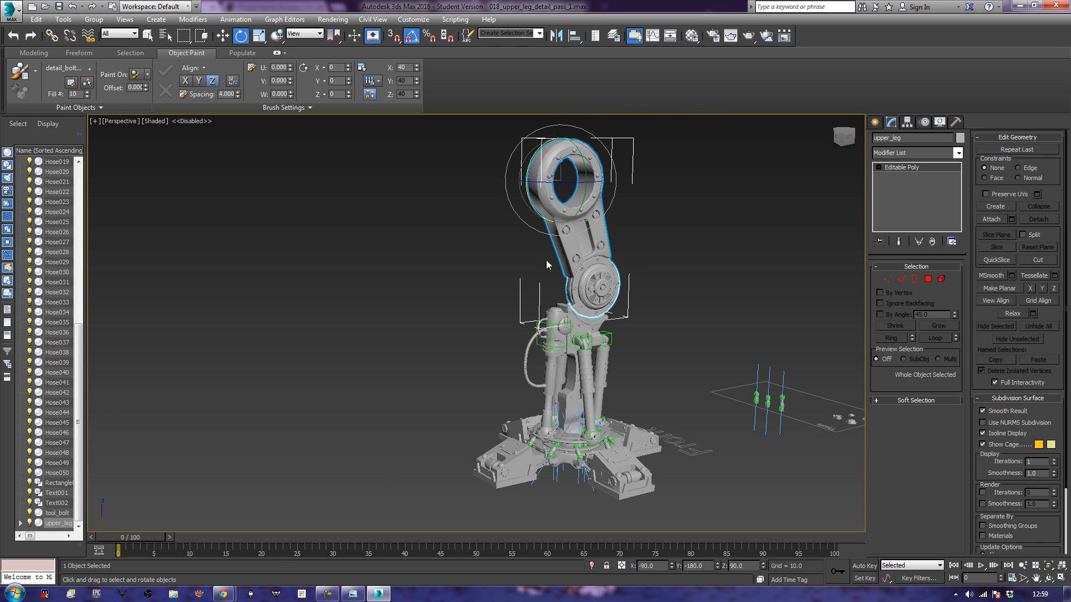